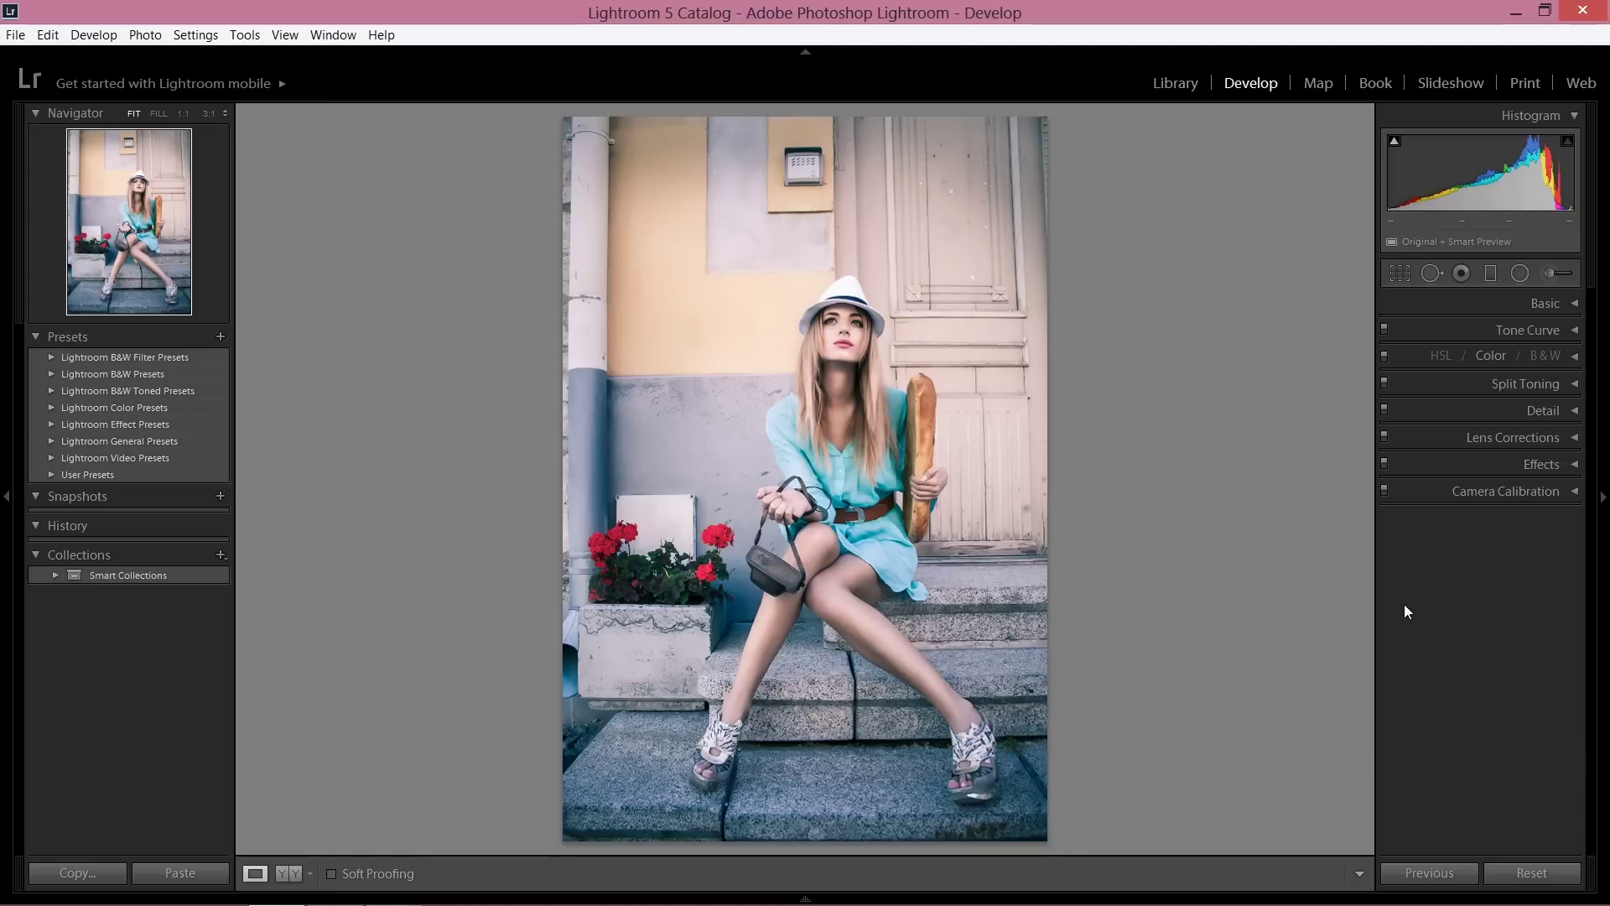
Step: Compare the edited photo with its original version and reset all of its develop settings
{"action": "key", "text": "backslash"}
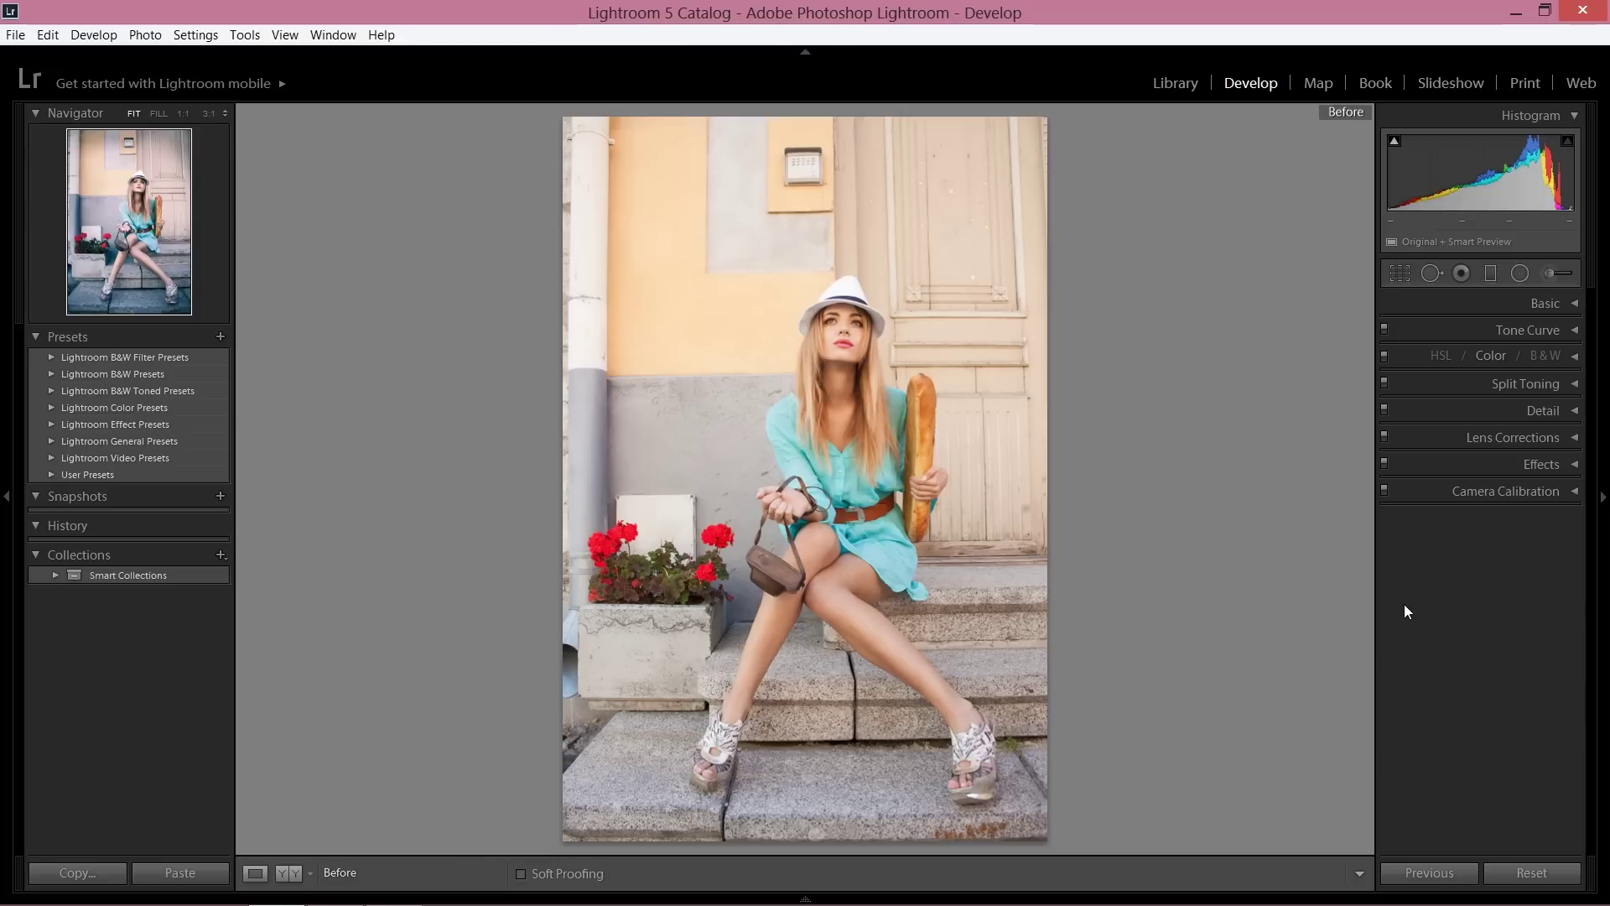
{"action": "key", "text": "backslash"}
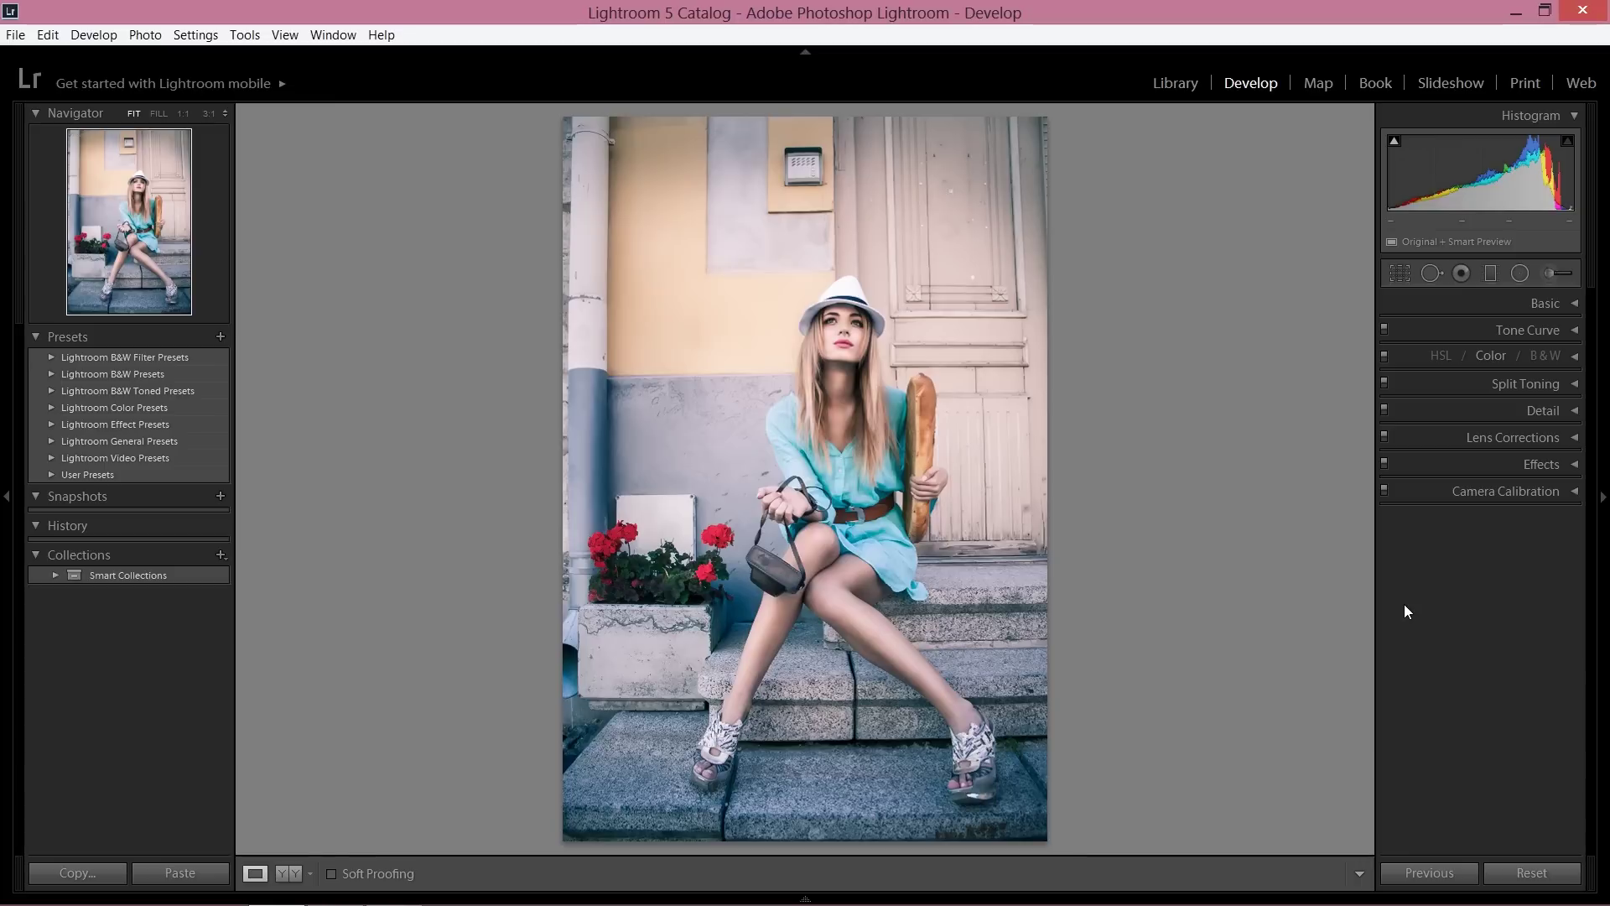
{"action": "key", "text": "backslash"}
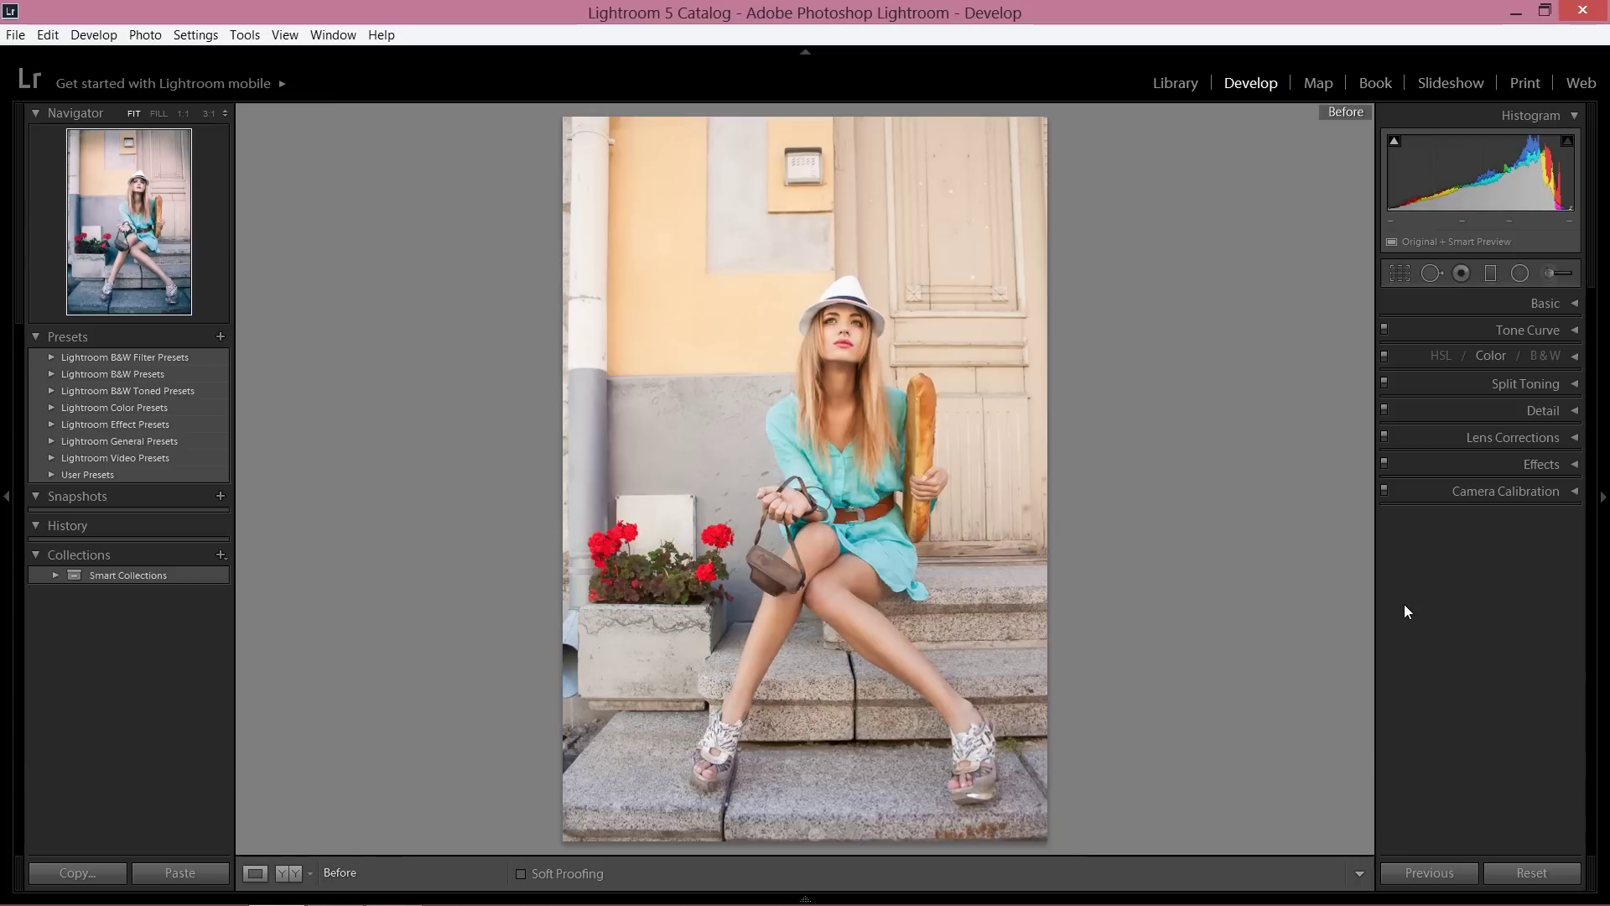
{"action": "left_click", "coordinate": [1507, 863]}
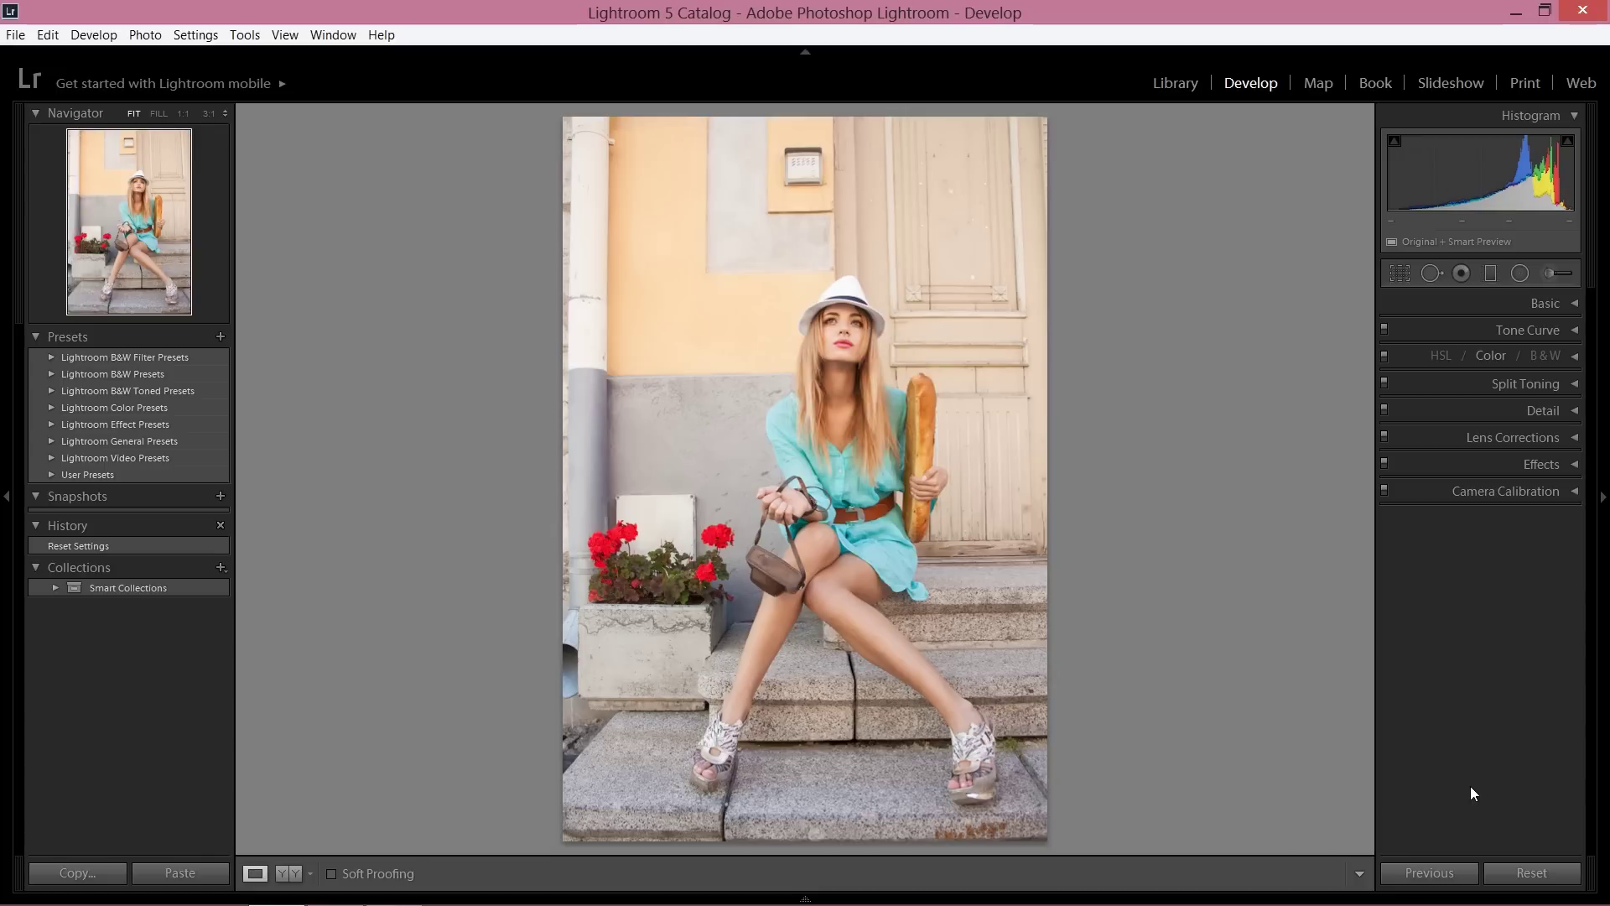
Step: Cool the photo's white balance by setting Temp to -14 and Tint to +10
{"action": "left_click", "coordinate": [1576, 305]}
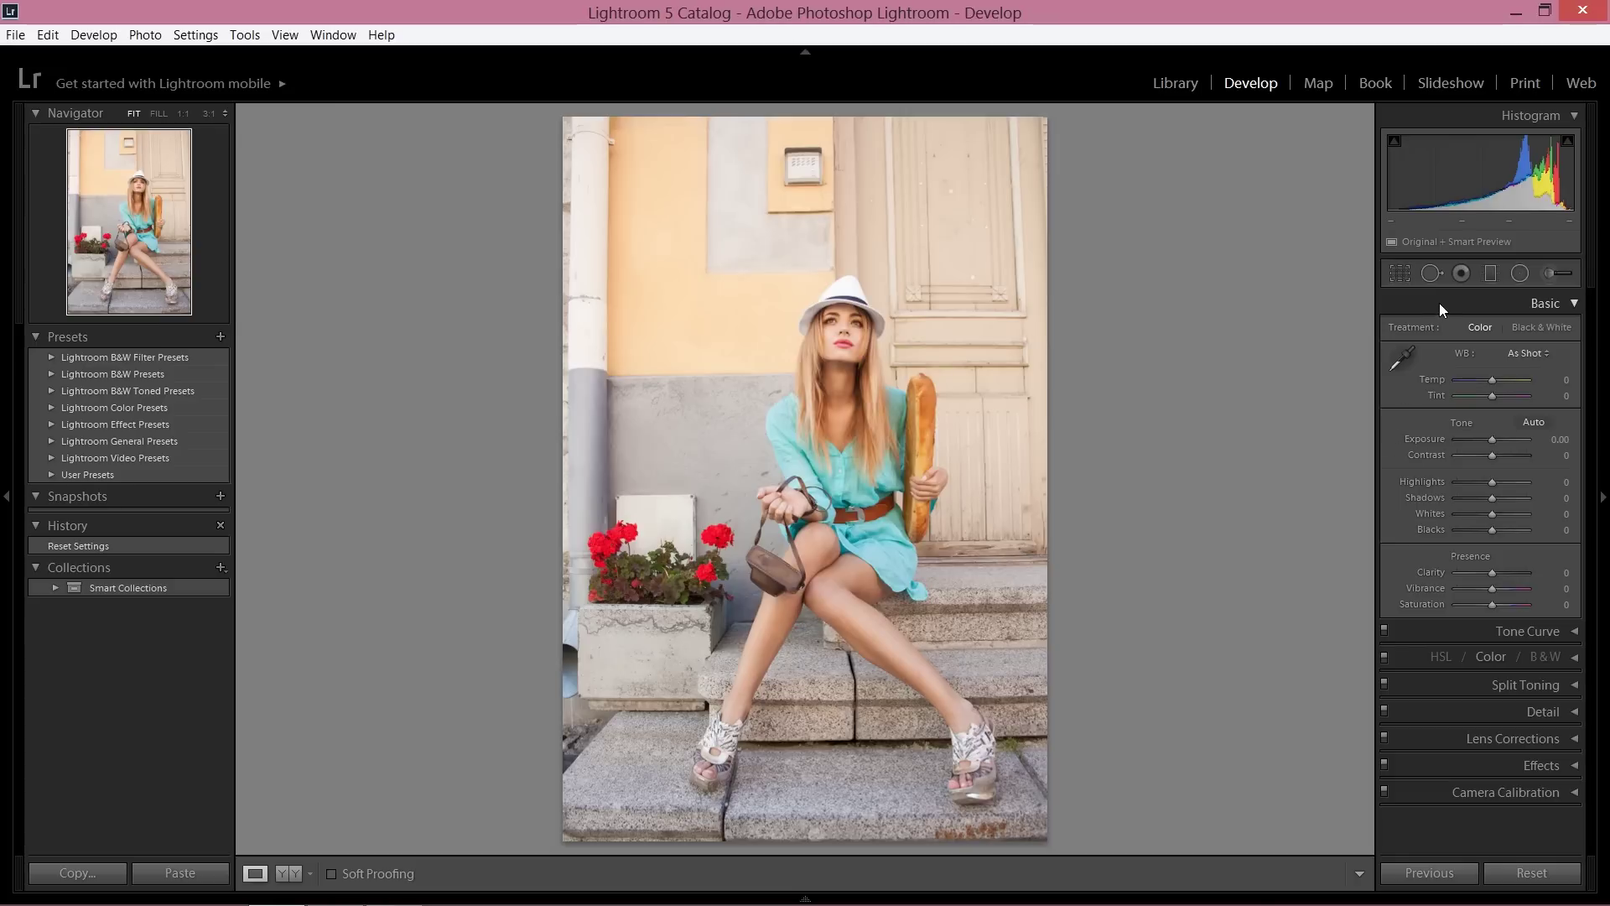
{"action": "left_click_drag", "start_coordinate": [1489, 382], "coordinate": [1485, 382]}
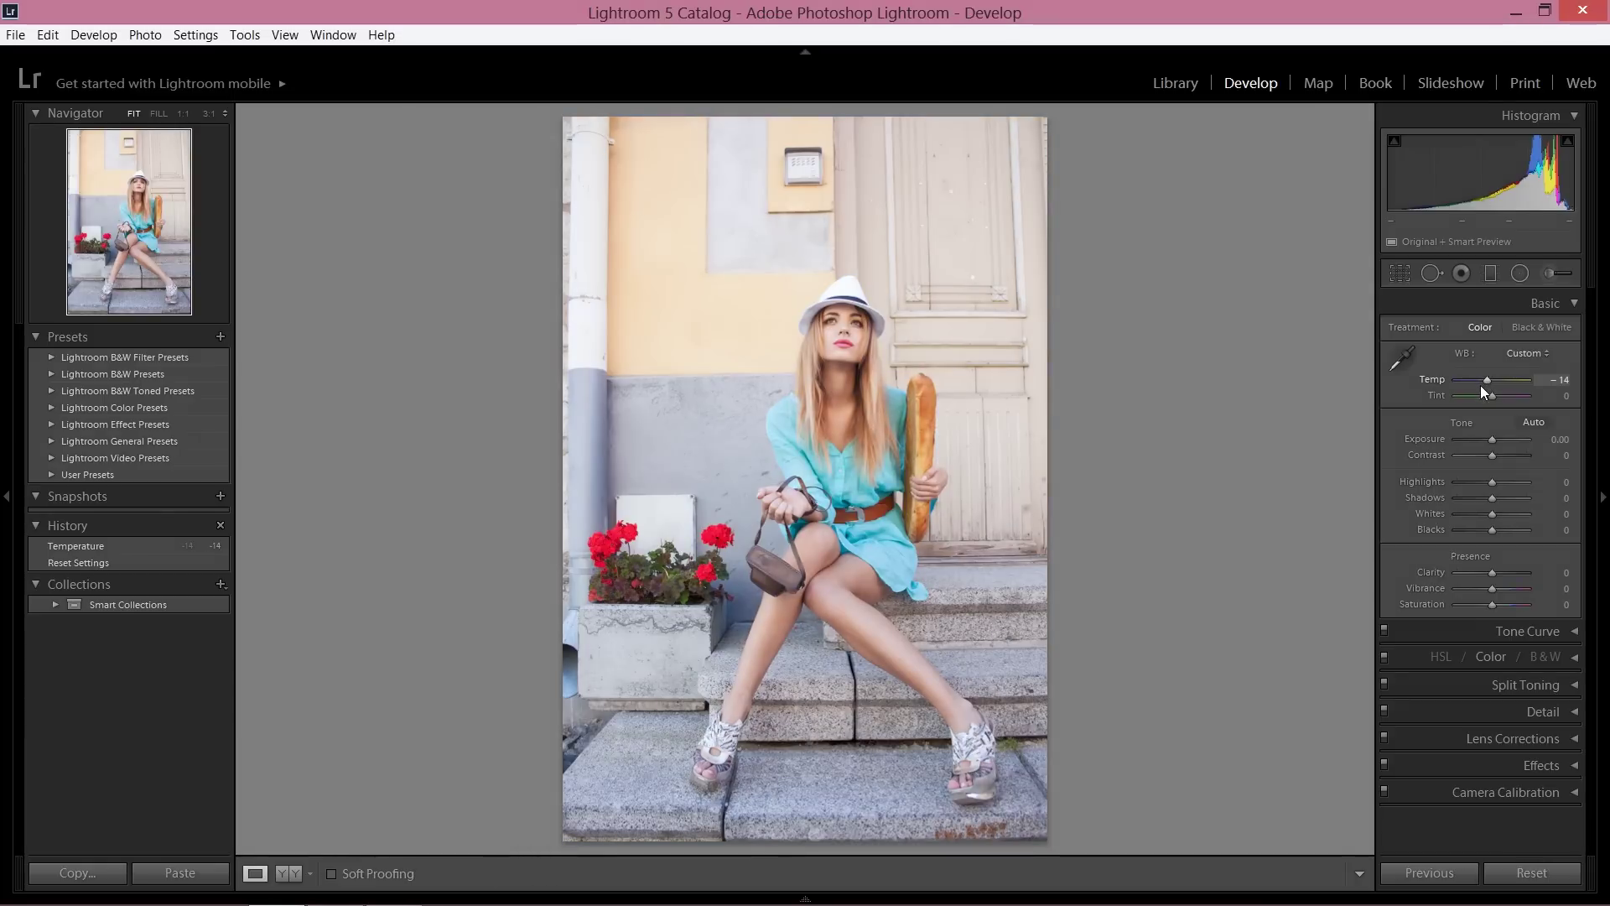
{"action": "left_click_drag", "start_coordinate": [1493, 396], "coordinate": [1496, 396]}
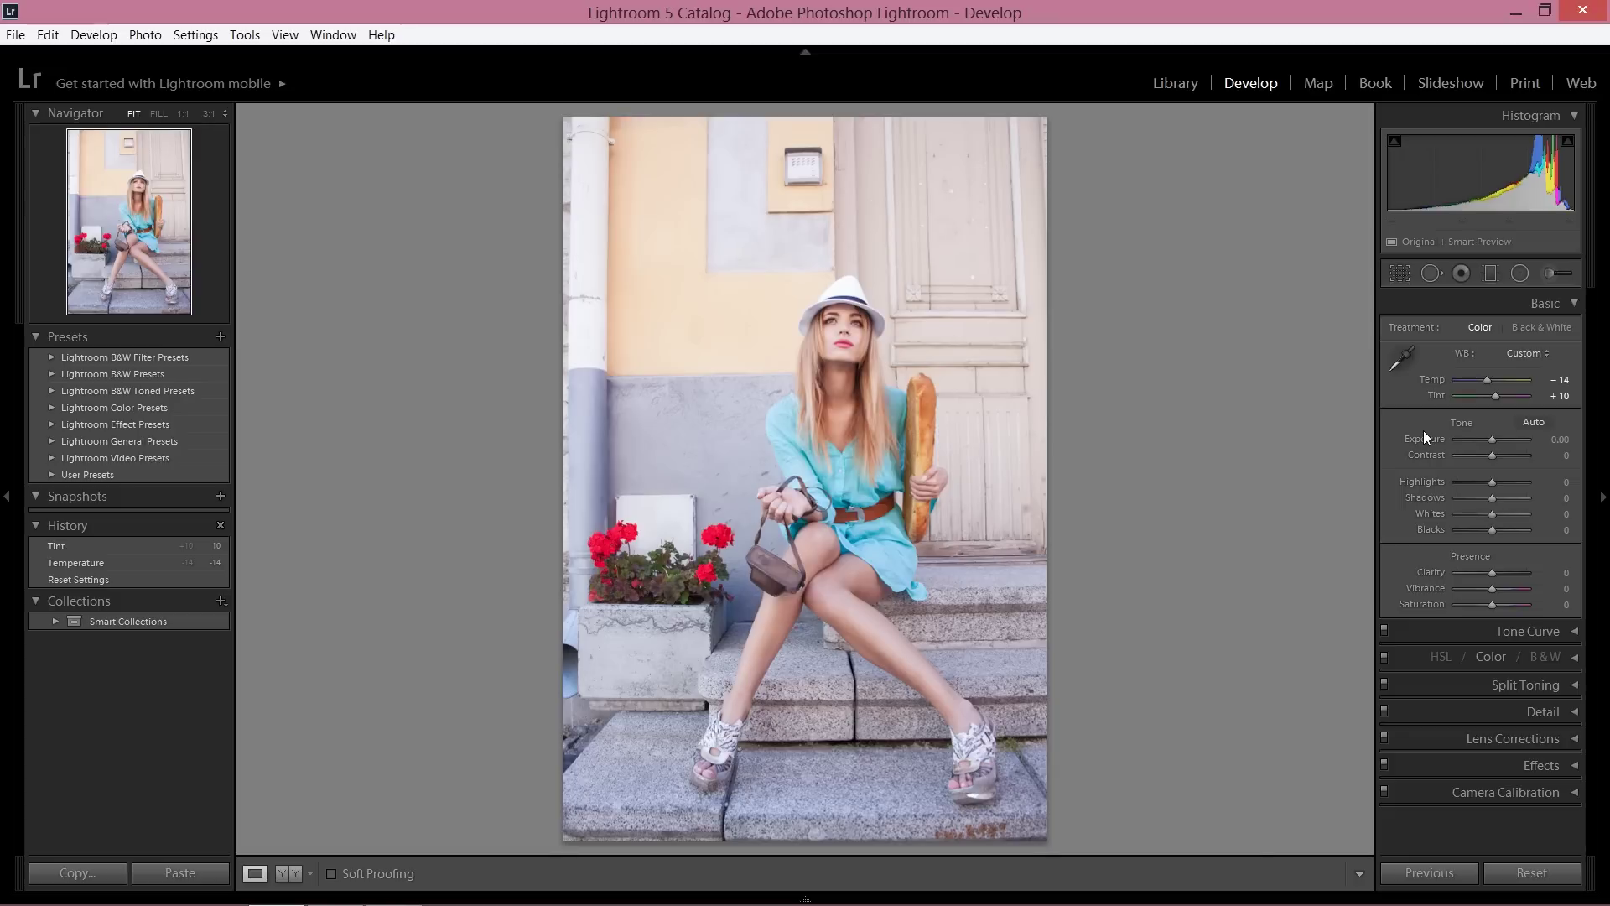
Step: Raise the photo's Contrast to +5 in the basic tone adjustments
{"action": "left_click", "coordinate": [1497, 454]}
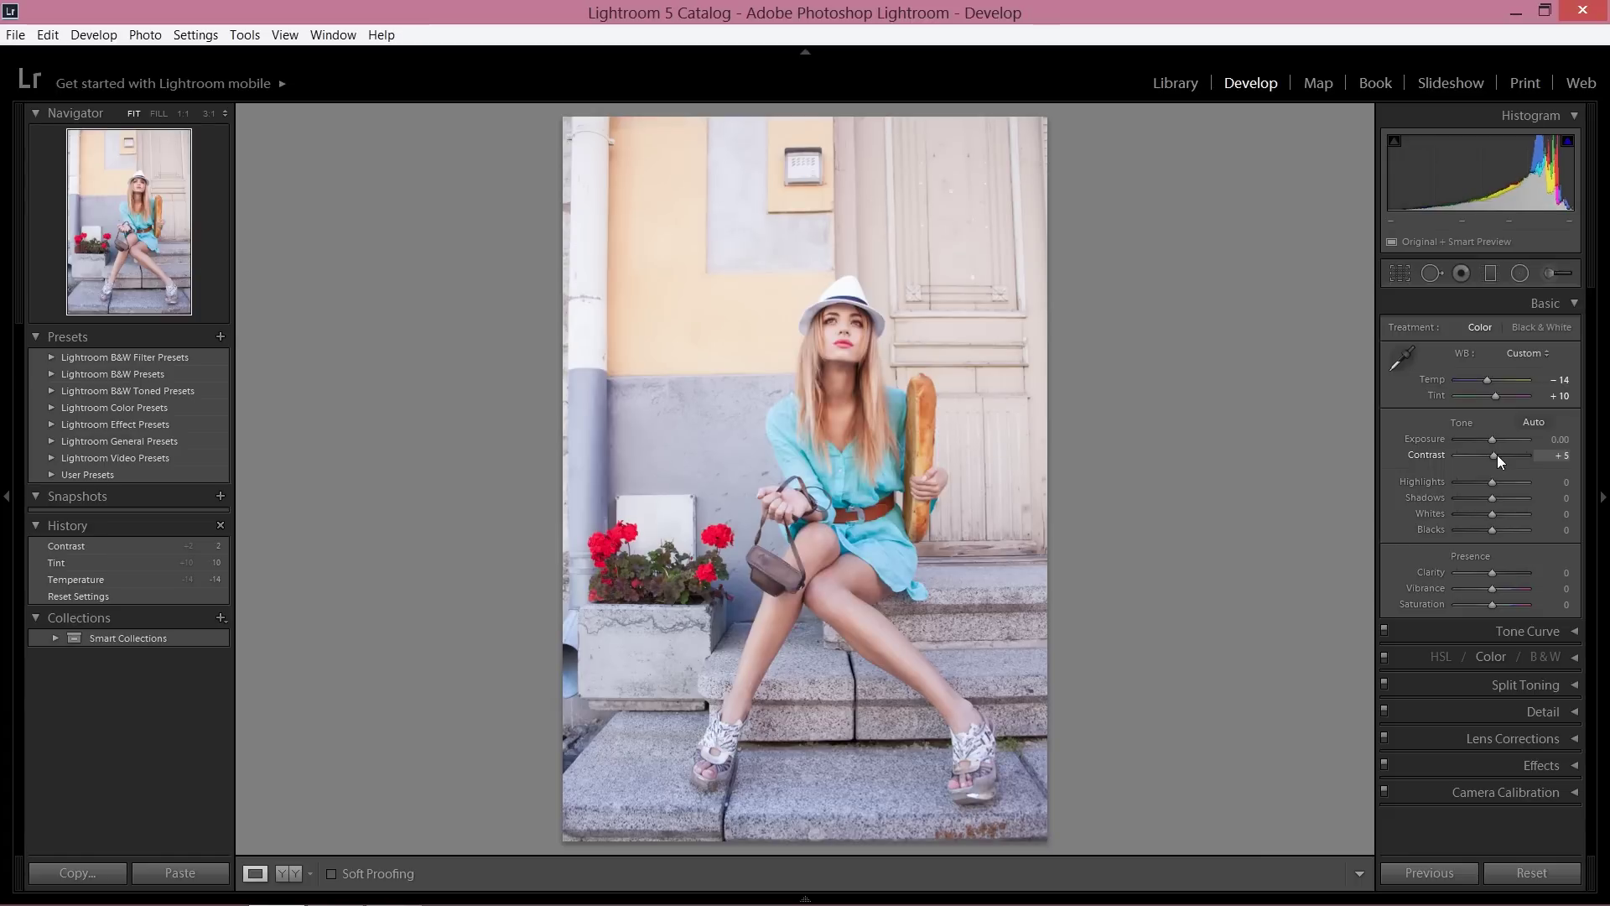
{"action": "key", "text": "Down"}
{"action": "key", "text": "Down"}
{"action": "key", "text": "Up"}
{"action": "key", "text": "Up"}
{"action": "key", "text": "Up"}
{"action": "key", "text": "Up"}
{"action": "key", "text": "Up"}
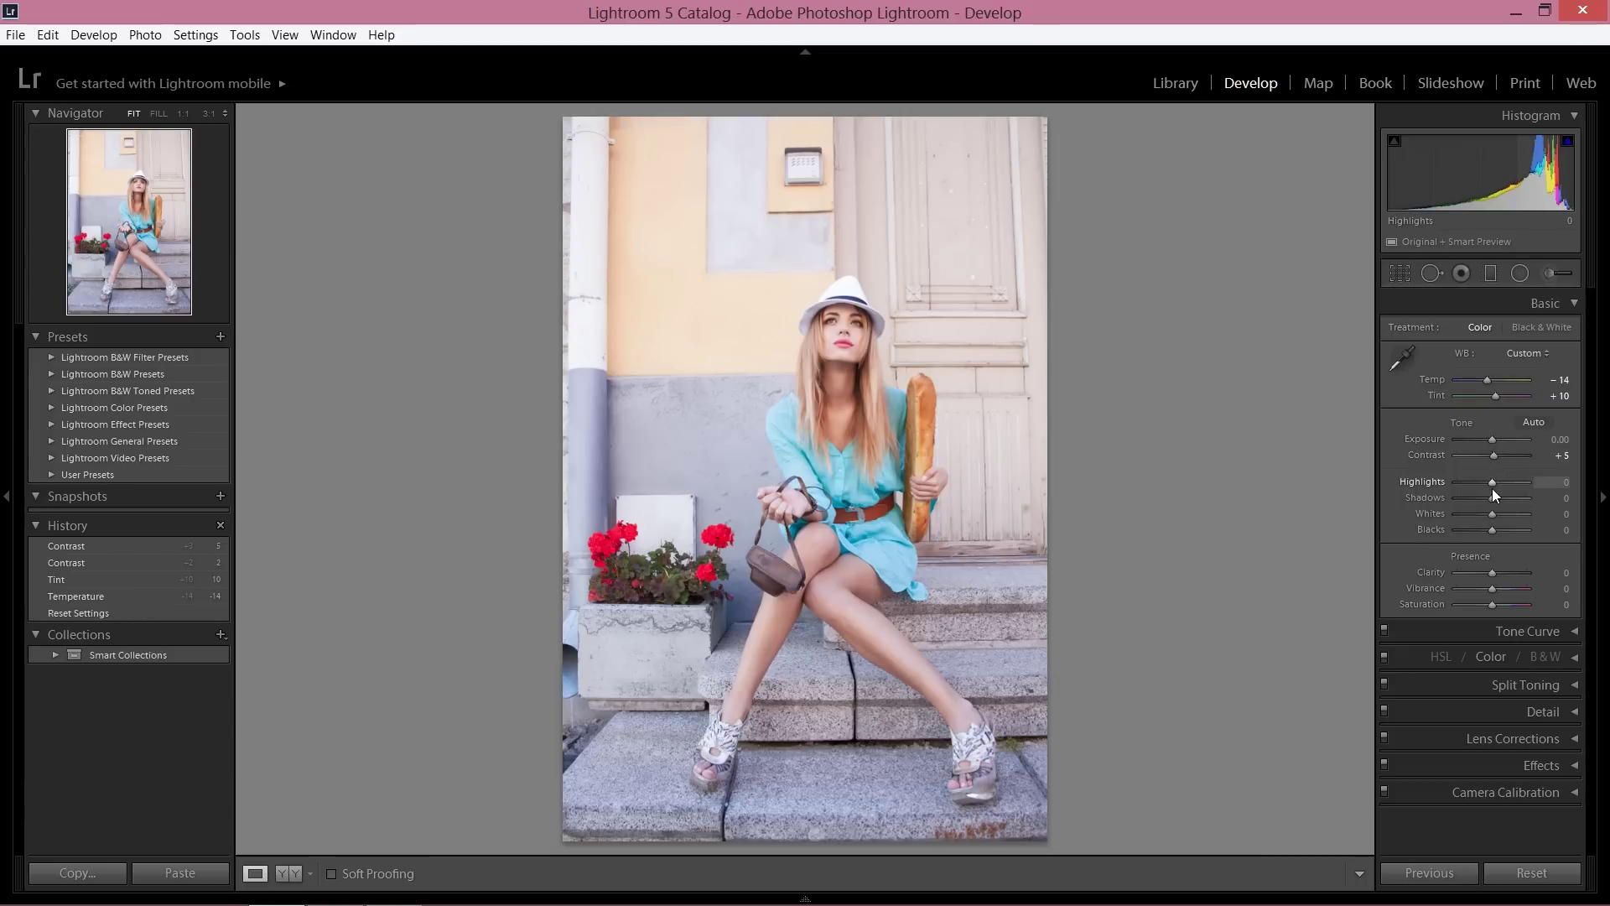
Step: Set the basic tone to Shadows -14, Whites +5 and Blacks -5, and compare the result with the original photo
{"action": "mouse_move", "coordinate": [1492, 496]}
{"action": "left_mouse_down"}
{"action": "mouse_move", "coordinate": [1474, 498]}
{"action": "mouse_move", "coordinate": [1503, 498]}
{"action": "mouse_move", "coordinate": [1488, 502]}
{"action": "left_mouse_up"}
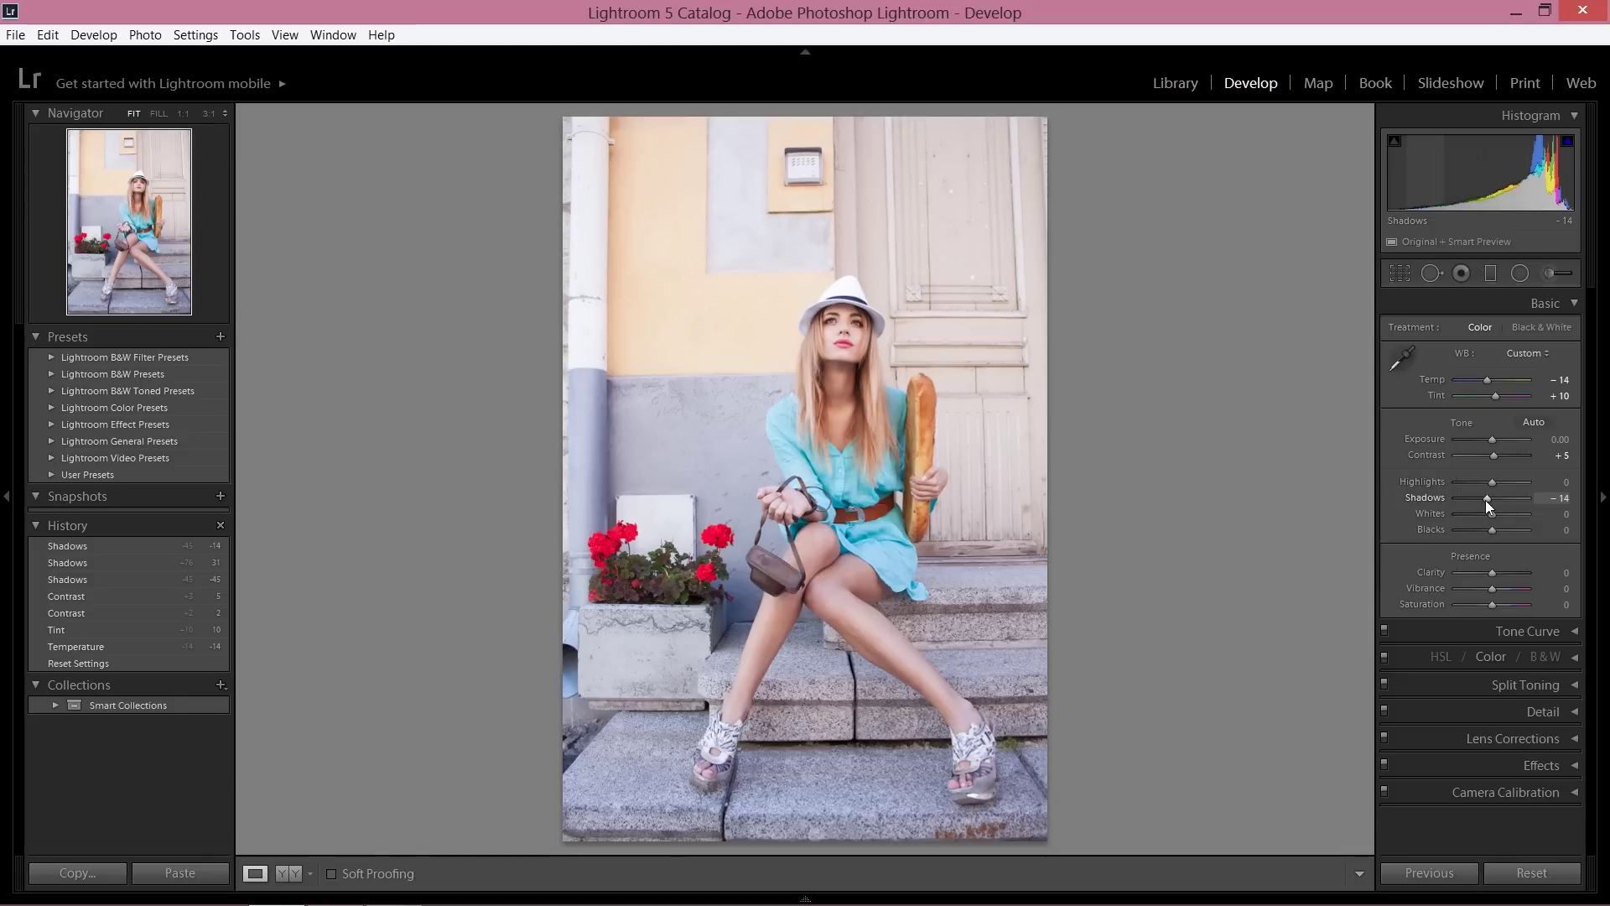
{"action": "left_click_drag", "start_coordinate": [1494, 511], "coordinate": [1497, 513]}
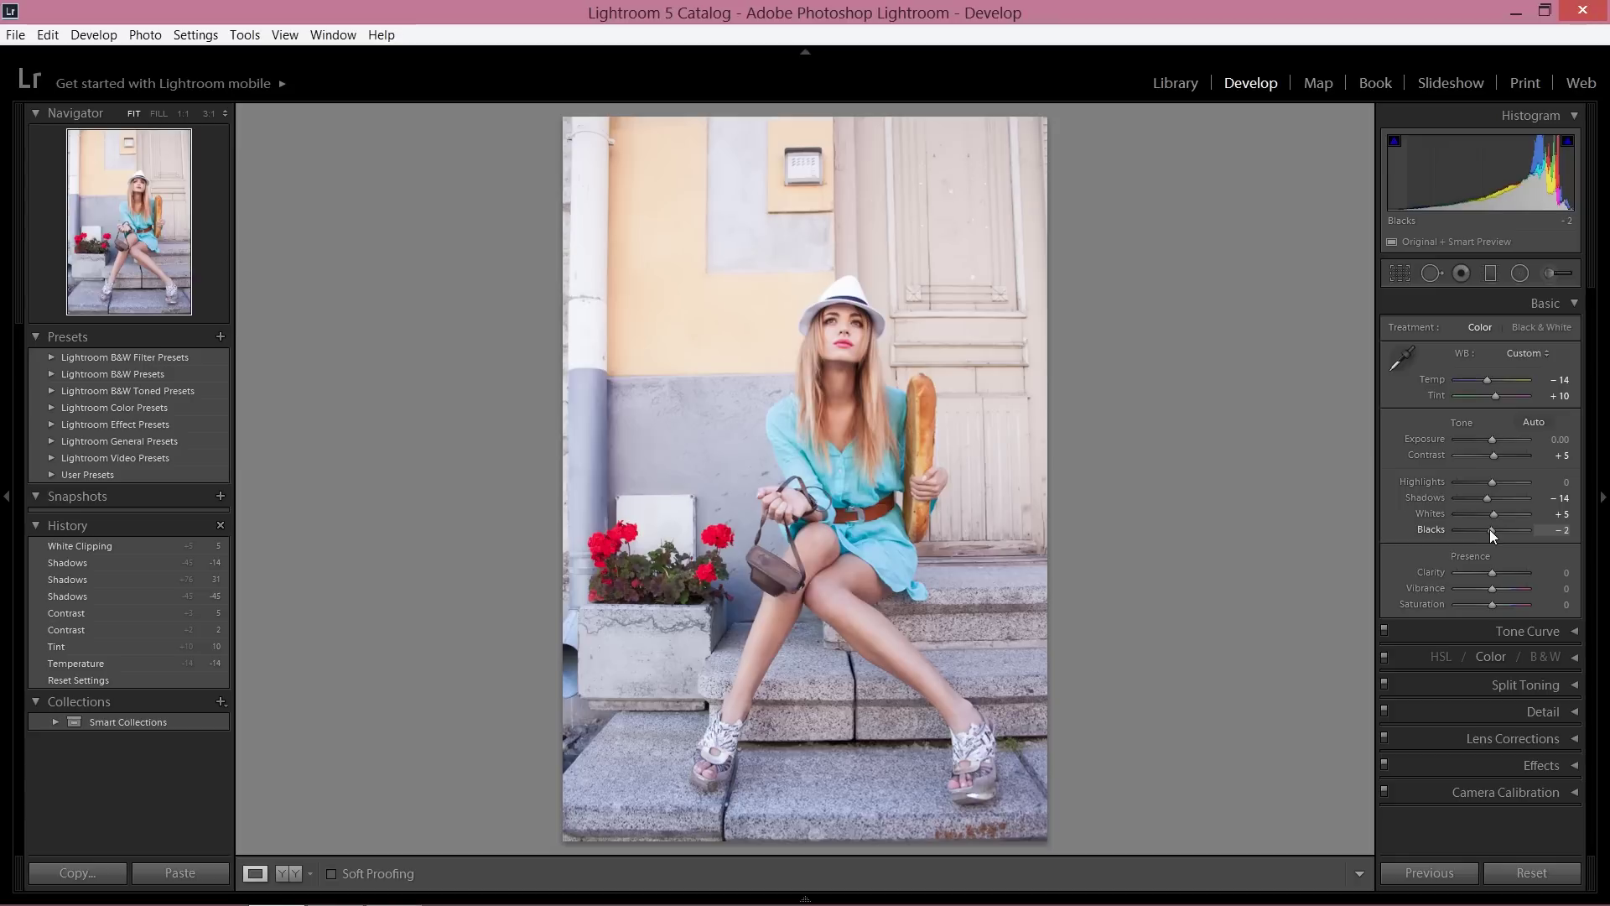
{"action": "left_click_drag", "start_coordinate": [1487, 530], "coordinate": [1472, 528]}
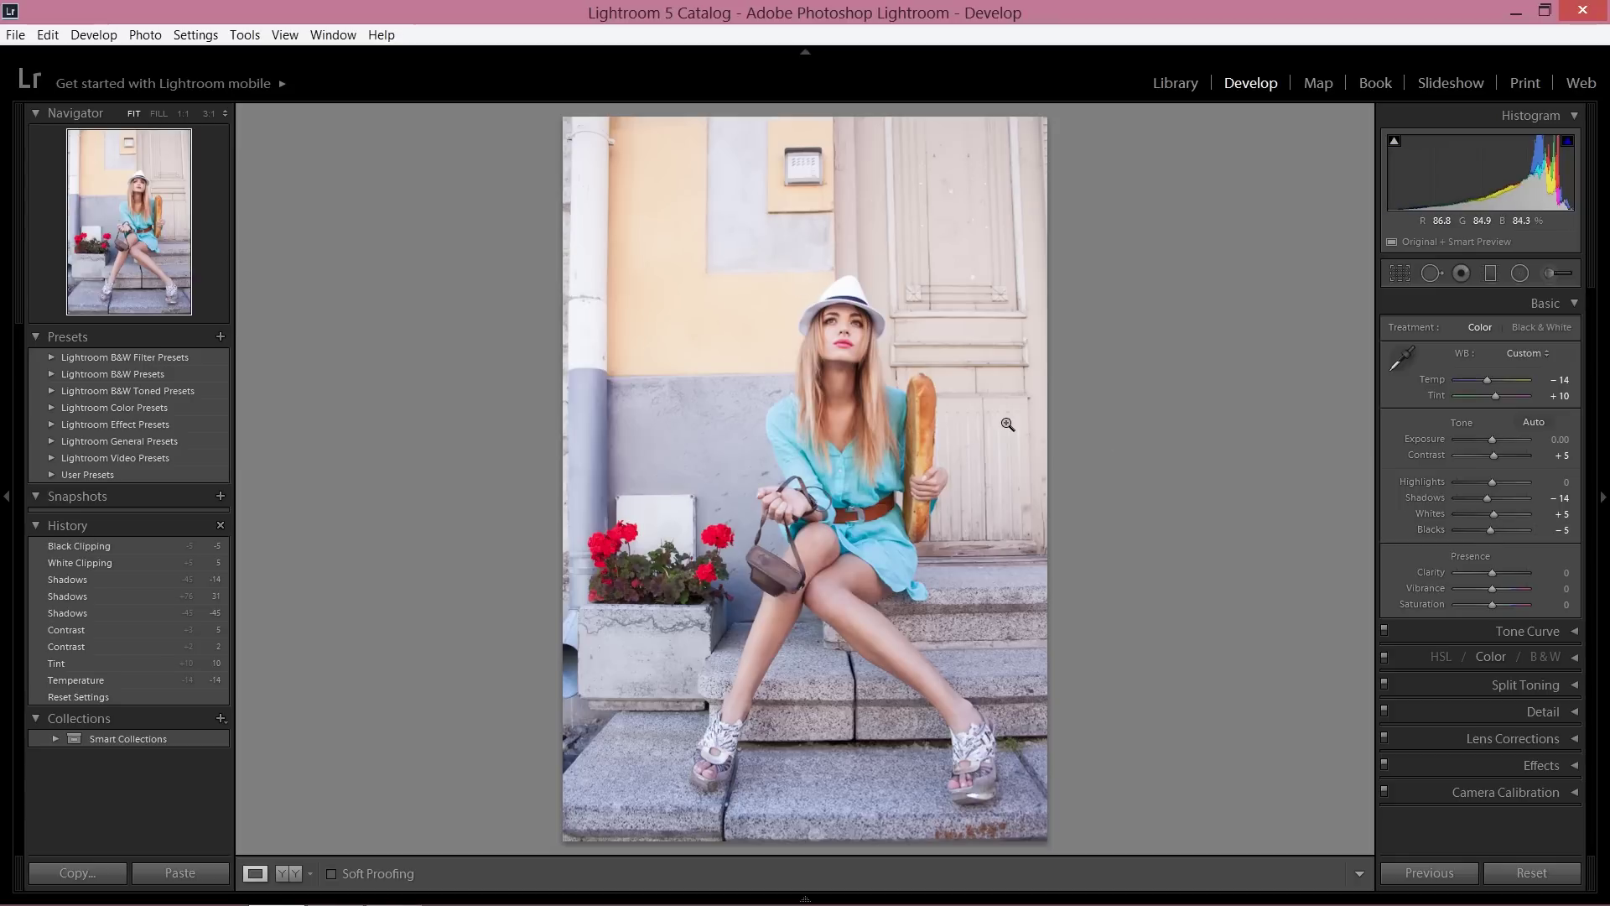
{"action": "key", "text": "backslash"}
{"action": "key", "text": "backslash"}
{"action": "key", "text": "backslash"}
{"action": "key", "text": "backslash"}
{"action": "key", "text": "backslash"}
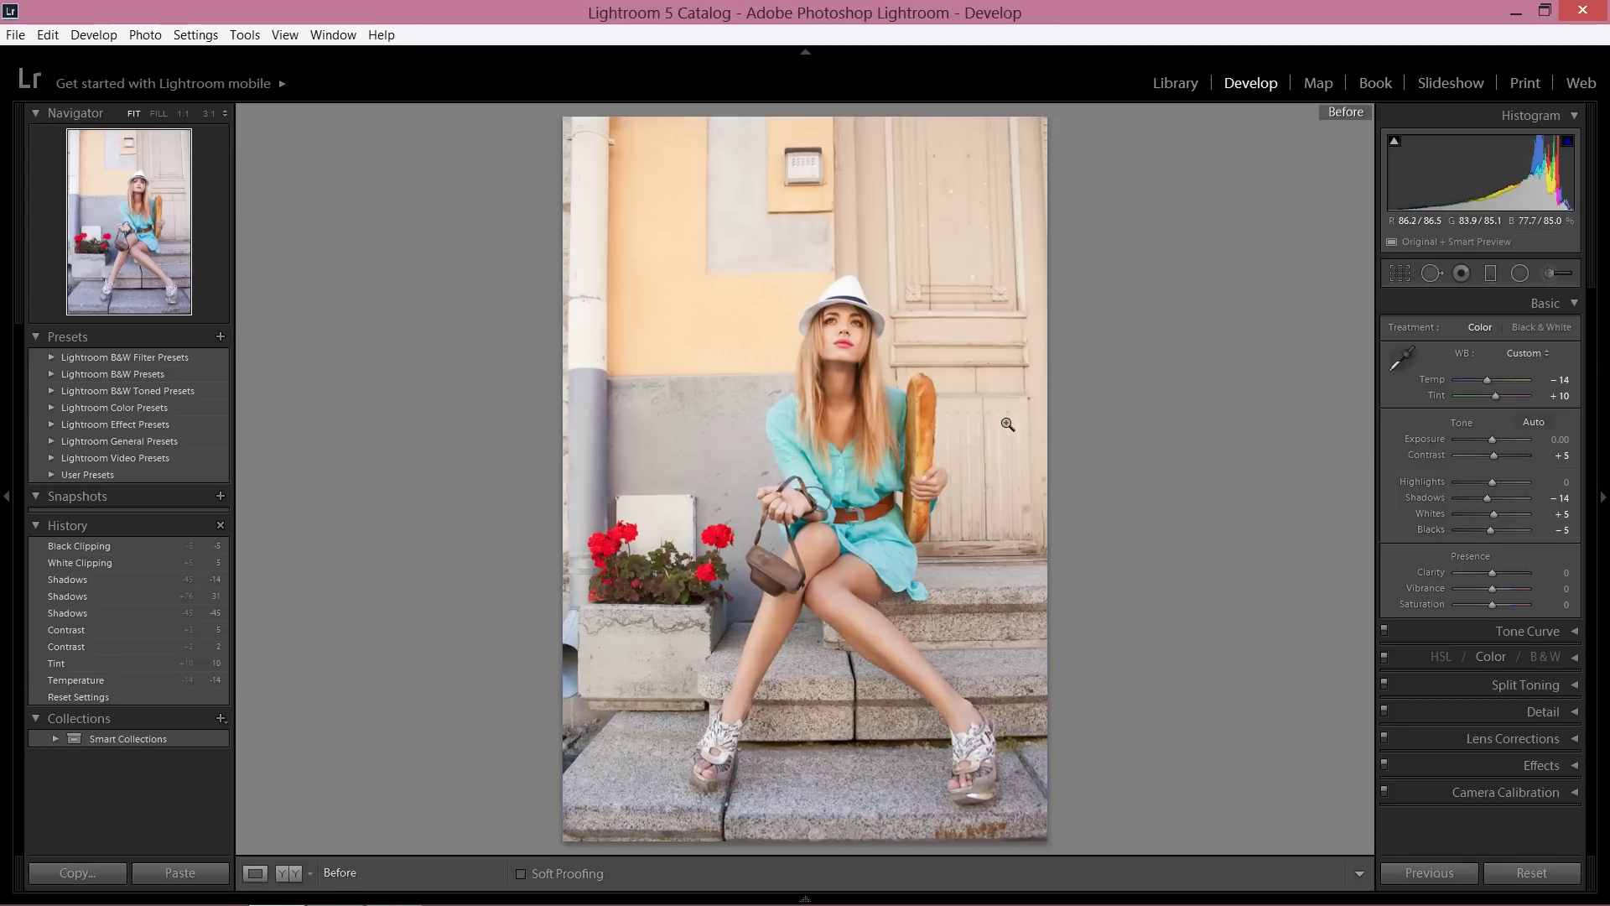
{"action": "key", "text": "backslash"}
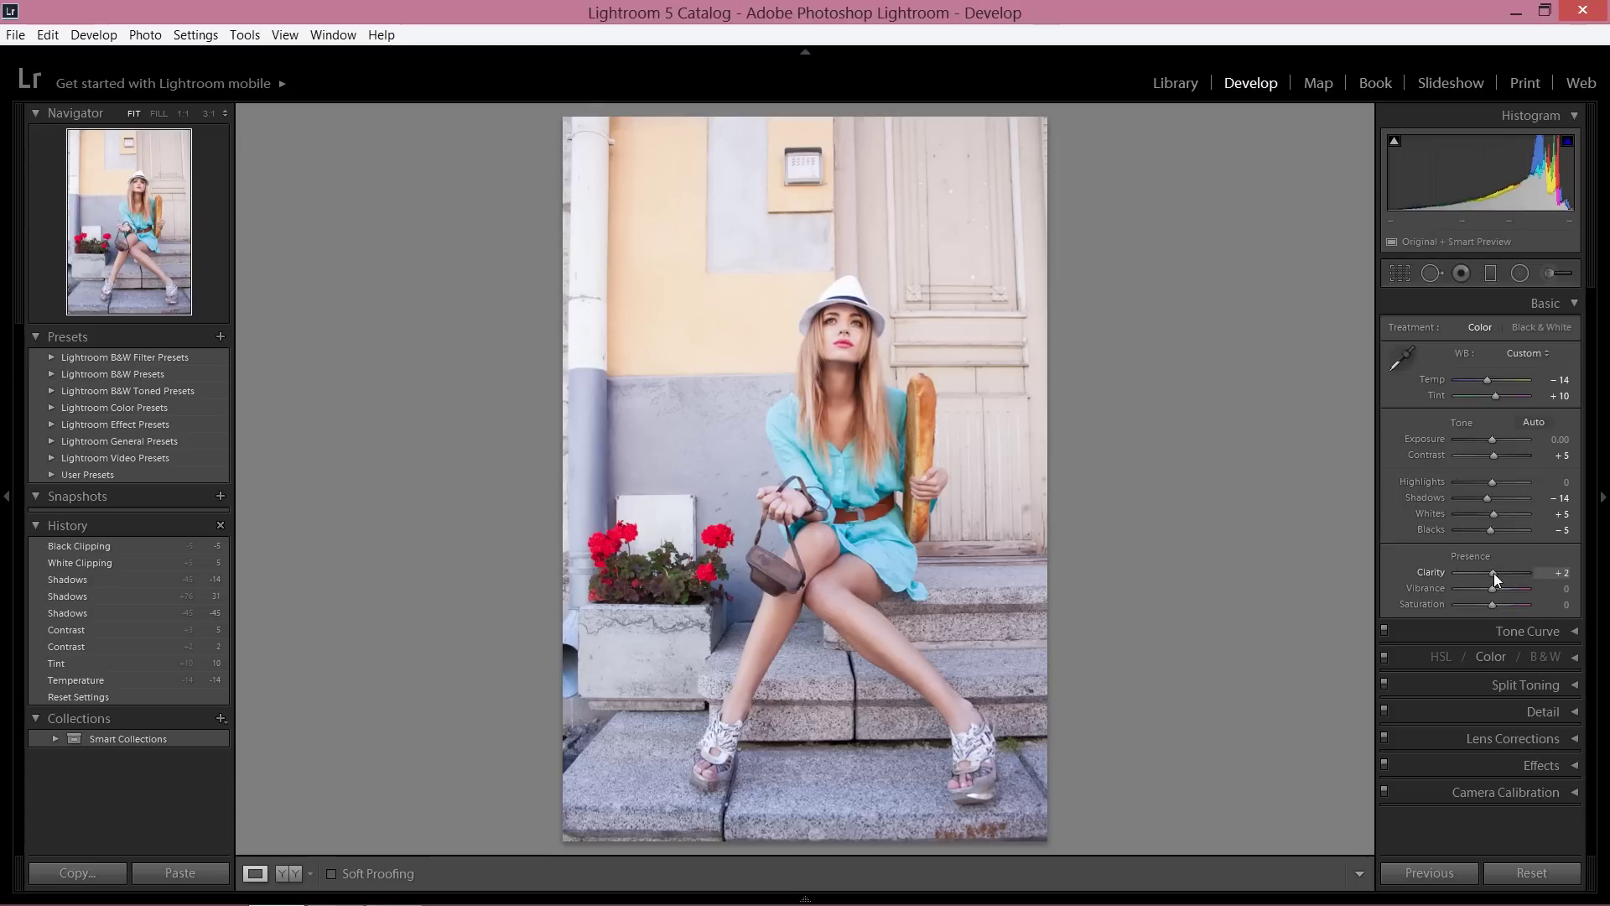
Step: Set the photo's Clarity to +21 and compare the before and after versions
{"action": "left_click_drag", "start_coordinate": [1492, 572], "coordinate": [1500, 571]}
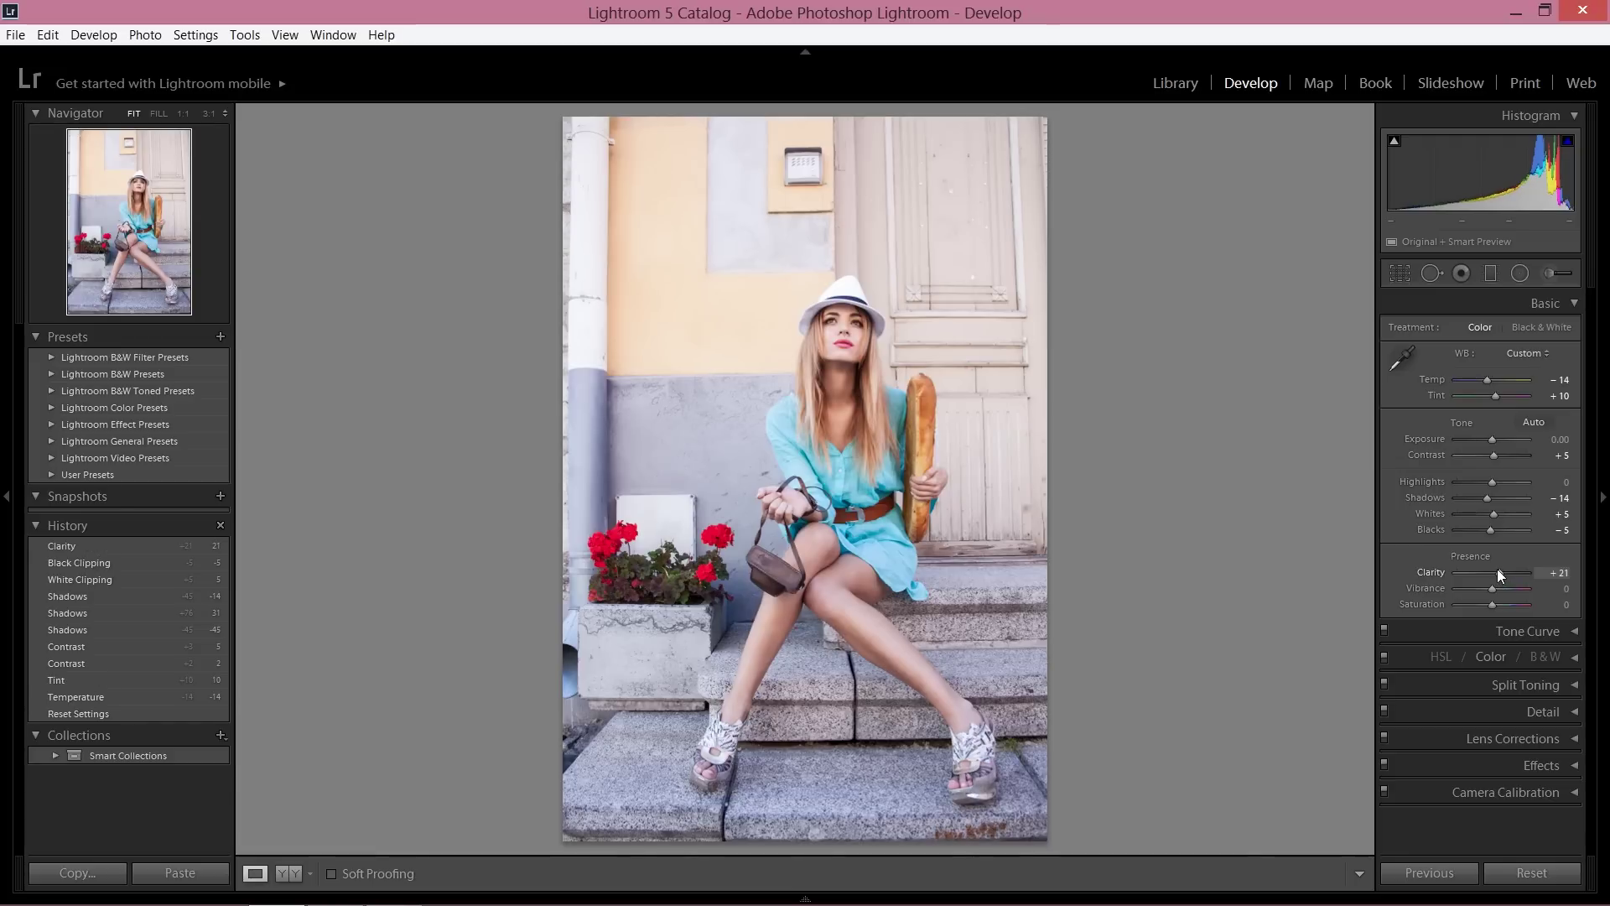
{"action": "key", "text": "backslash"}
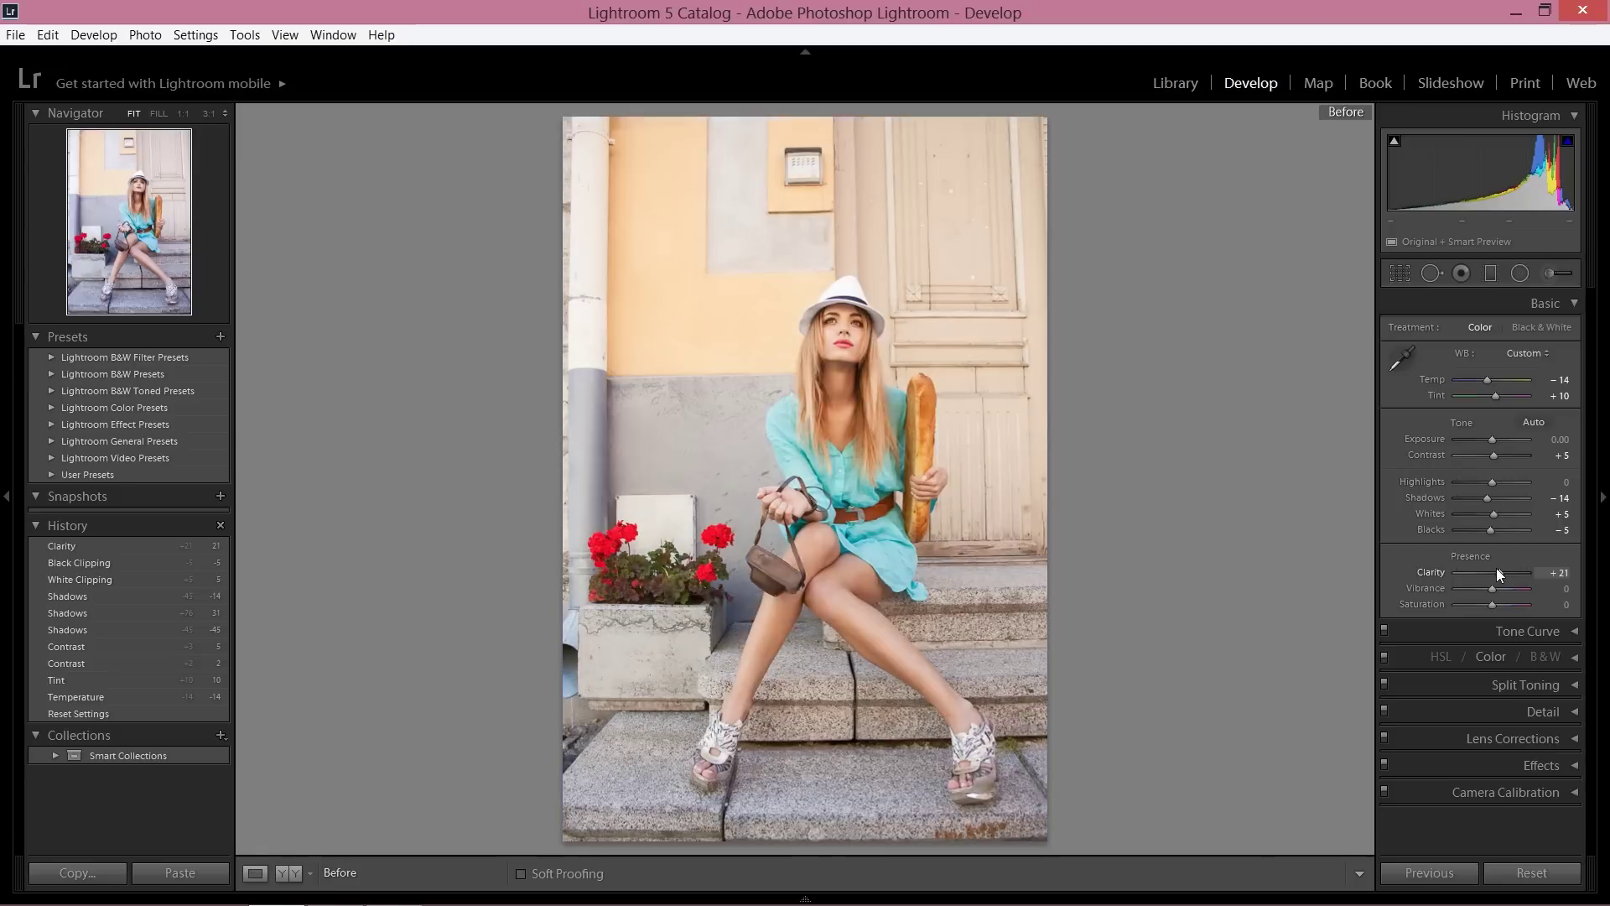
{"action": "key", "text": "backslash"}
{"action": "key", "text": "backslash"}
{"action": "key", "text": "backslash"}
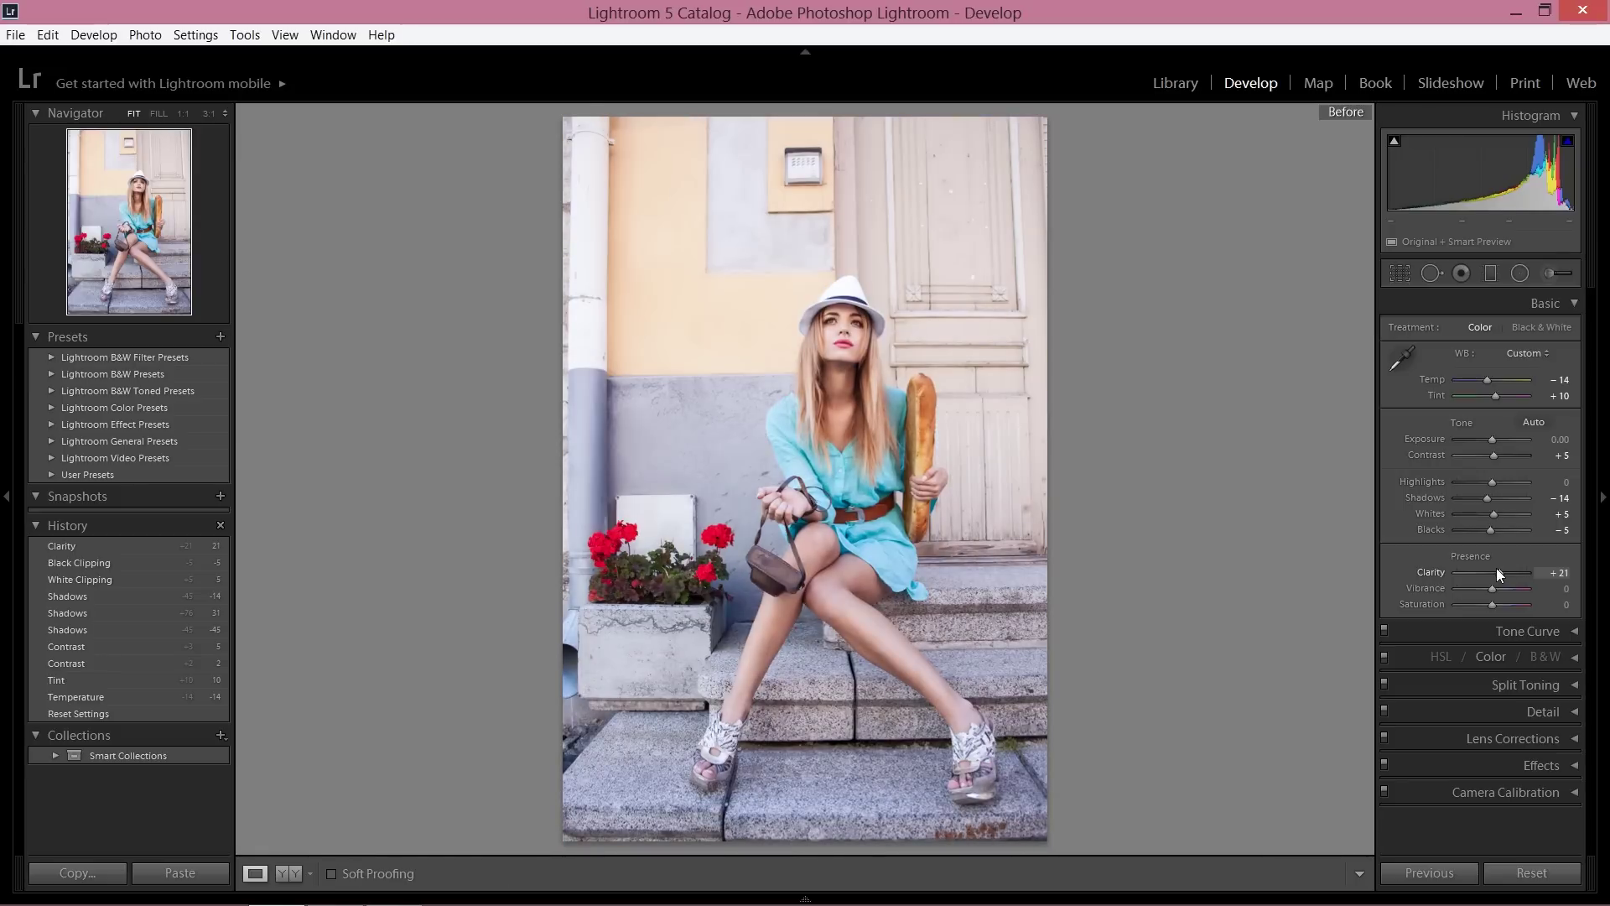
{"action": "key", "text": "backslash"}
{"action": "key", "text": "backslash"}
{"action": "key", "text": "backslash"}
Step: Set Vibrance to +12 and Saturation to -17, check against the original, and close the basic adjustments
{"action": "left_click_drag", "start_coordinate": [1491, 589], "coordinate": [1498, 589]}
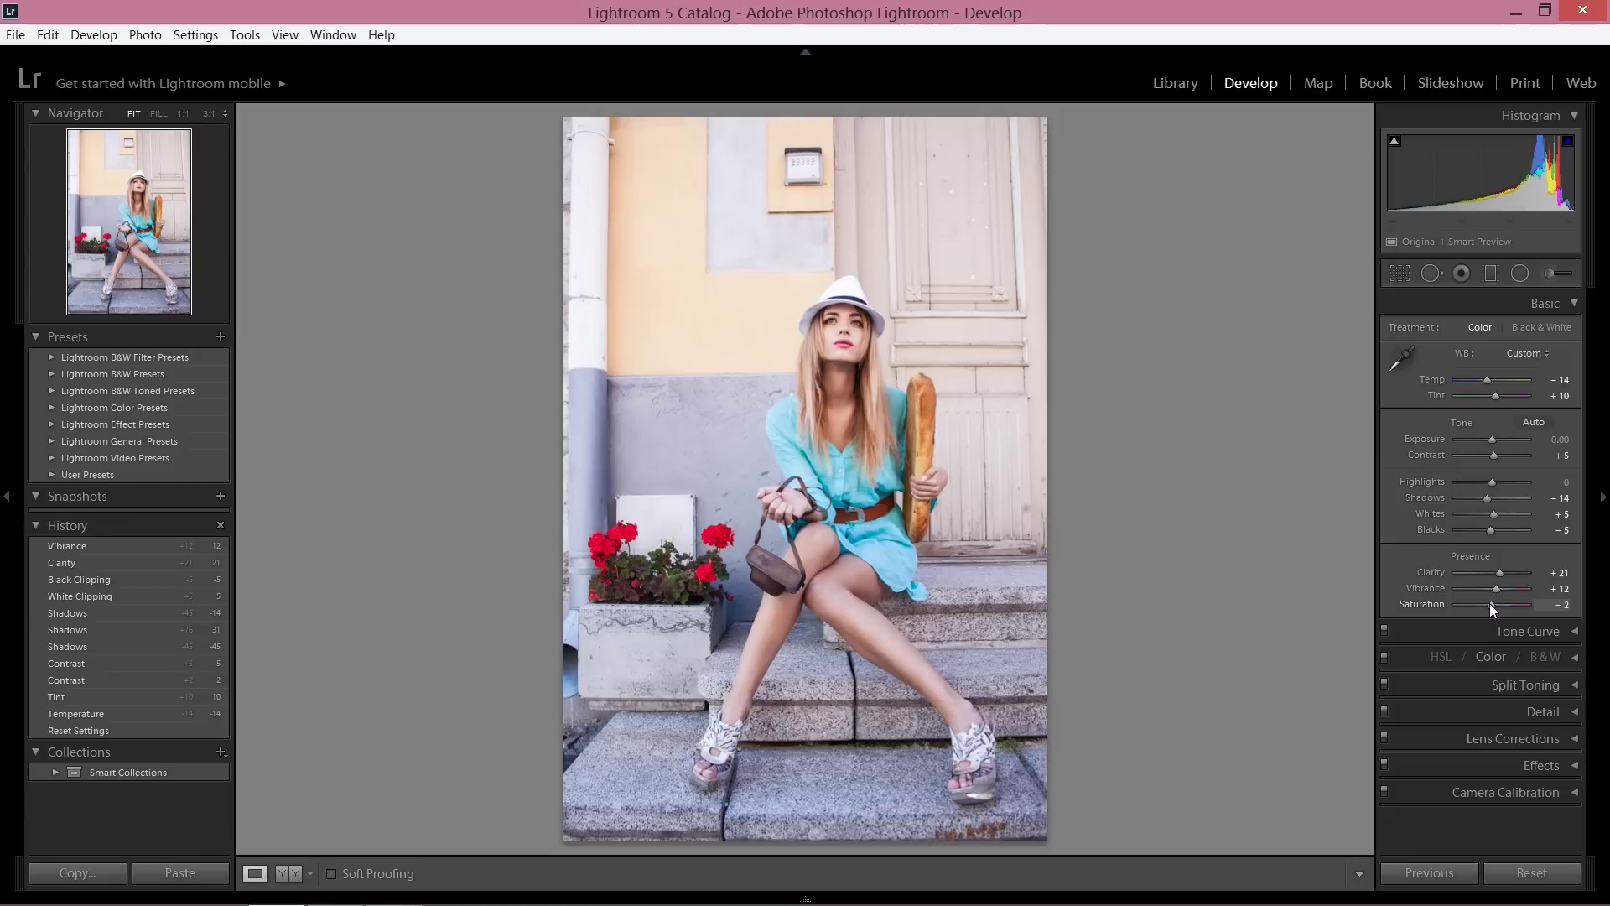
{"action": "left_click_drag", "start_coordinate": [1488, 604], "coordinate": [1486, 606]}
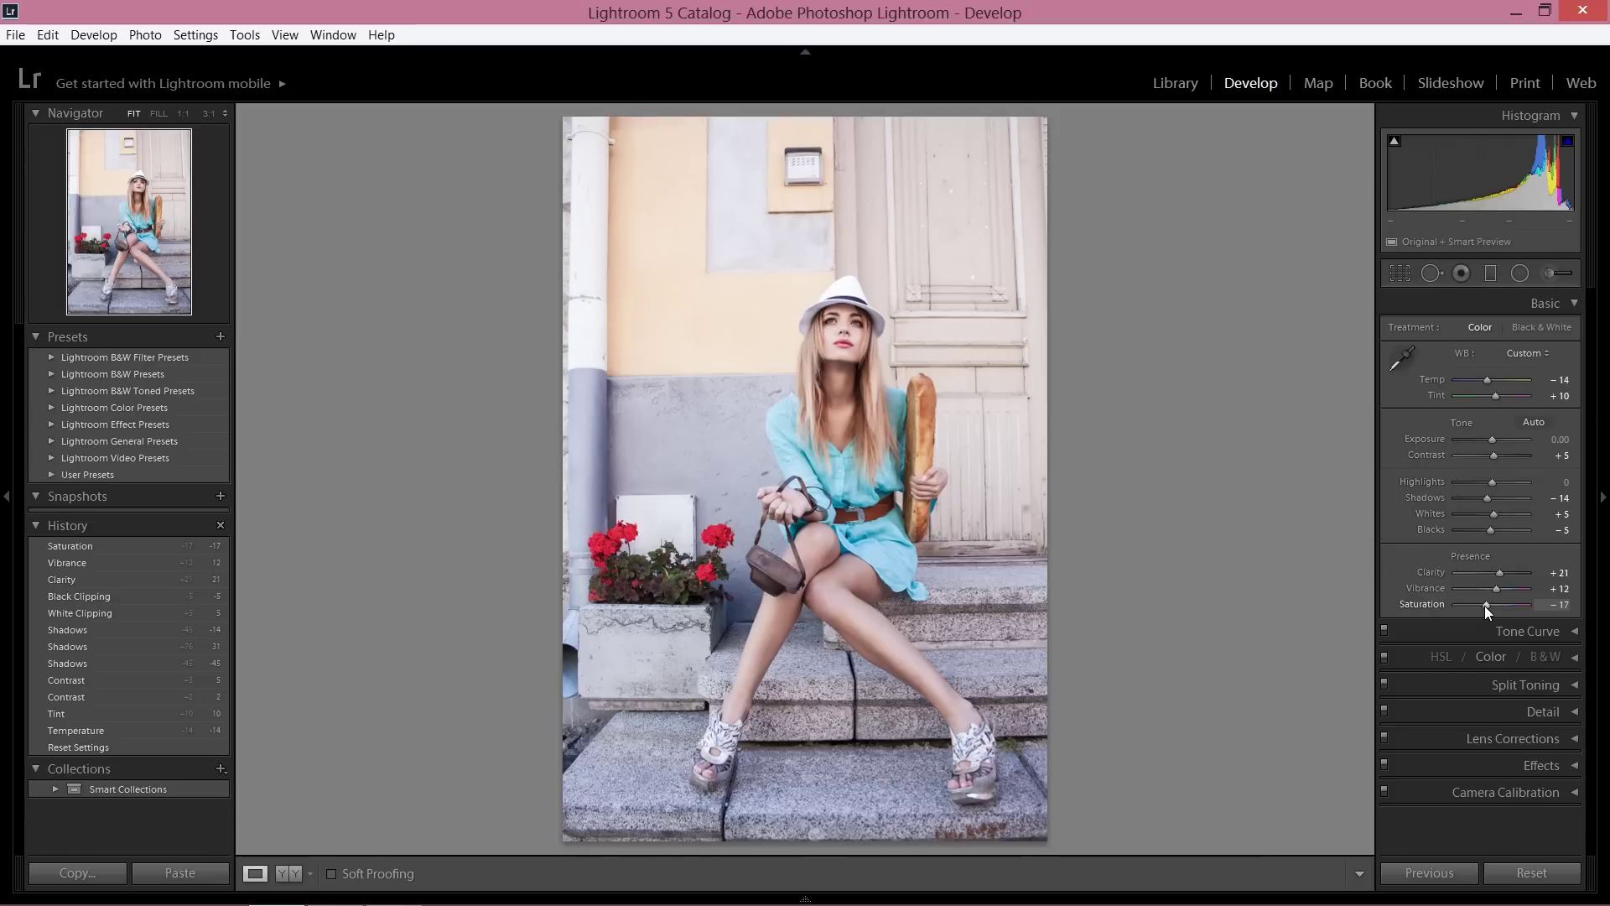
{"action": "key", "text": "backslash"}
{"action": "key", "text": "backslash"}
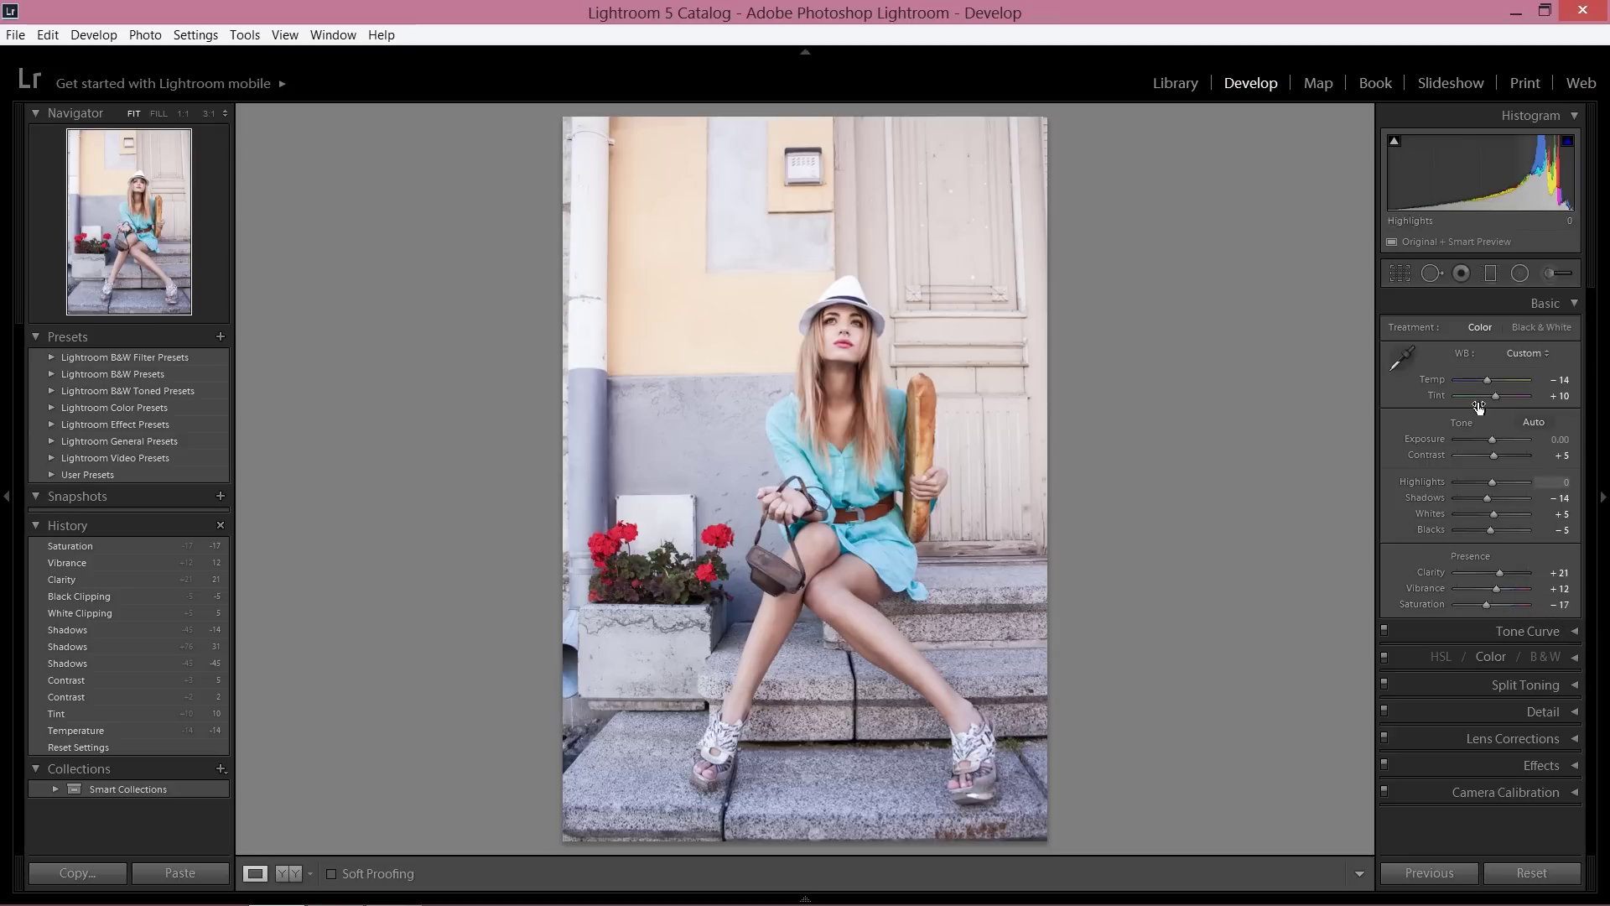
{"action": "left_click", "coordinate": [1575, 305]}
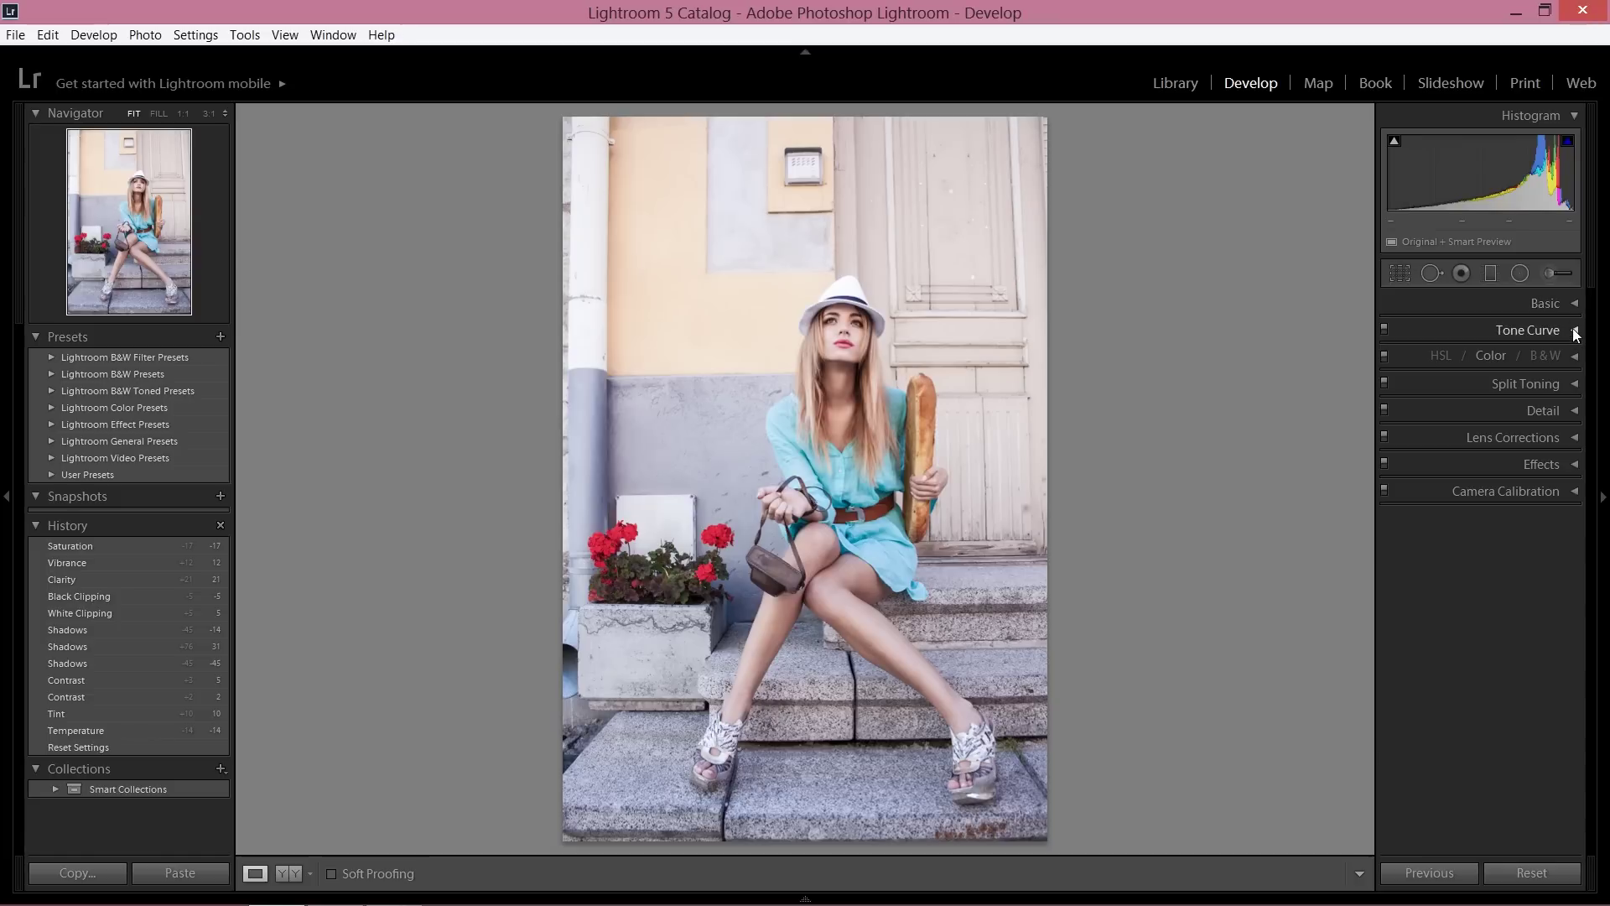
Step: Adjust the tone curve regions by setting Lights to +5 and Darks to -3
{"action": "left_click", "coordinate": [1575, 332]}
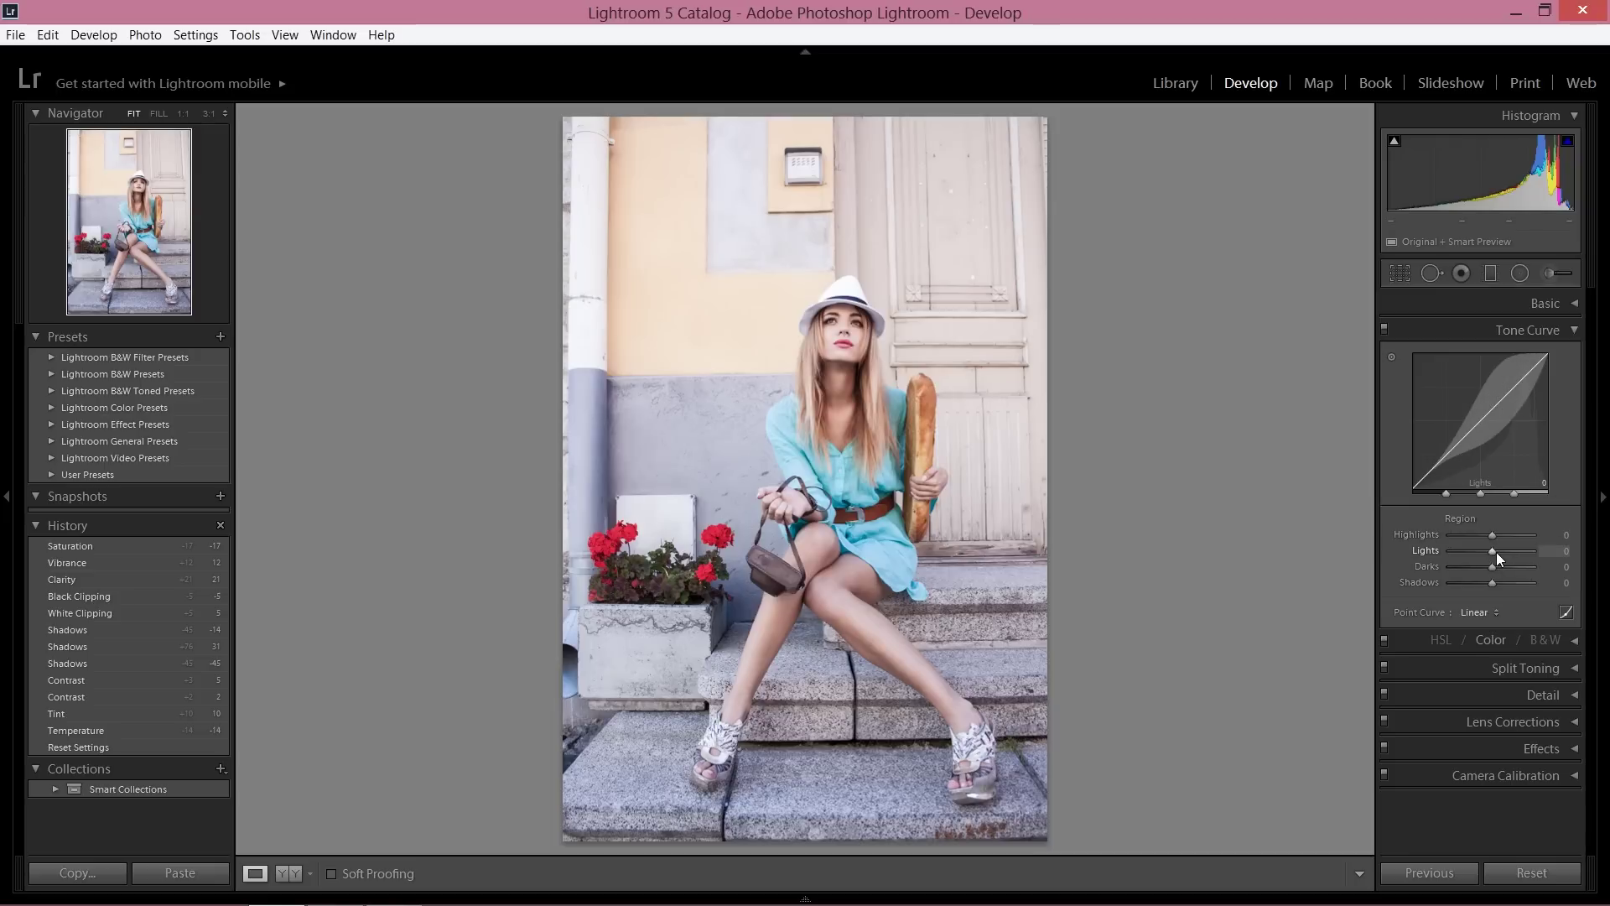
{"action": "left_click_drag", "start_coordinate": [1496, 552], "coordinate": [1497, 551]}
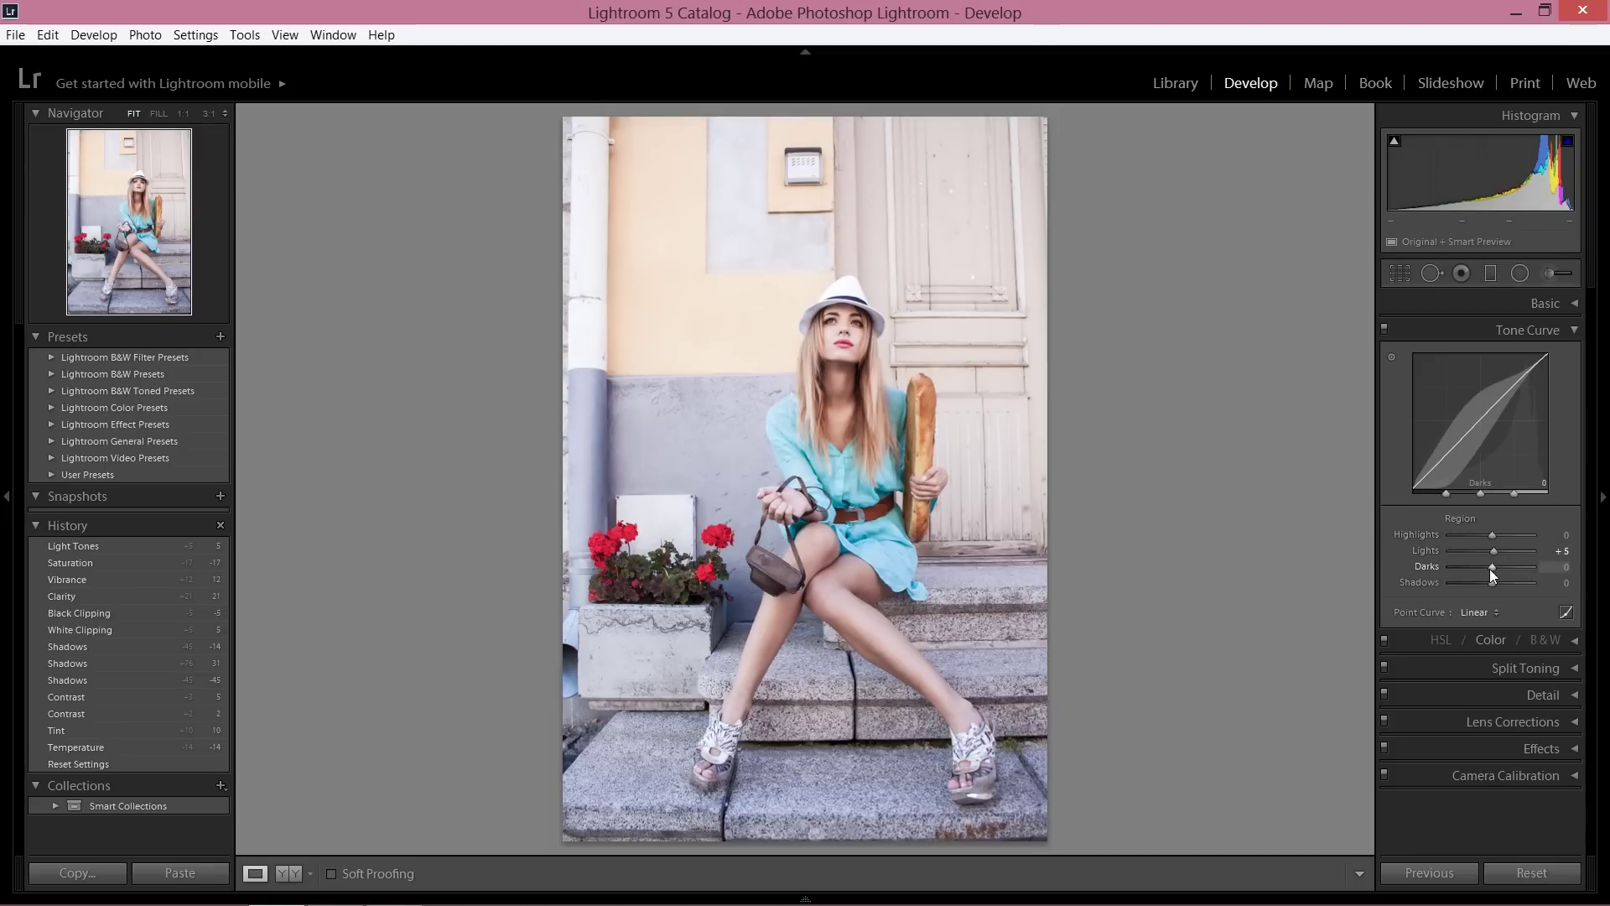
{"action": "left_click_drag", "start_coordinate": [1488, 569], "coordinate": [1486, 570]}
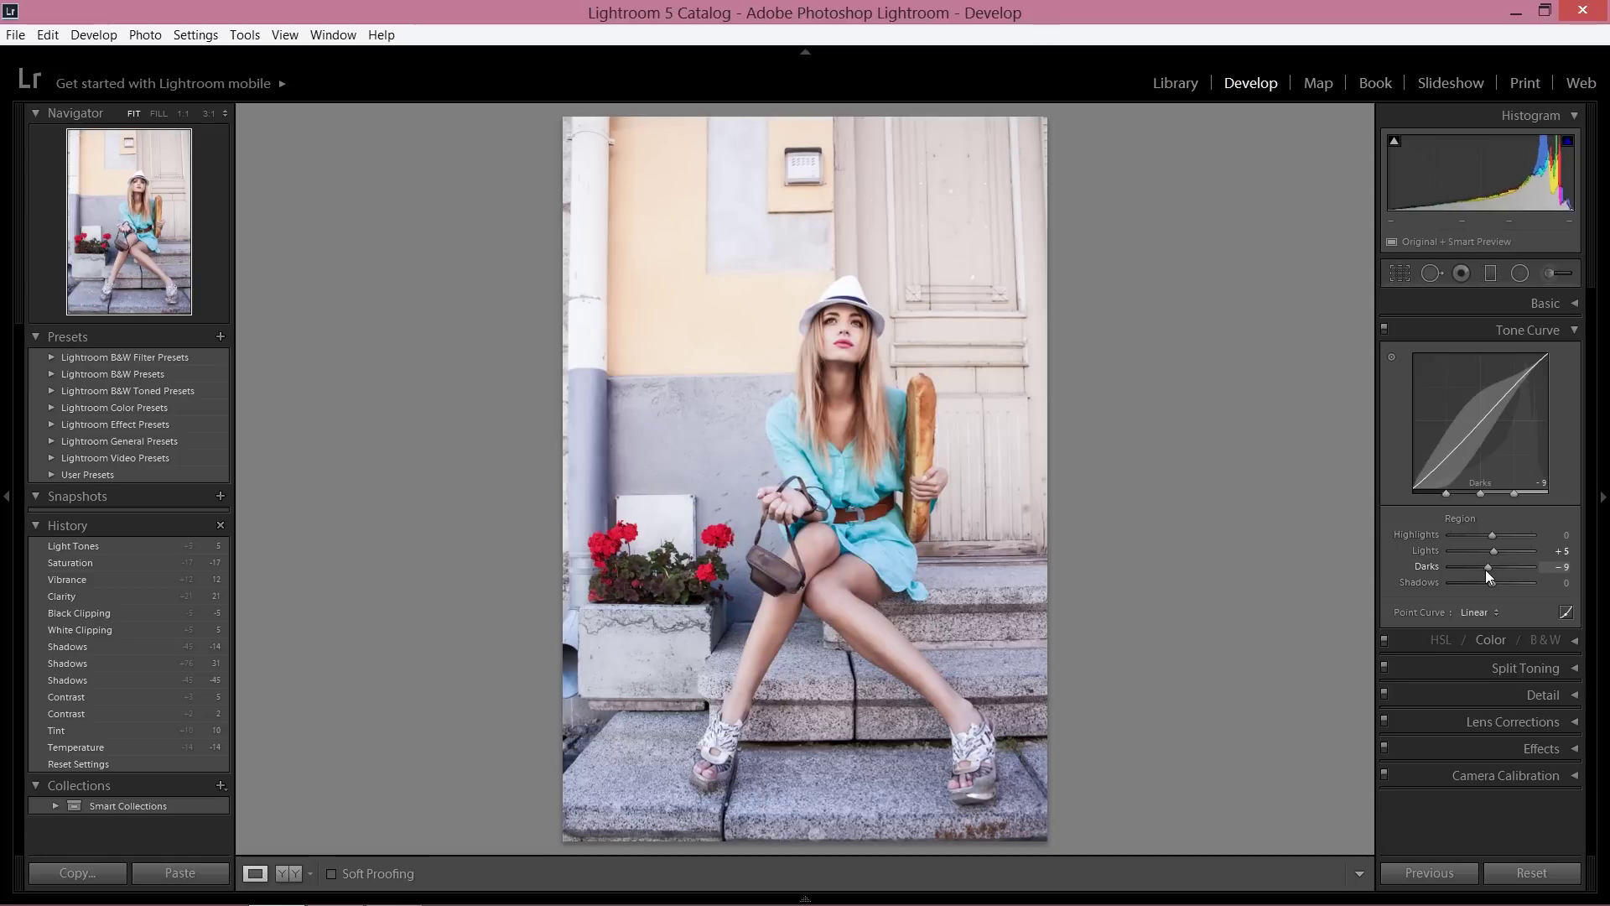
{"action": "left_click_drag", "start_coordinate": [1489, 570], "coordinate": [1491, 571]}
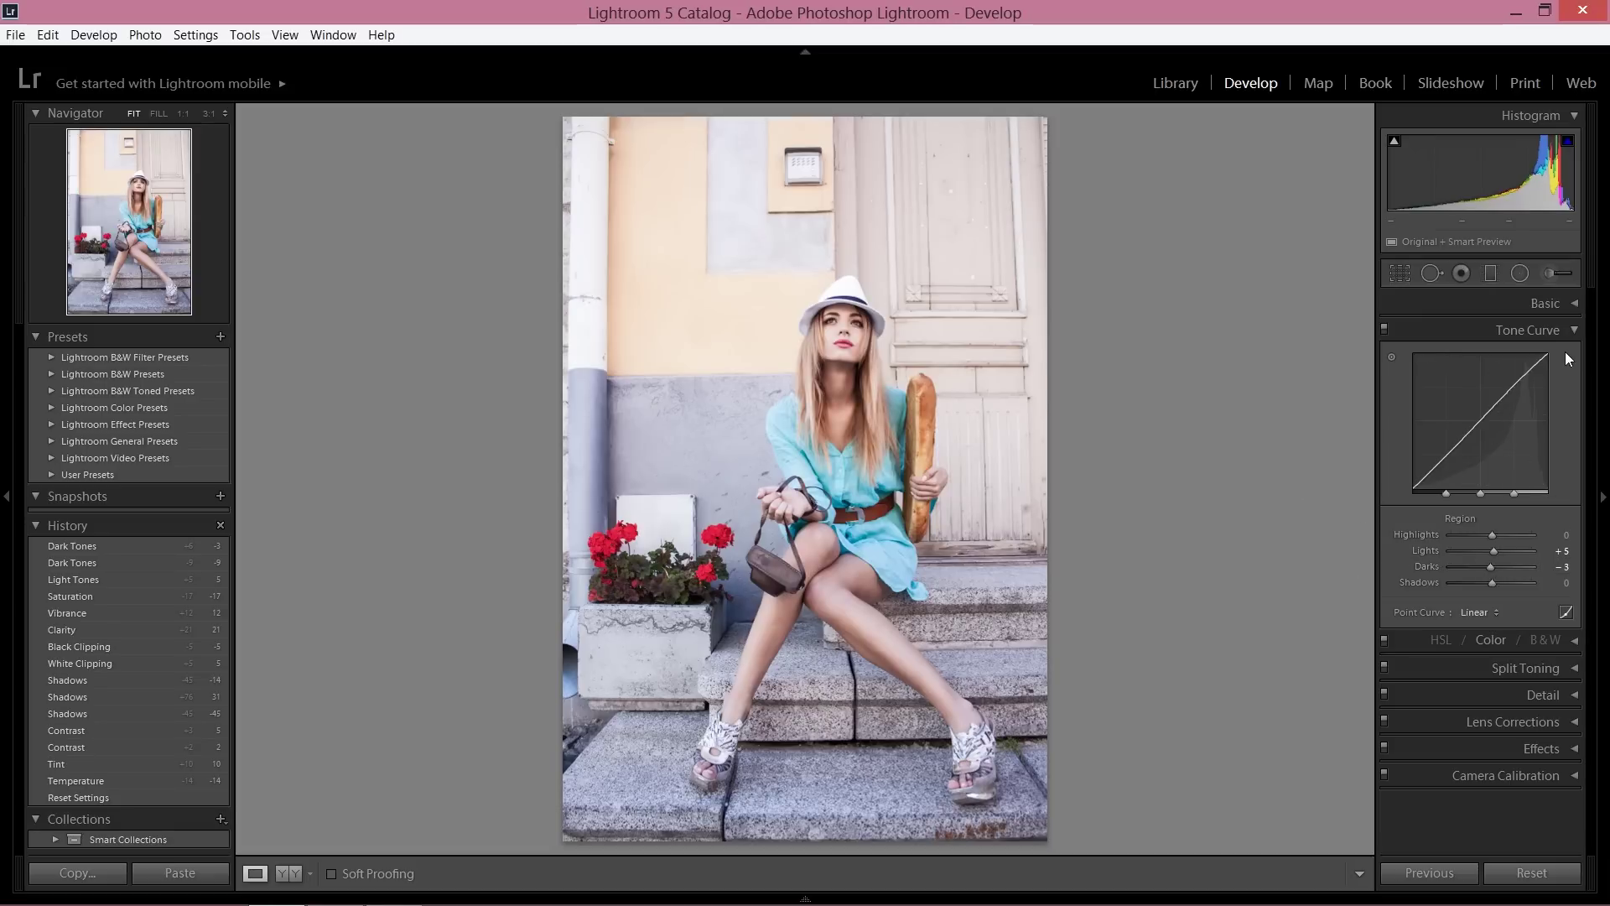
{"action": "left_click", "coordinate": [1575, 331]}
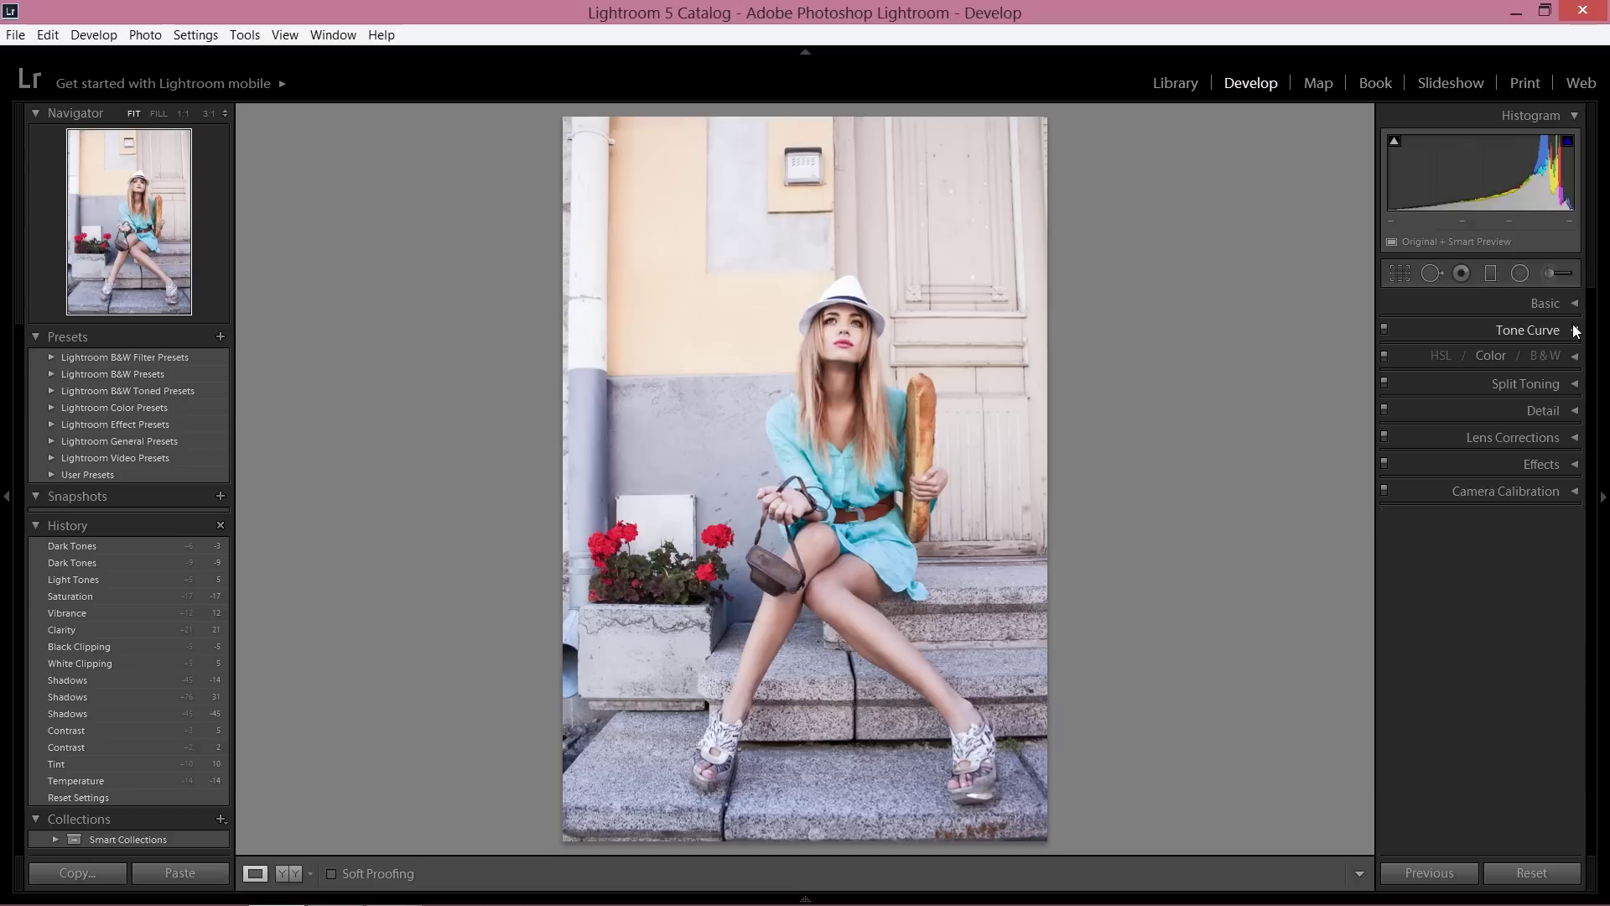
Step: Try several split-toning colors for the highlights and settle on a warm tint with hue 28 and saturation 18
{"action": "left_click", "coordinate": [1574, 386]}
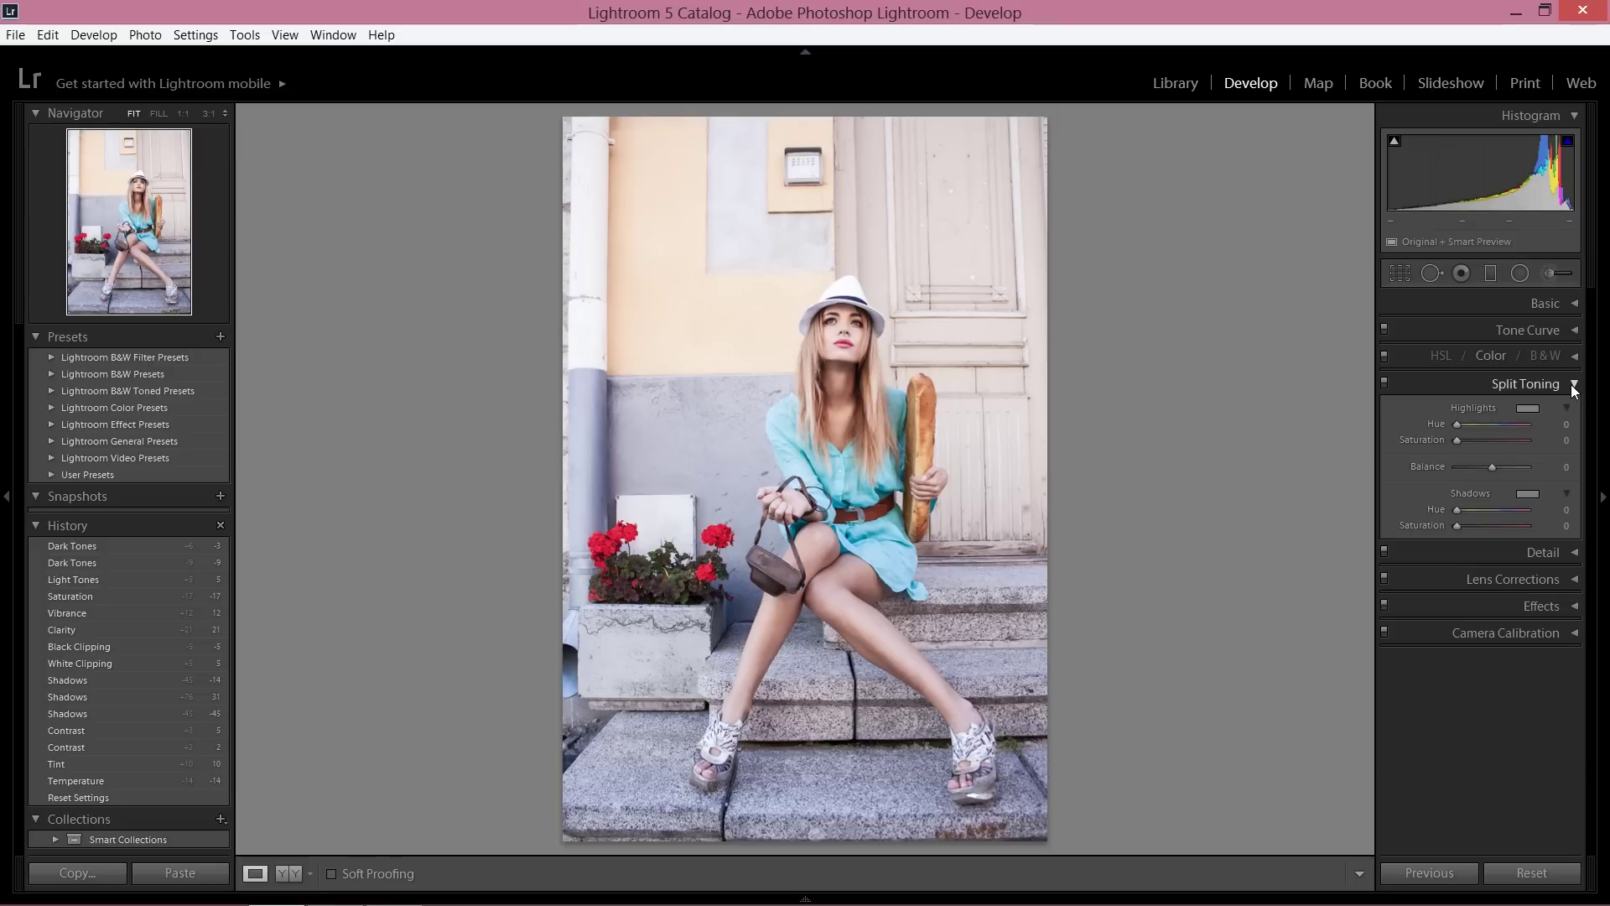
{"action": "left_click", "coordinate": [1532, 409]}
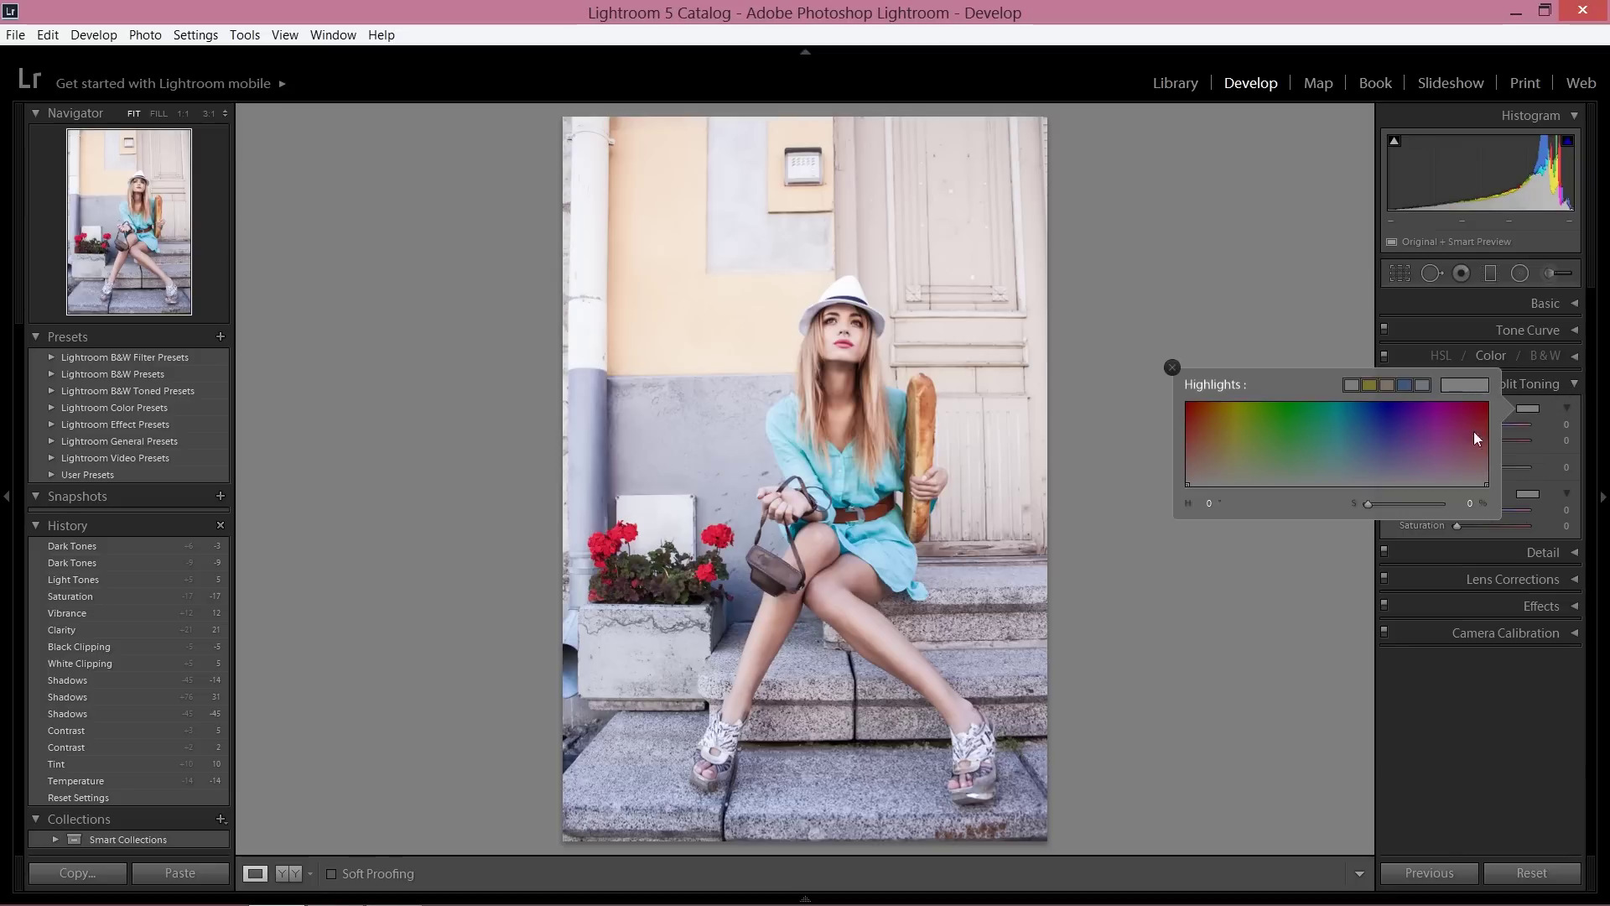
{"action": "left_click", "coordinate": [1186, 466]}
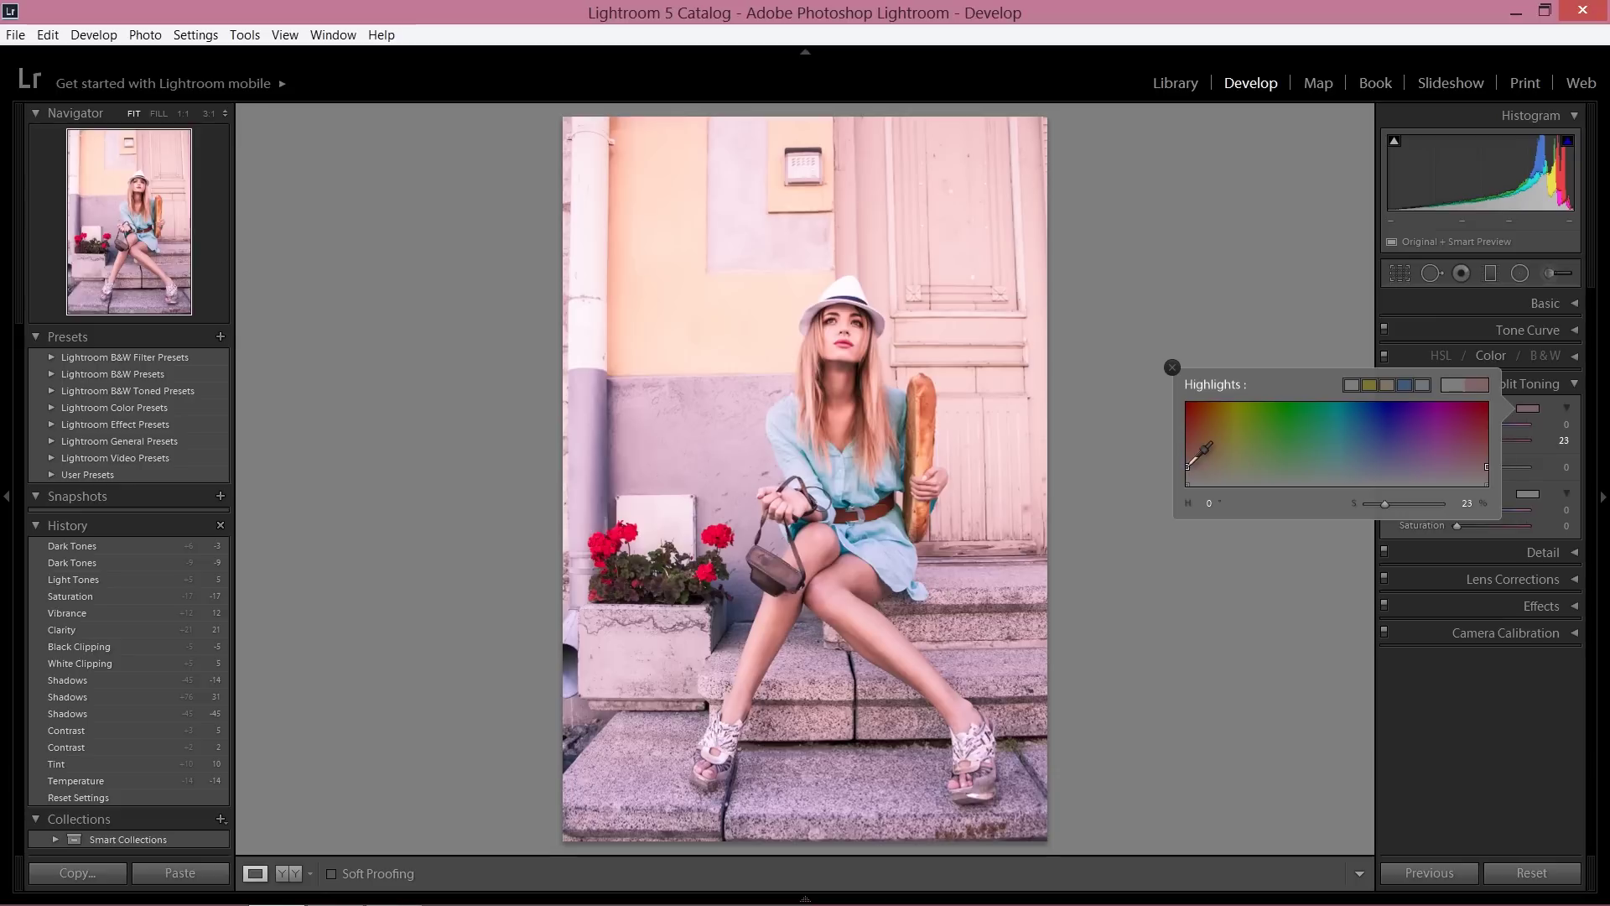
{"action": "left_click", "coordinate": [1216, 466]}
{"action": "left_click_drag", "start_coordinate": [1215, 466], "coordinate": [1391, 469]}
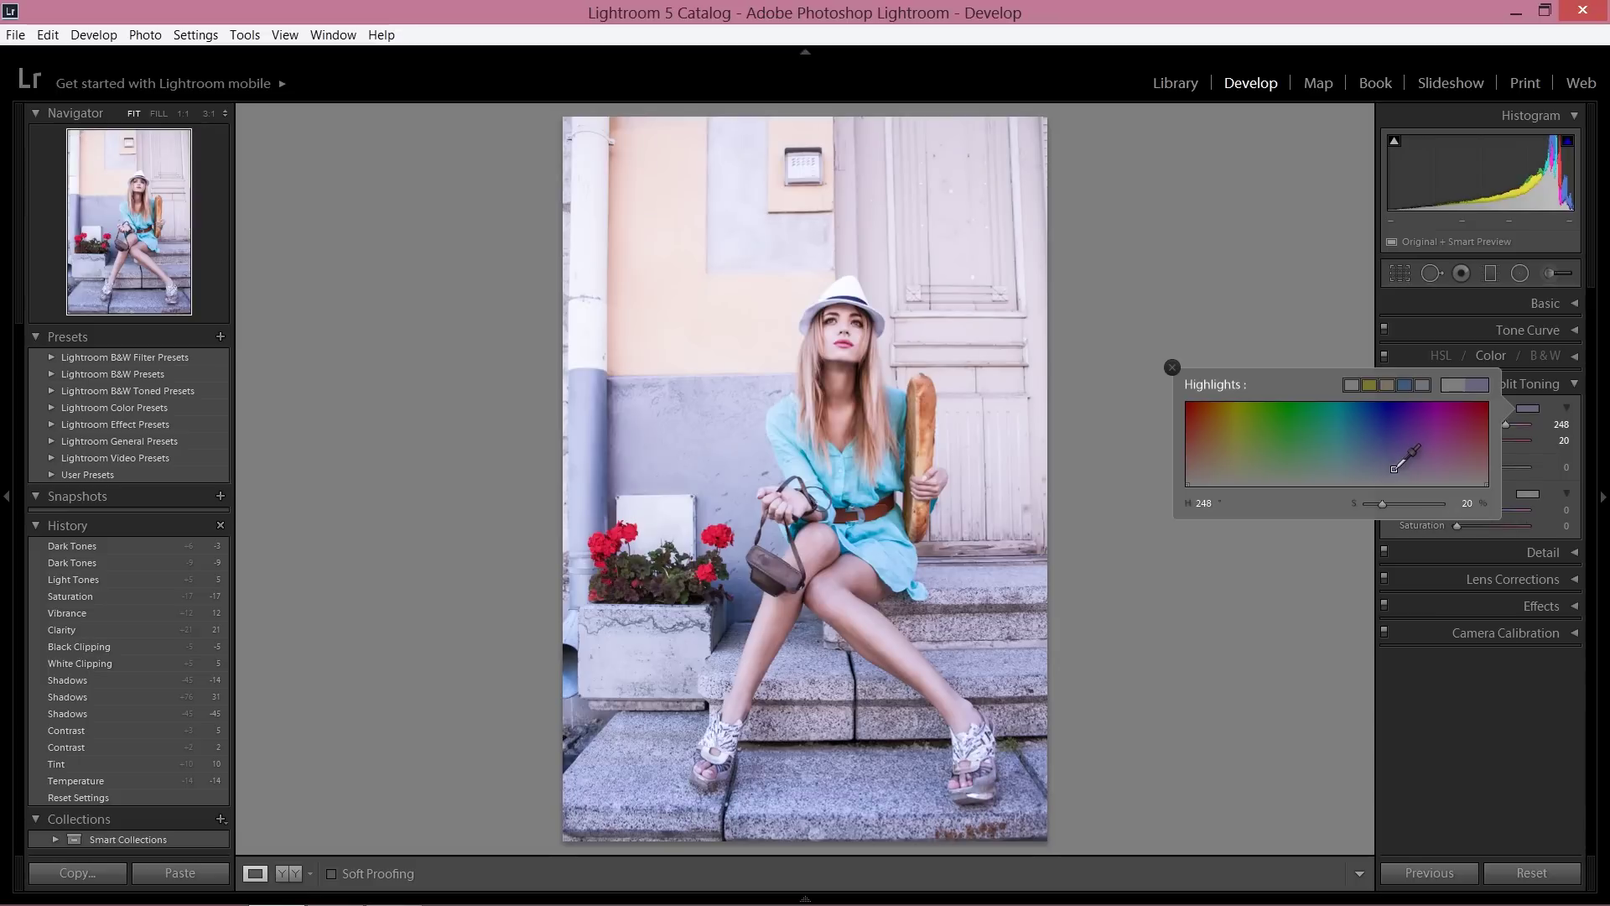
{"action": "left_click_drag", "start_coordinate": [1395, 467], "coordinate": [1206, 467]}
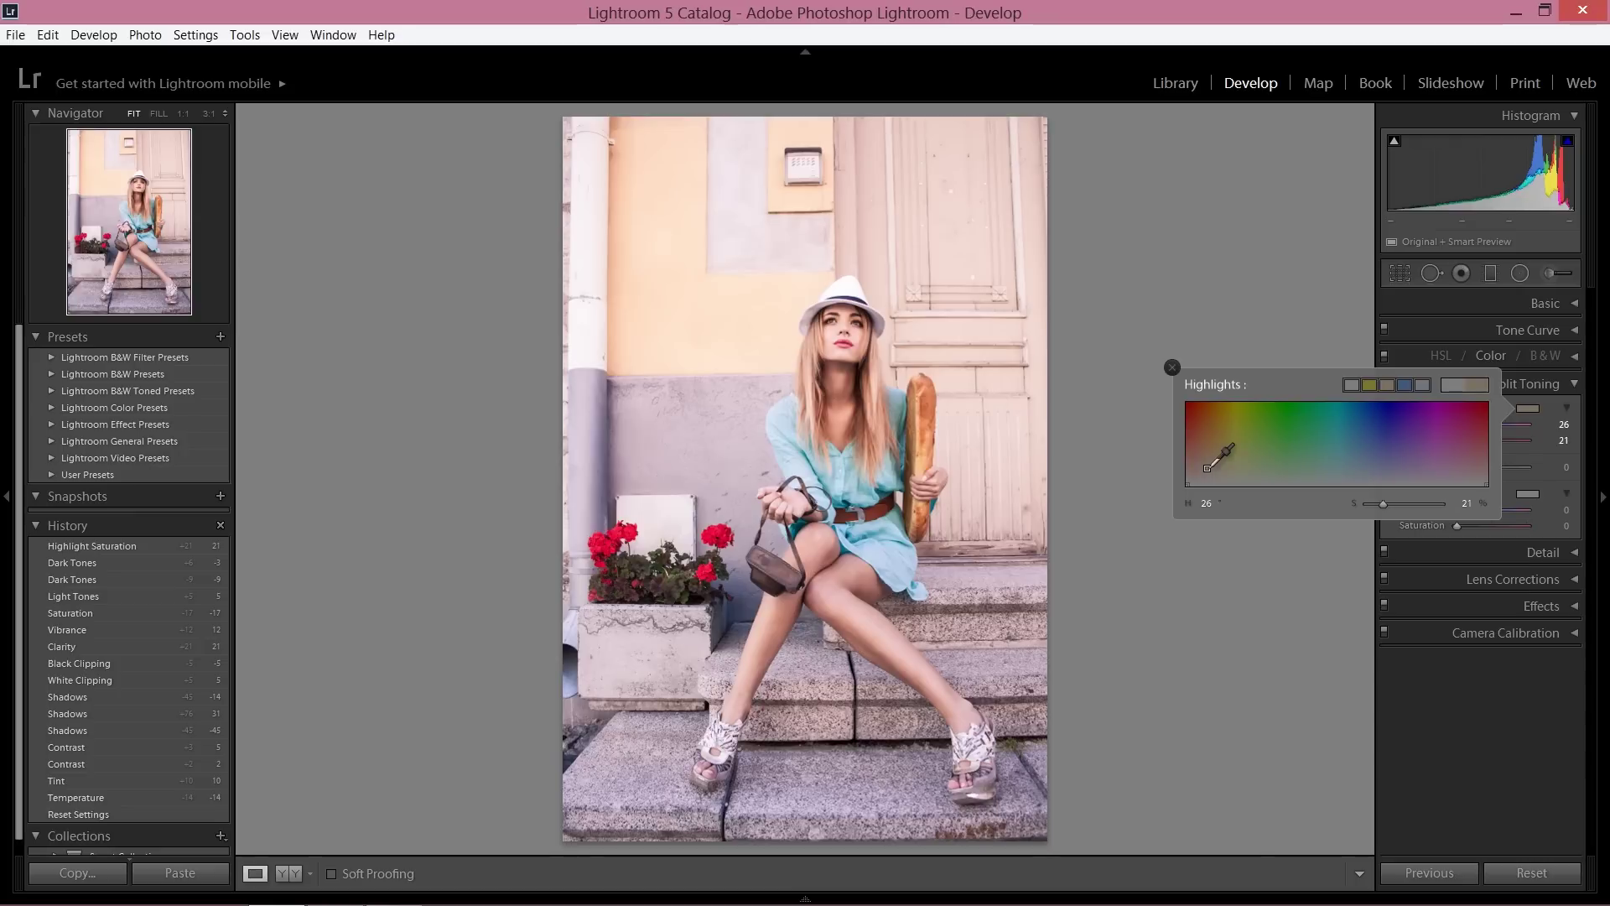
{"action": "left_click_drag", "start_coordinate": [1352, 470], "coordinate": [1394, 470]}
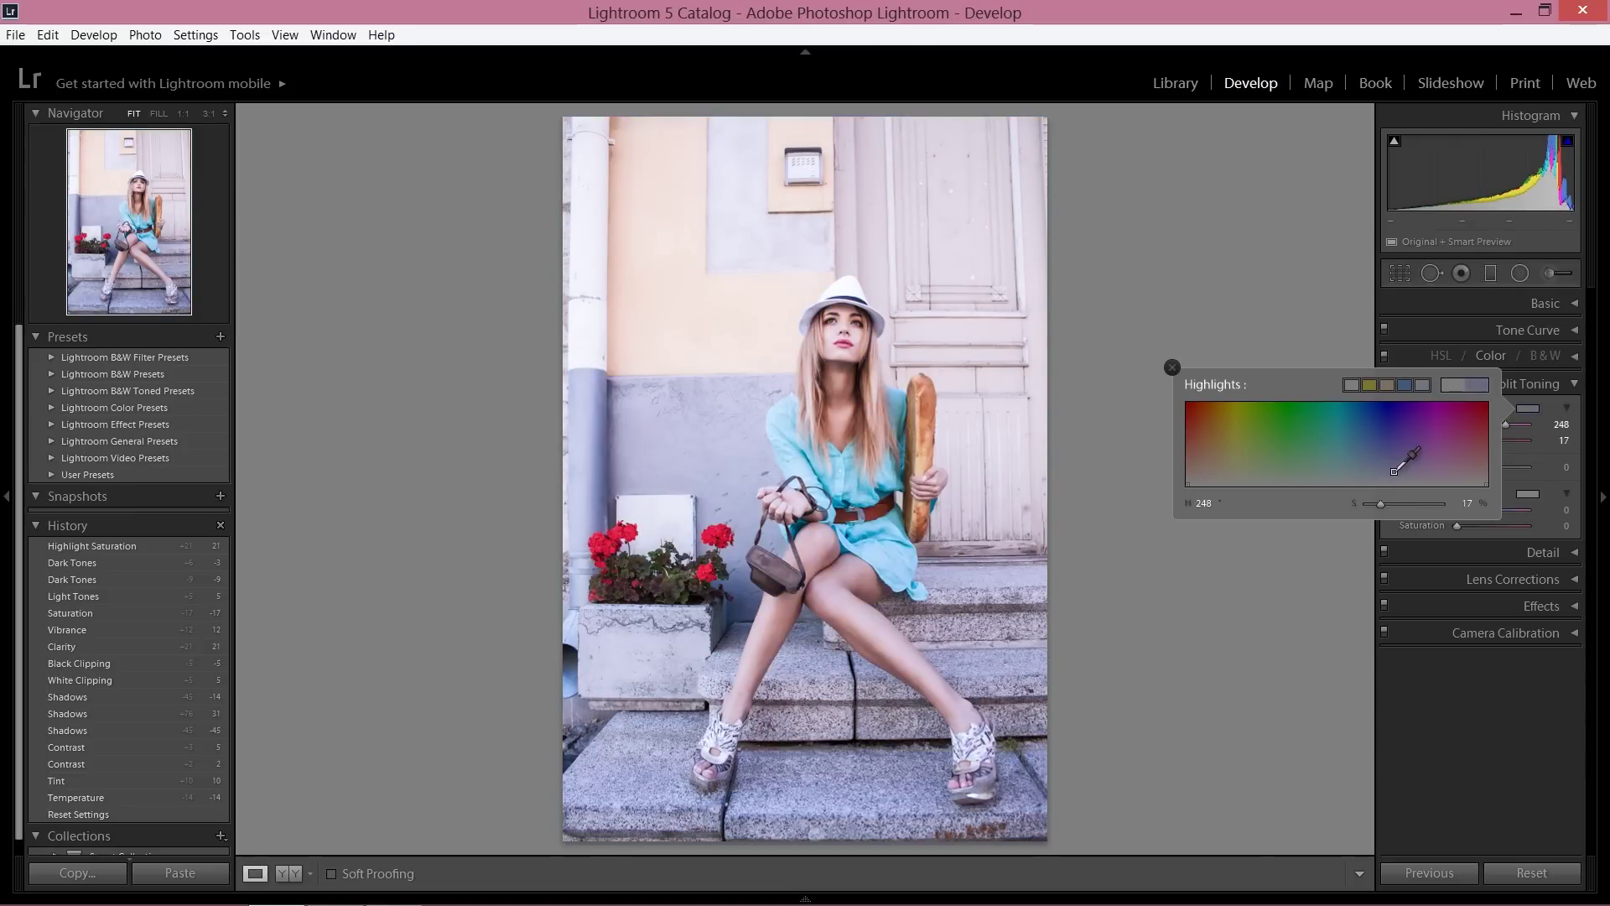
{"action": "left_click_drag", "start_coordinate": [1394, 471], "coordinate": [1209, 471]}
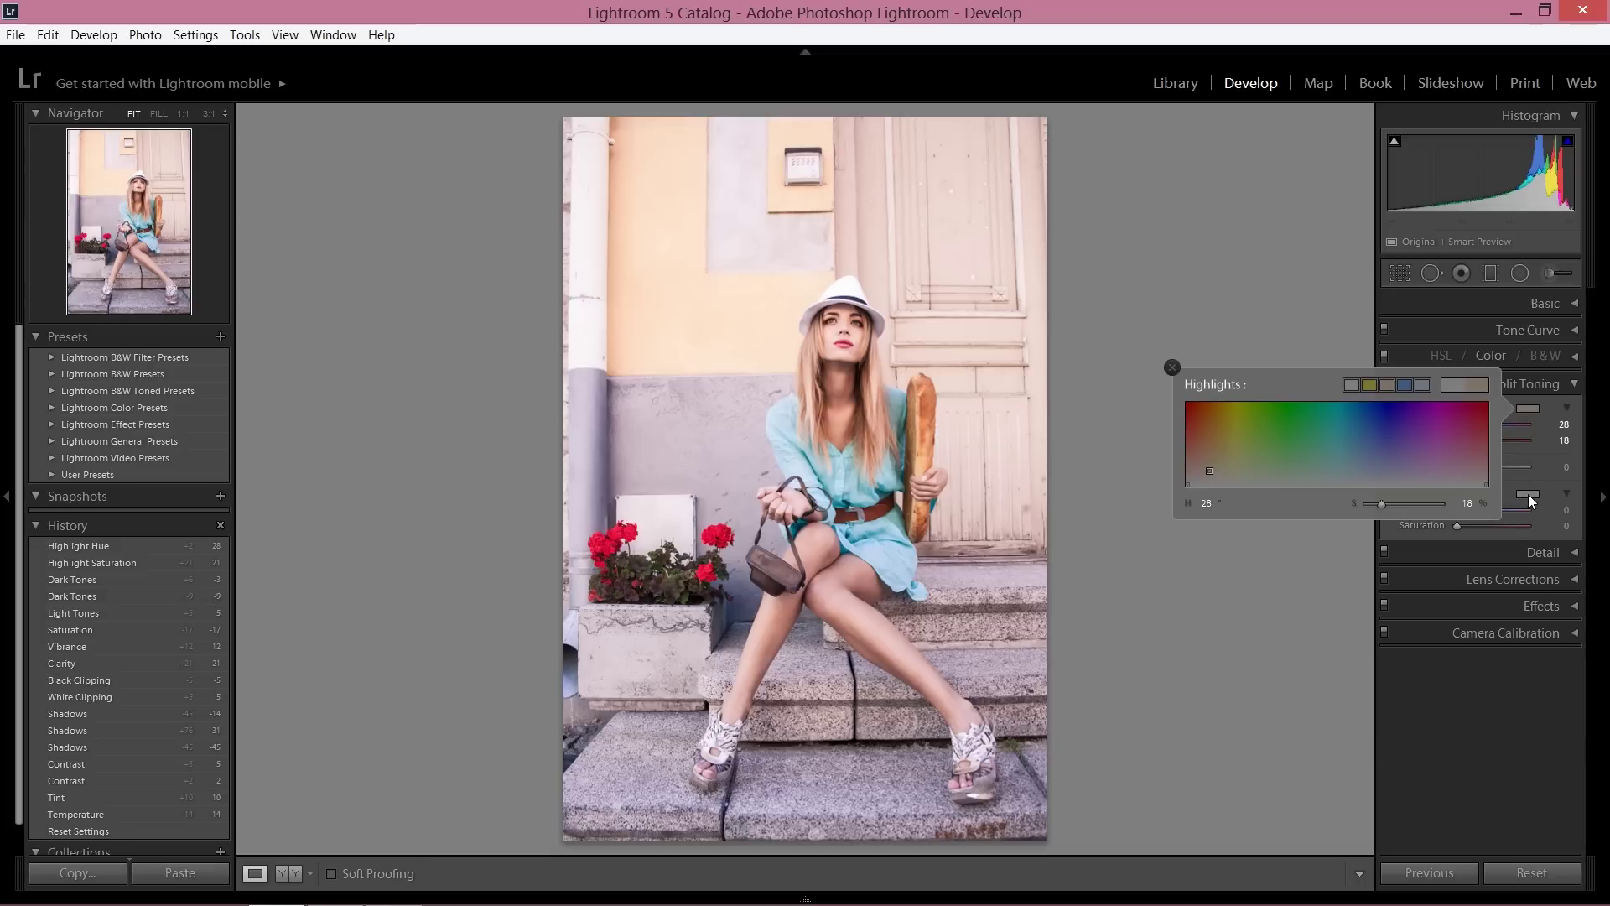
Step: Tint the split-toning shadows blue with hue 234 and saturation 33
{"action": "left_click", "coordinate": [1531, 500]}
{"action": "left_click", "coordinate": [1531, 500]}
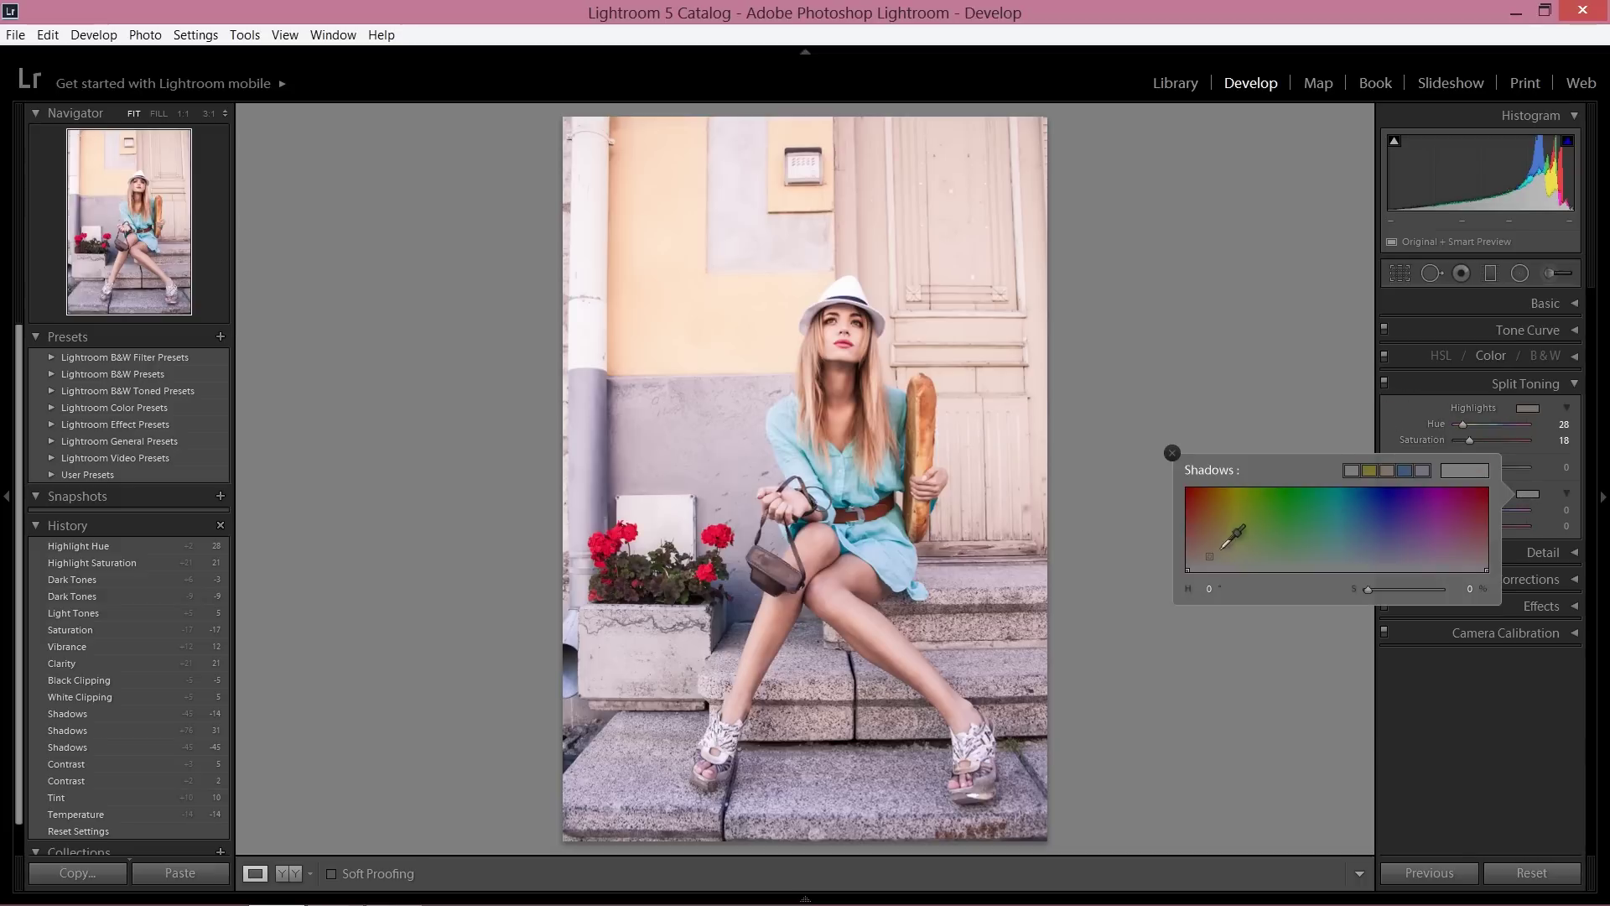
{"action": "left_click", "coordinate": [1190, 555]}
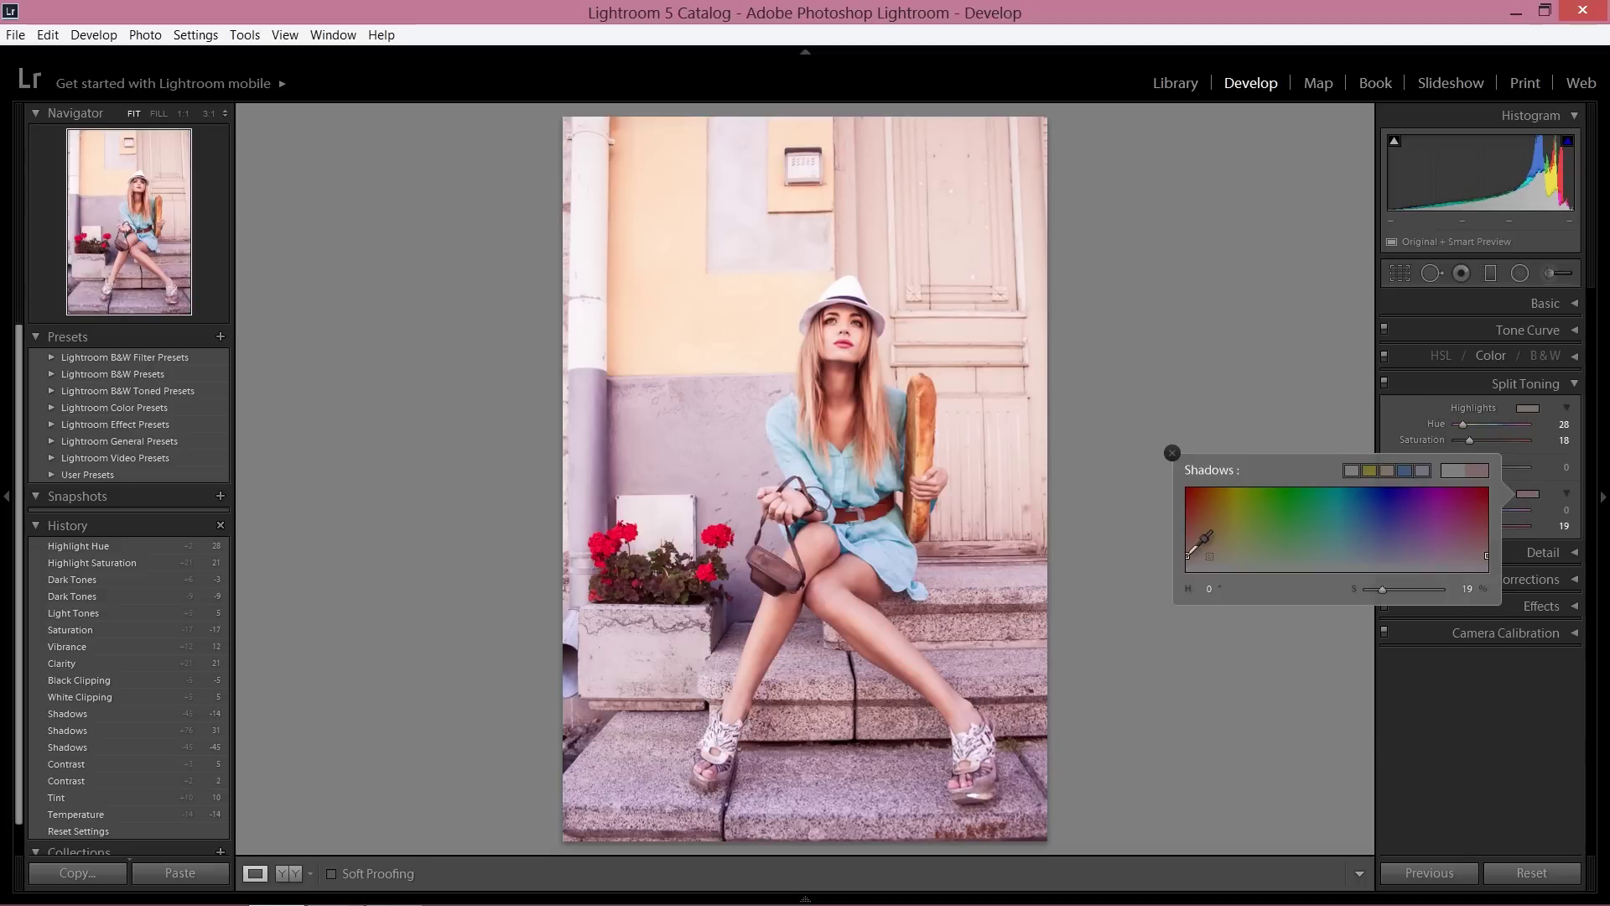
{"action": "left_click_drag", "start_coordinate": [1189, 555], "coordinate": [1383, 544]}
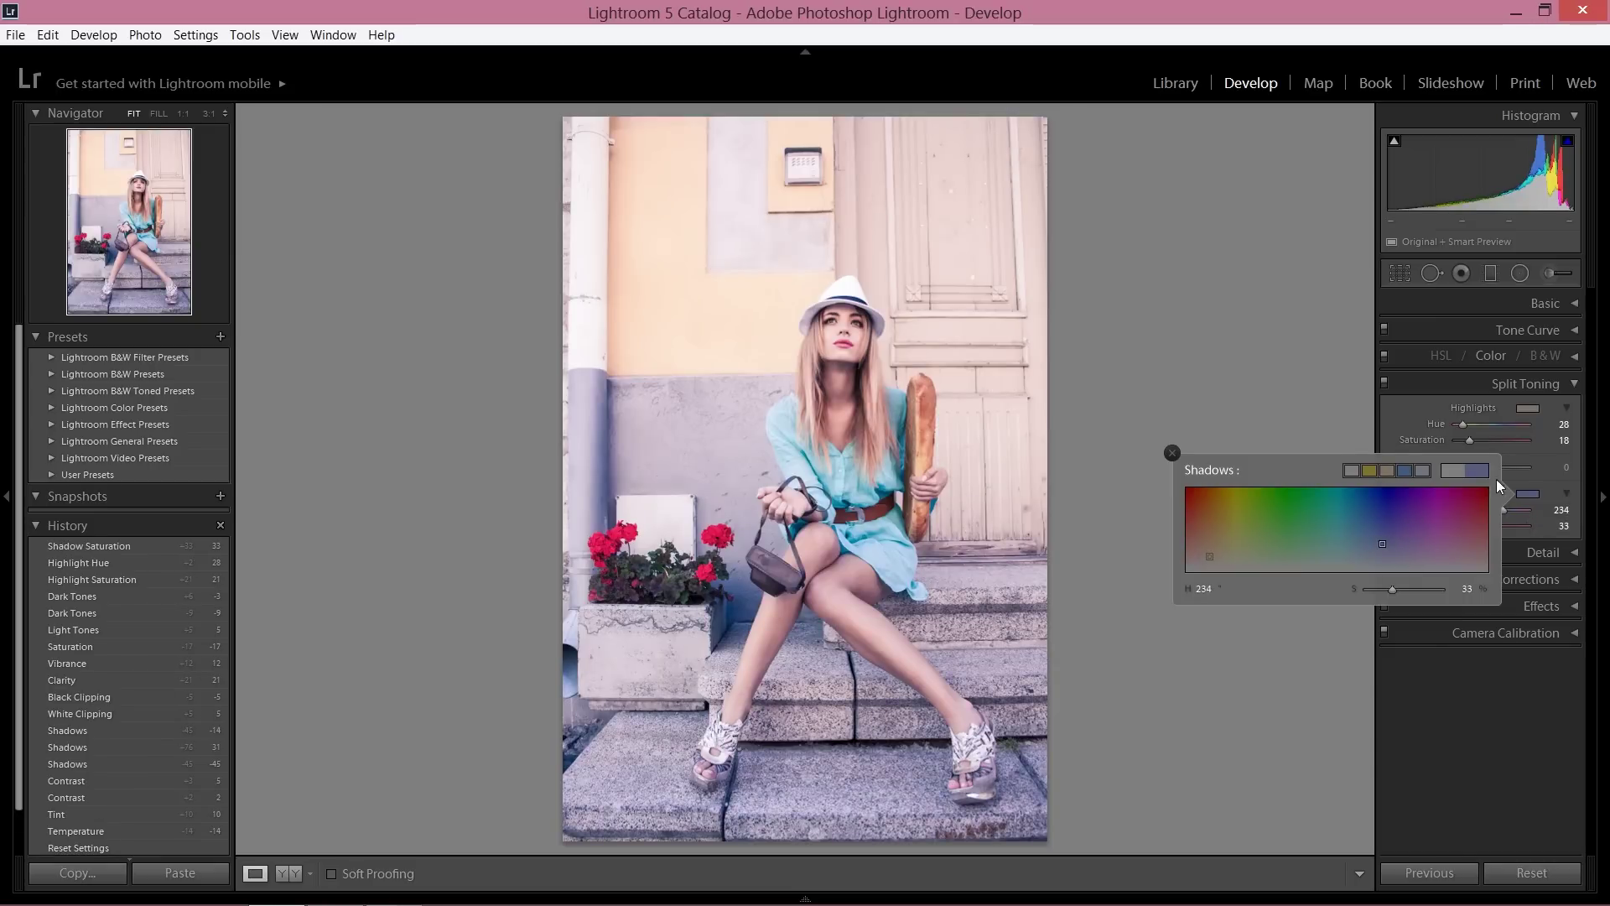
{"action": "left_click", "coordinate": [1414, 419]}
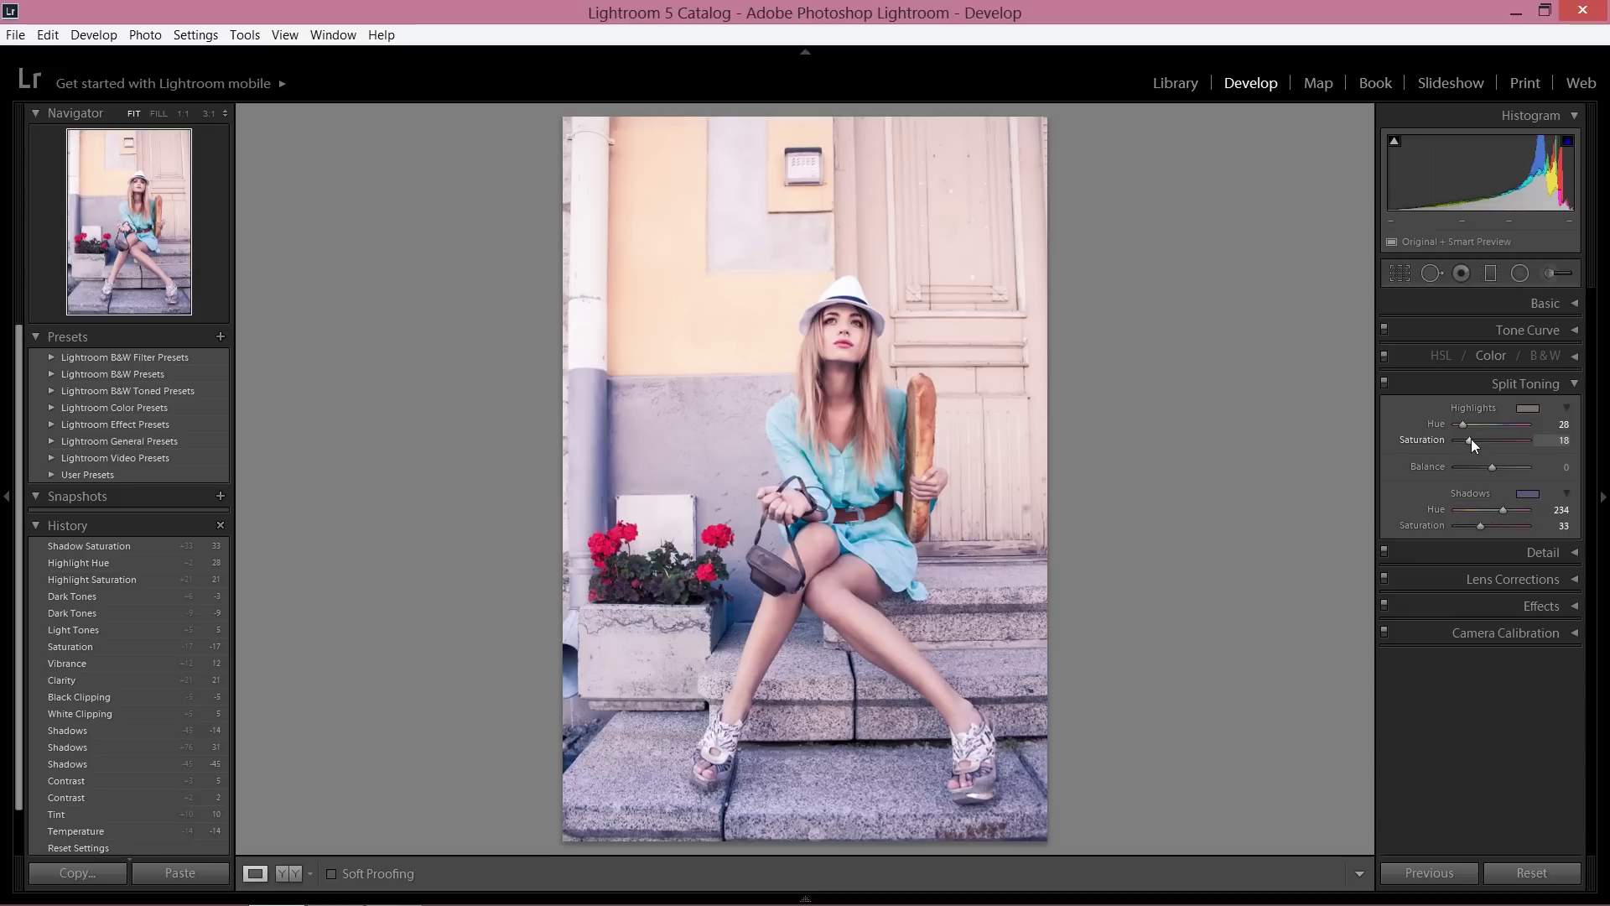
Step: Reduce the split-toning shadow saturation to 26, compare with the original photo, and close the split-toning settings
{"action": "left_click_drag", "start_coordinate": [1471, 439], "coordinate": [1472, 441]}
{"action": "key", "text": "Down"}
{"action": "key", "text": "Down"}
{"action": "left_click_drag", "start_coordinate": [1478, 528], "coordinate": [1477, 533]}
{"action": "left_click_drag", "start_coordinate": [1476, 531], "coordinate": [1476, 531]}
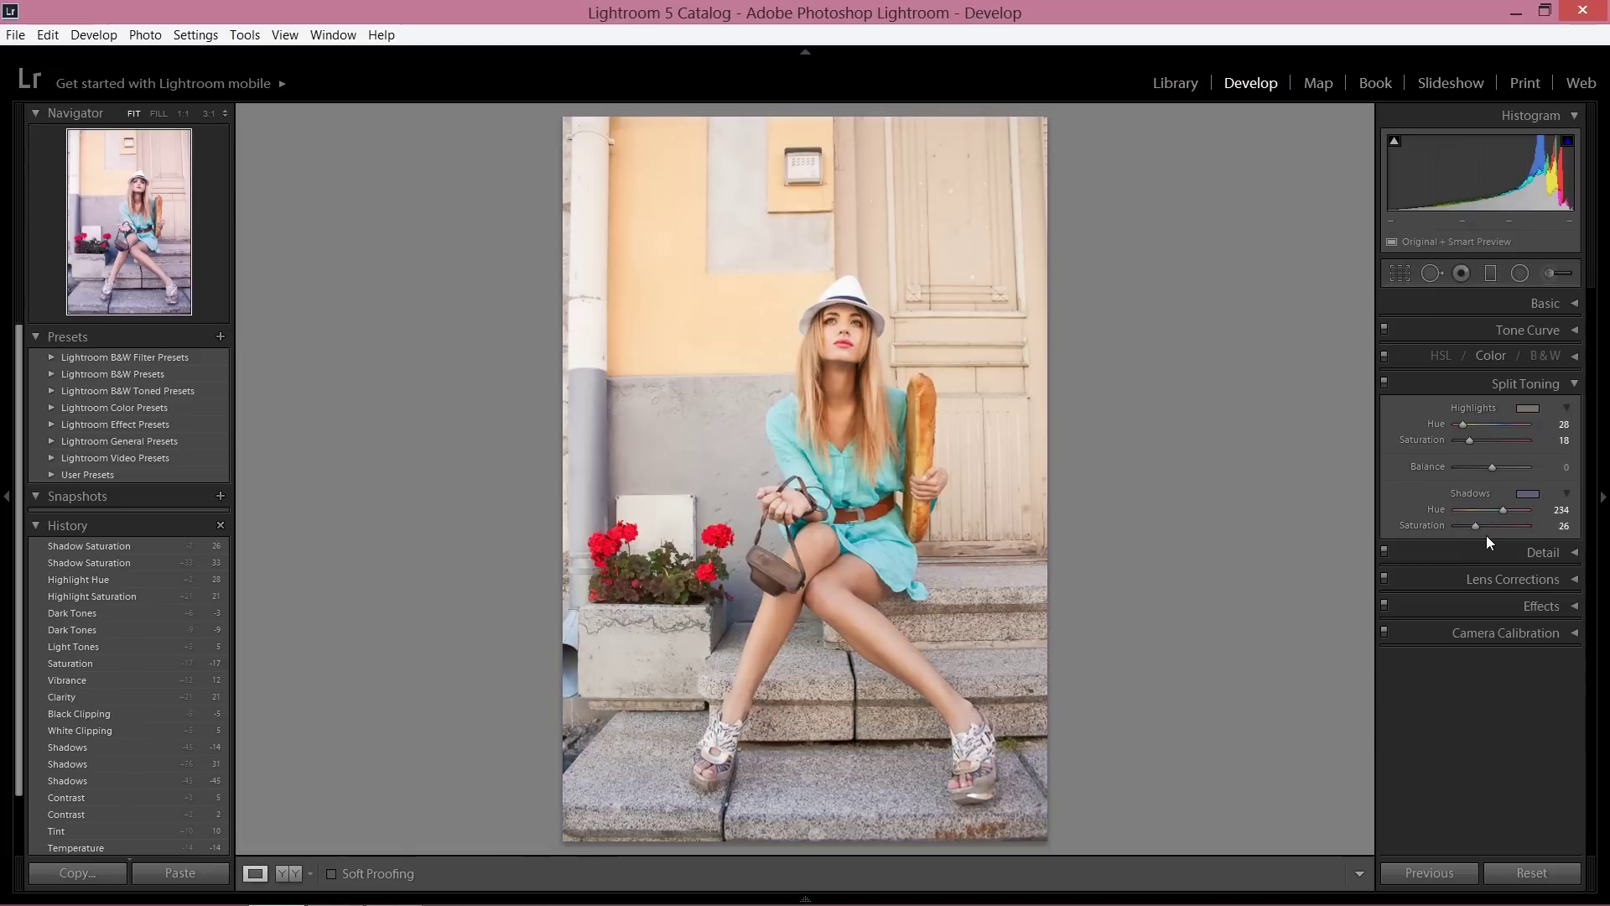
{"action": "left_click", "coordinate": [1573, 385]}
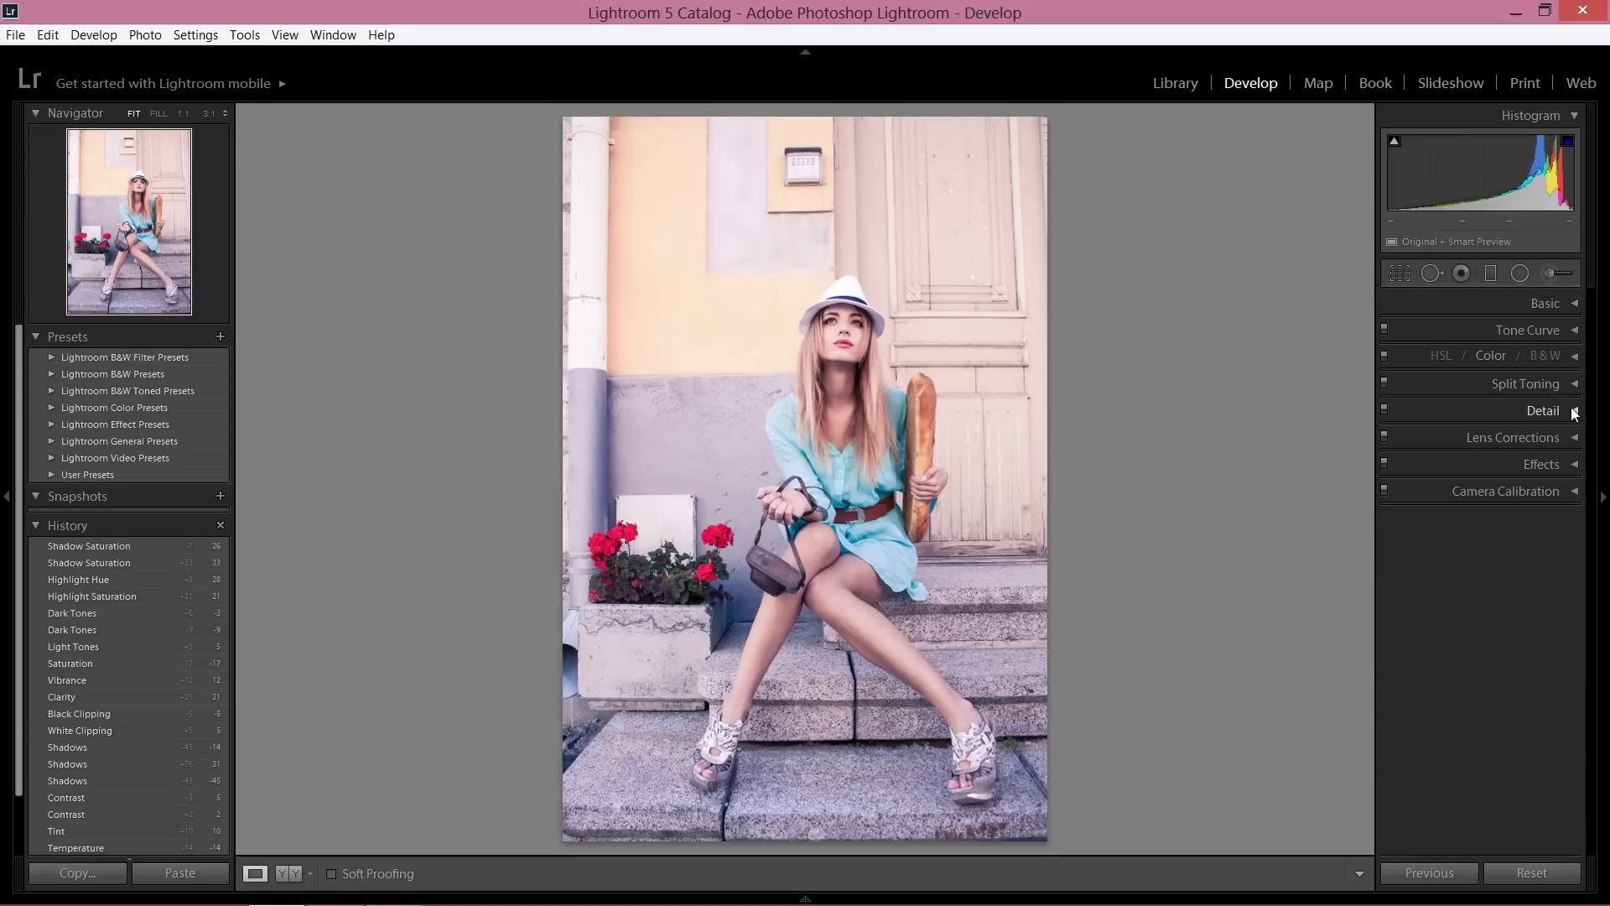
Step: Set the sharpening Amount to 59 and Detail to 35, and the noise reduction Luminance to 37
{"action": "left_click", "coordinate": [1574, 411]}
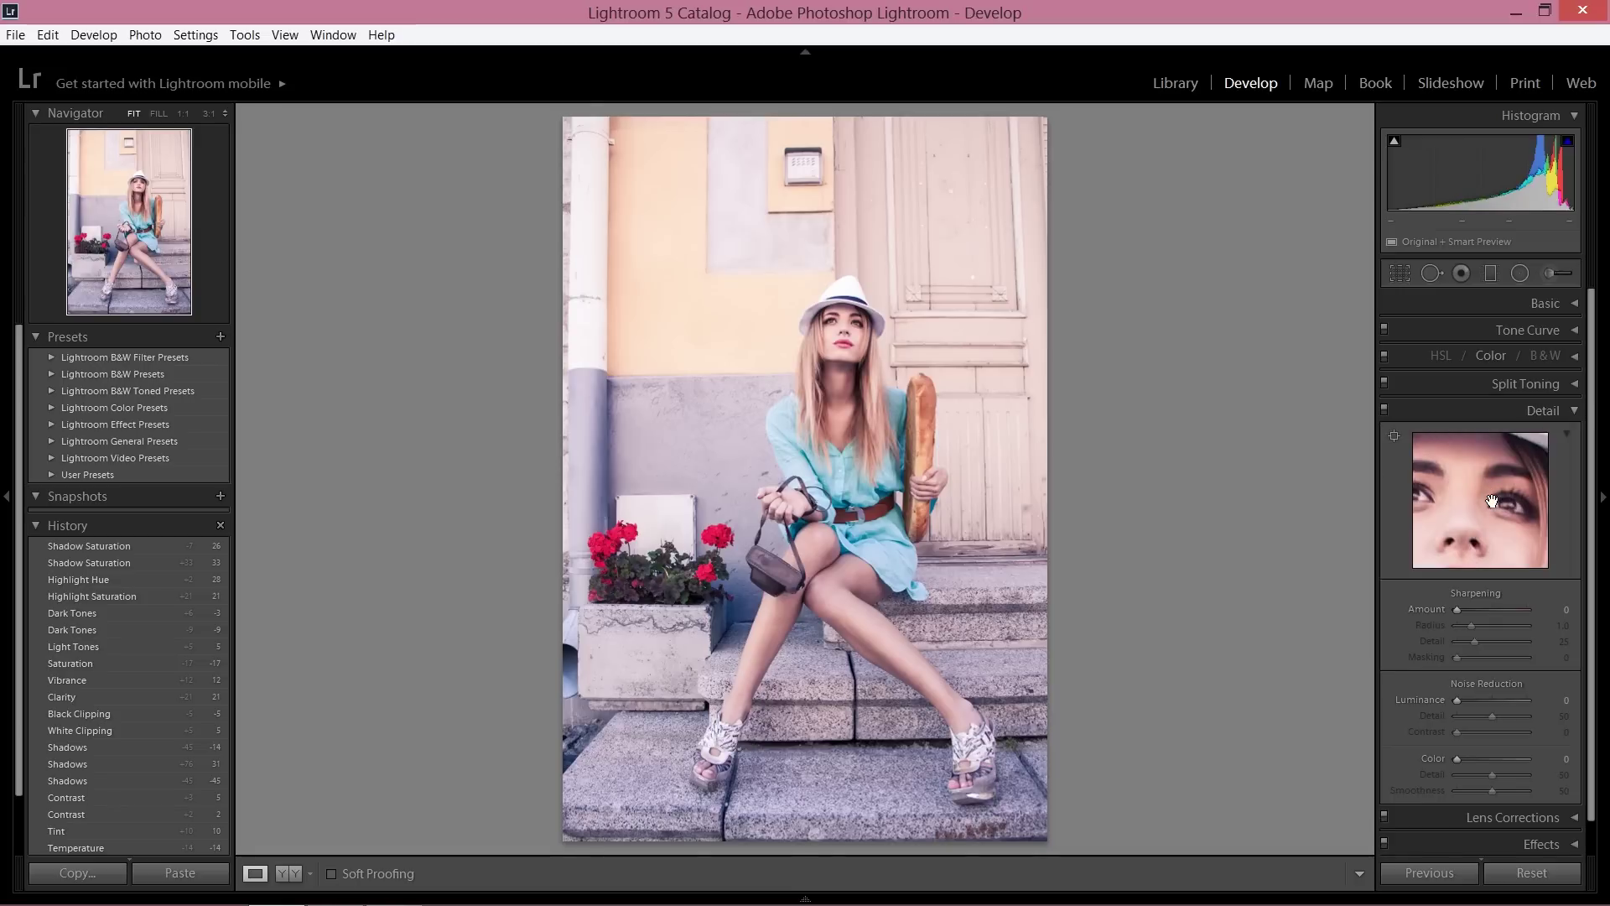
{"action": "left_click", "coordinate": [1484, 610]}
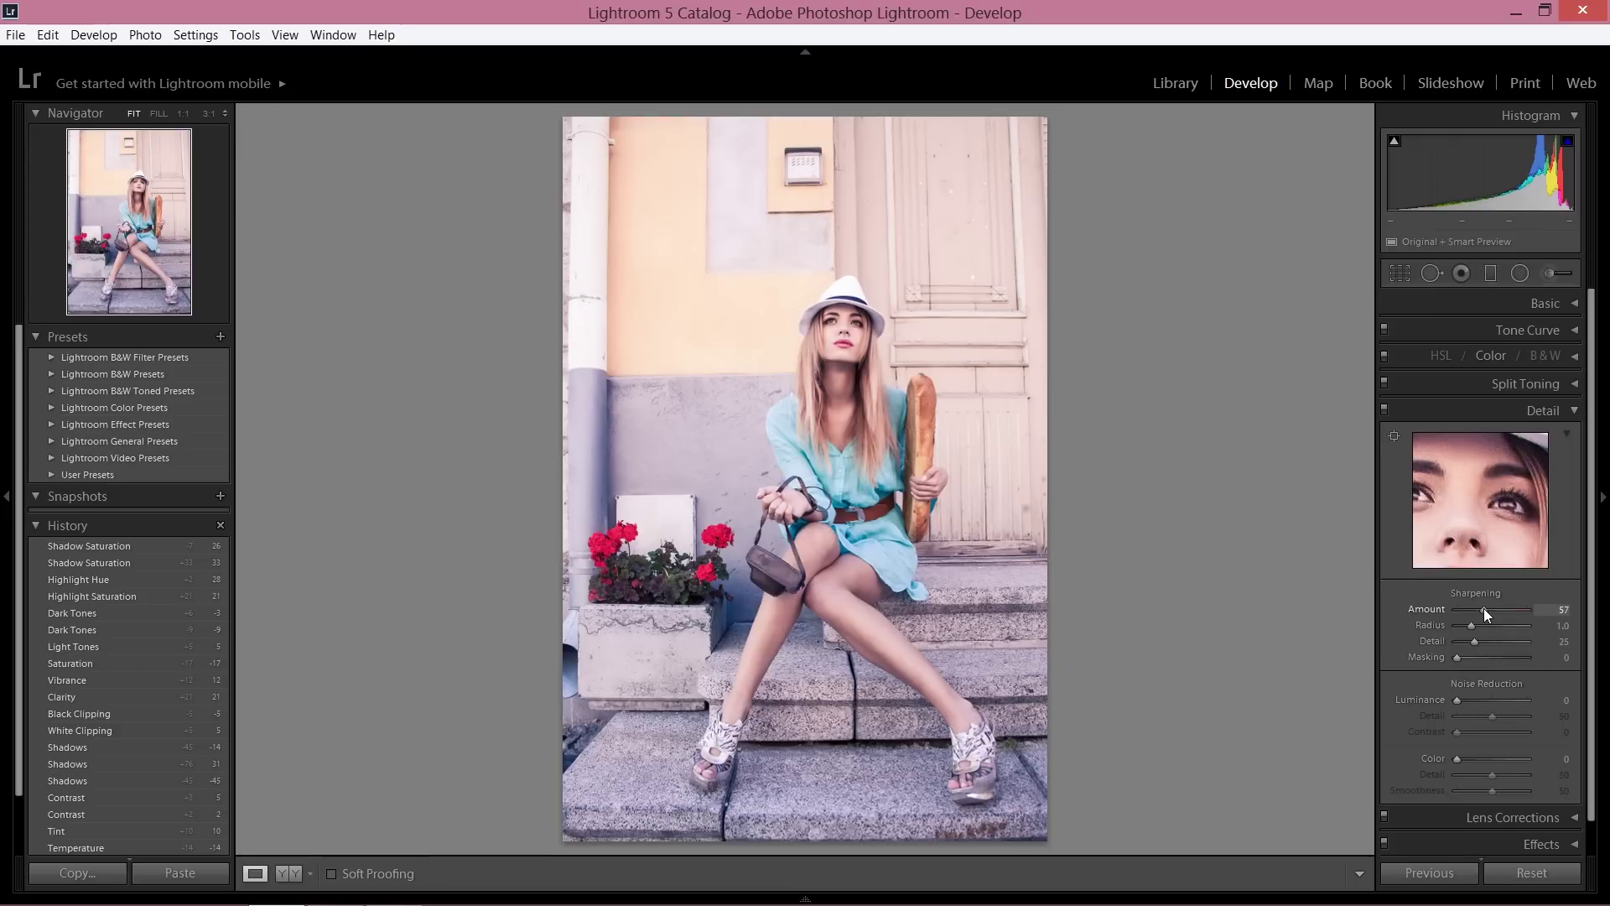
{"action": "left_click_drag", "start_coordinate": [1482, 610], "coordinate": [1487, 612]}
{"action": "left_click_drag", "start_coordinate": [1478, 642], "coordinate": [1483, 641]}
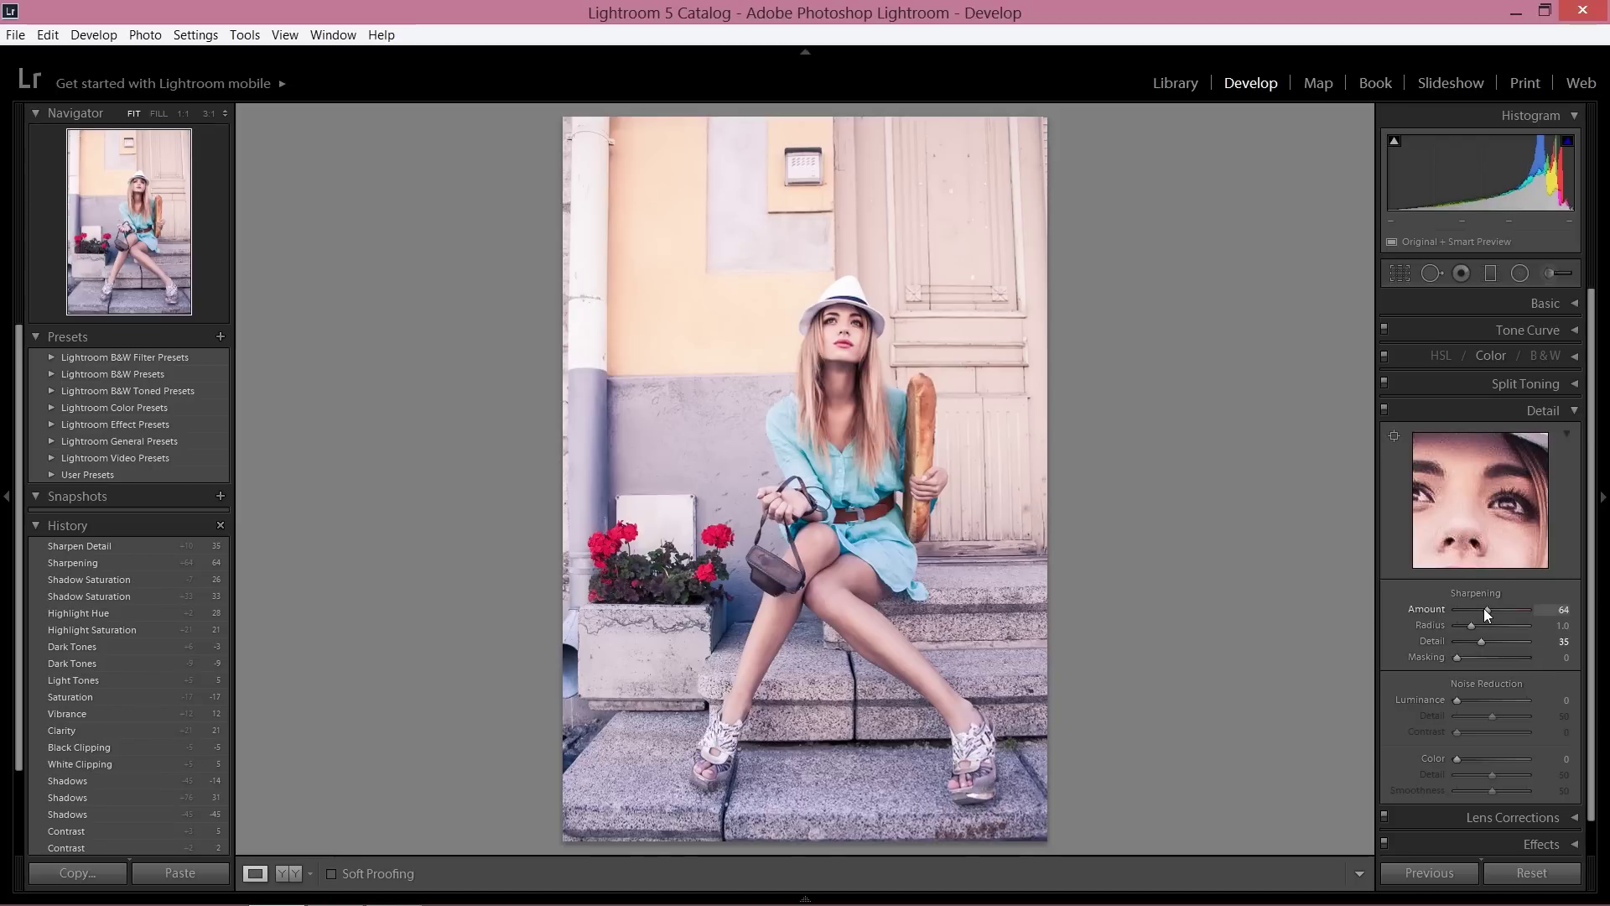
{"action": "left_click", "coordinate": [1483, 700]}
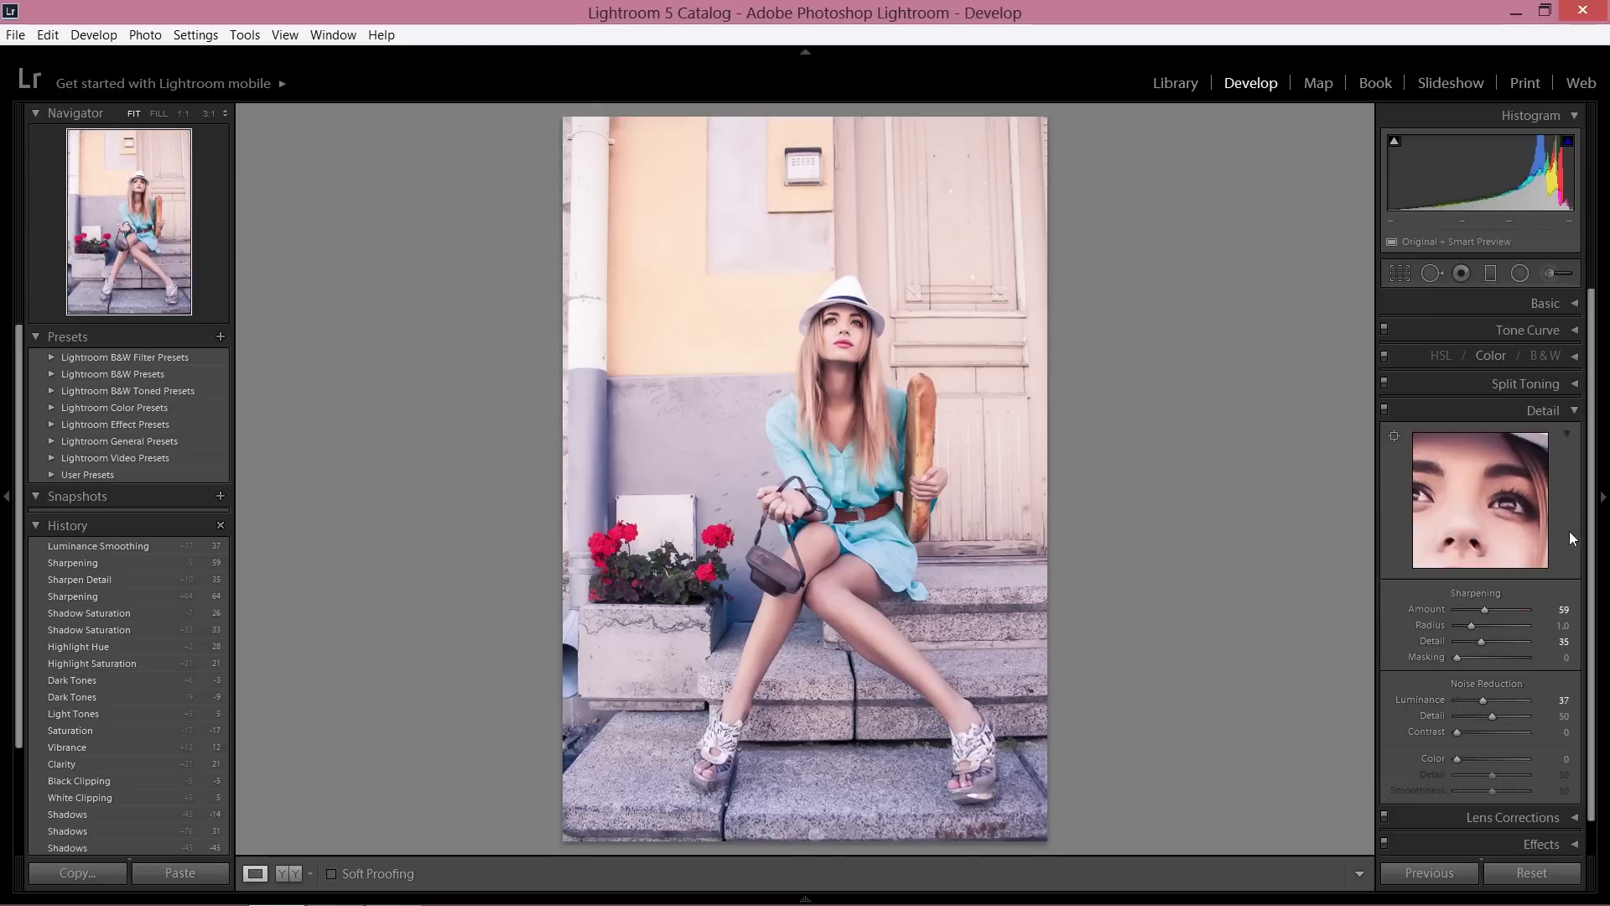
{"action": "left_click", "coordinate": [1574, 410]}
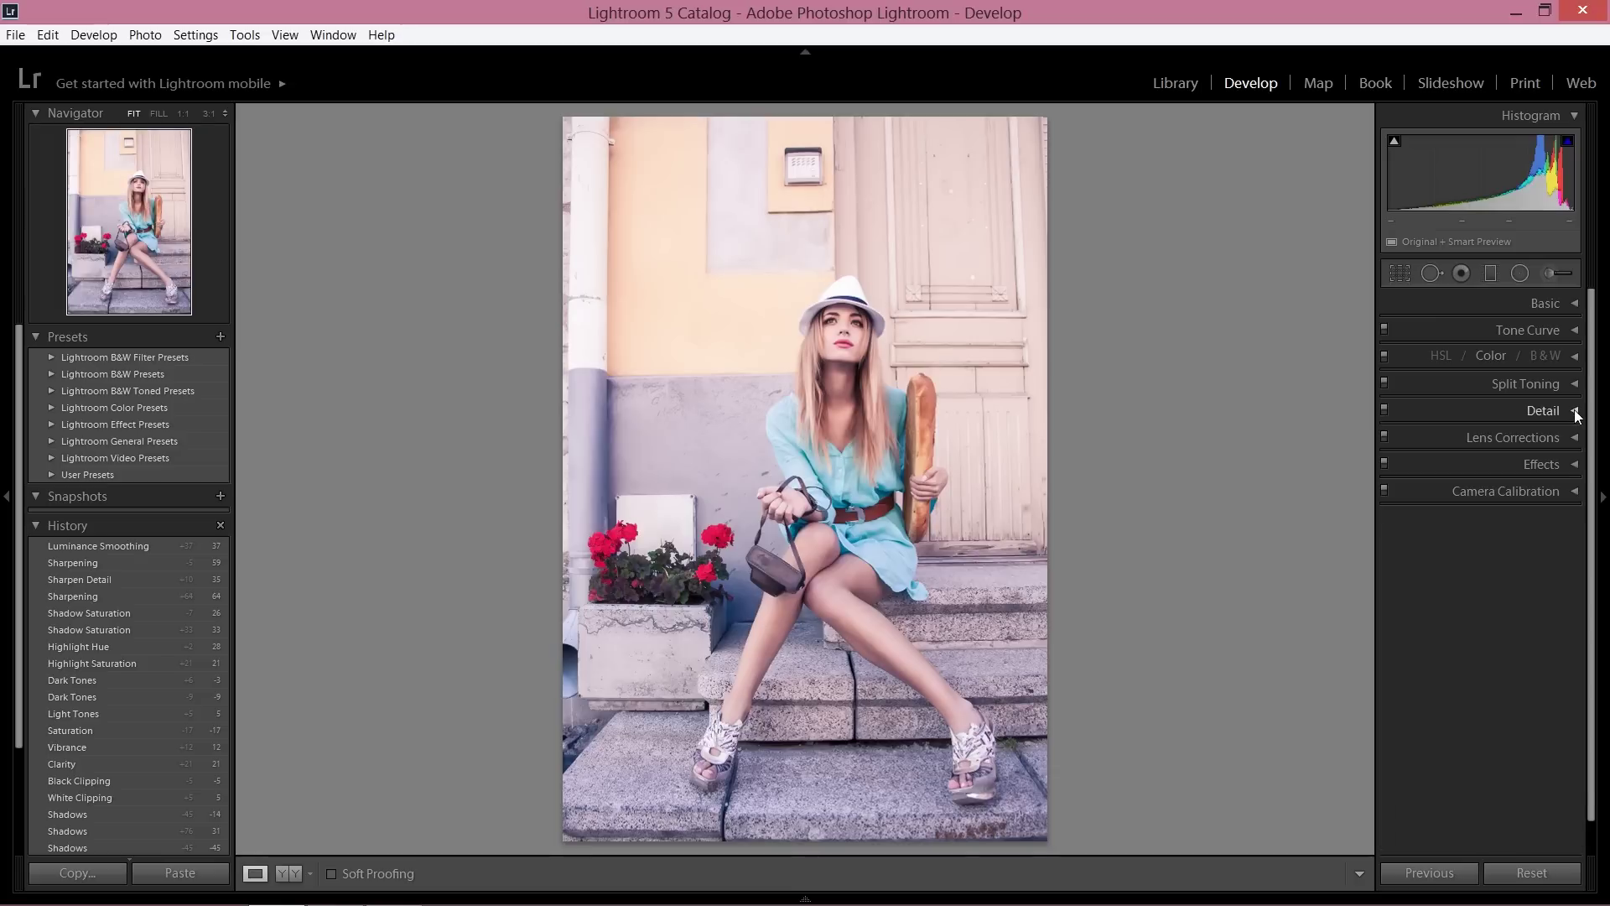
Step: Add a dark post-crop vignette with an Amount of -33 in the Highlight Priority style
{"action": "left_click", "coordinate": [1574, 465]}
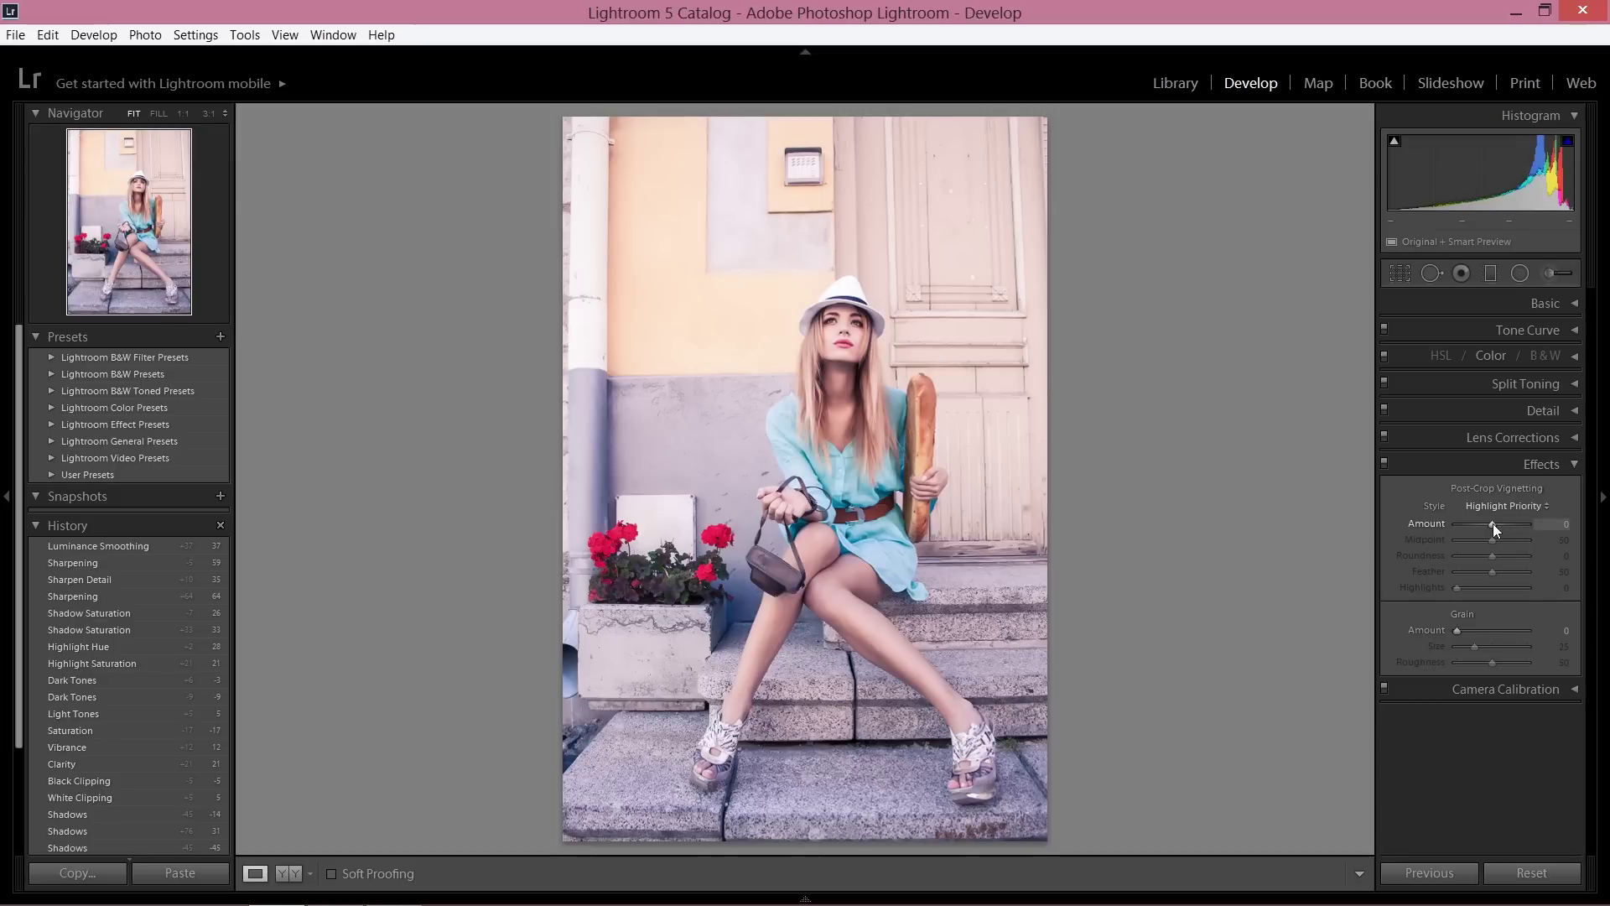
{"action": "left_click_drag", "start_coordinate": [1491, 523], "coordinate": [1481, 525]}
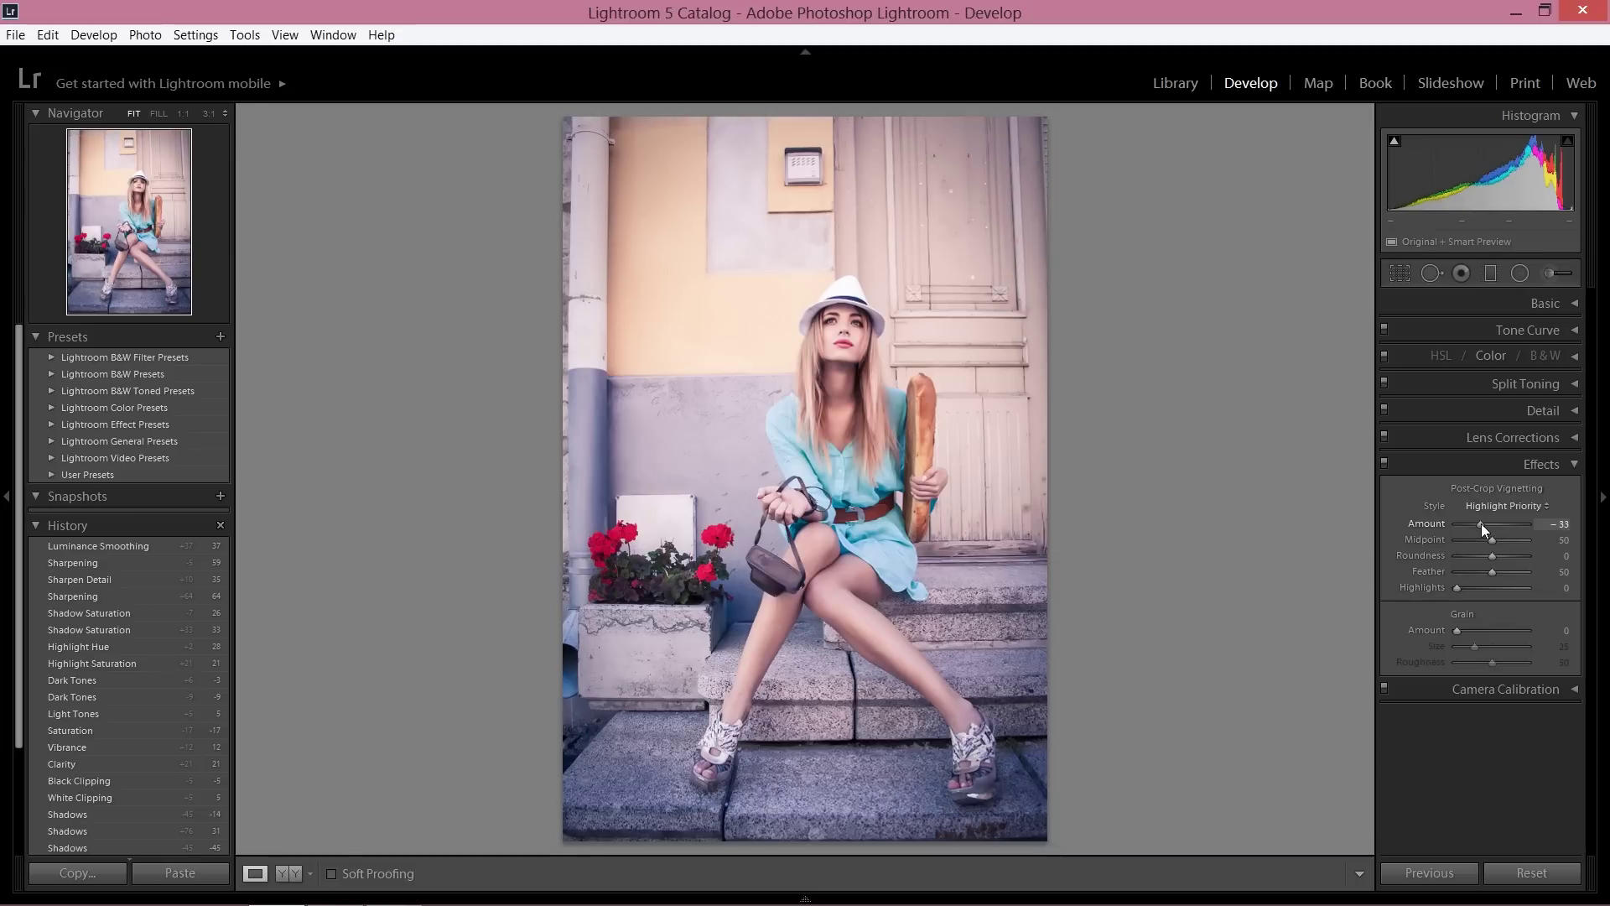
{"action": "left_click_drag", "start_coordinate": [1481, 525], "coordinate": [1479, 524]}
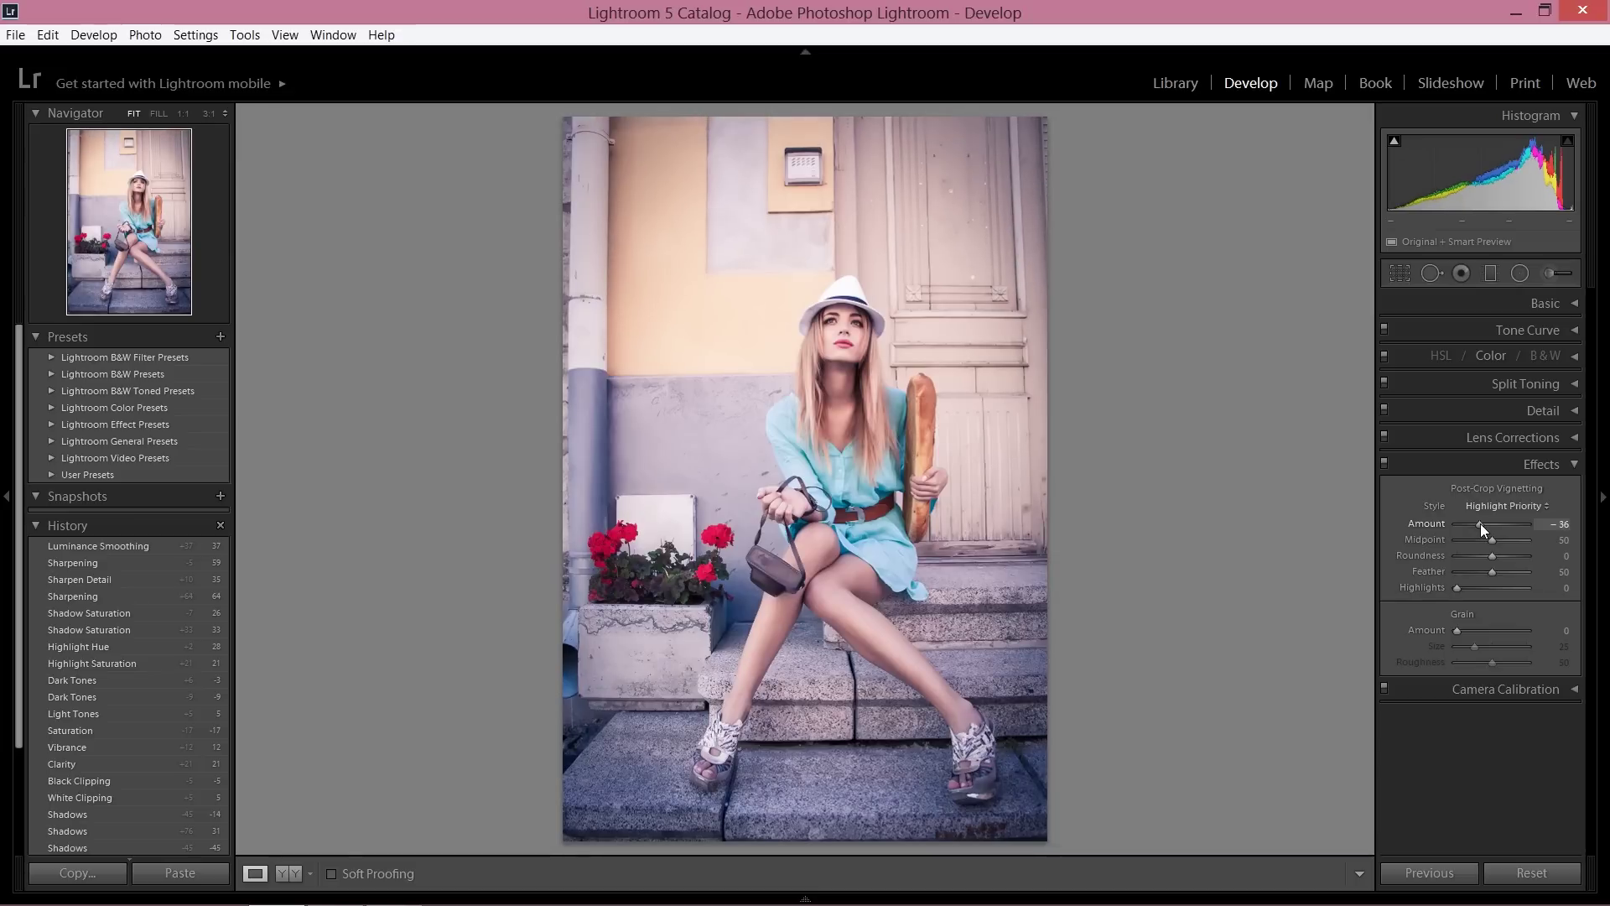
{"action": "scroll", "coordinate": [1482, 523], "scroll_direction": "up", "scroll_amount": 7}
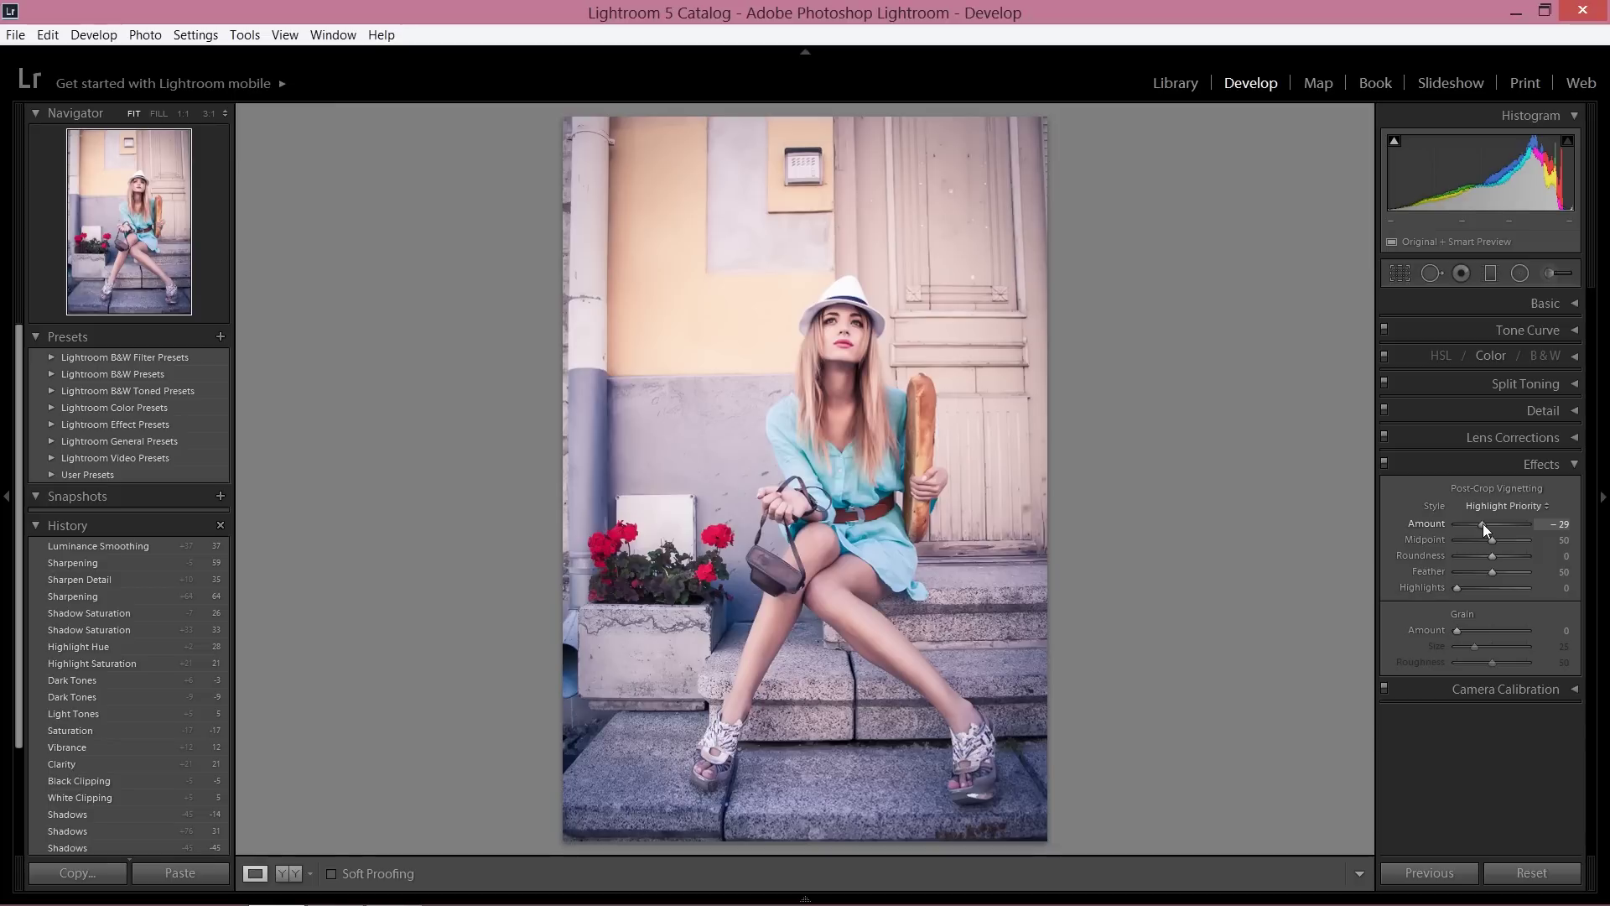
{"action": "scroll", "coordinate": [1481, 523], "scroll_direction": "down", "scroll_amount": 2}
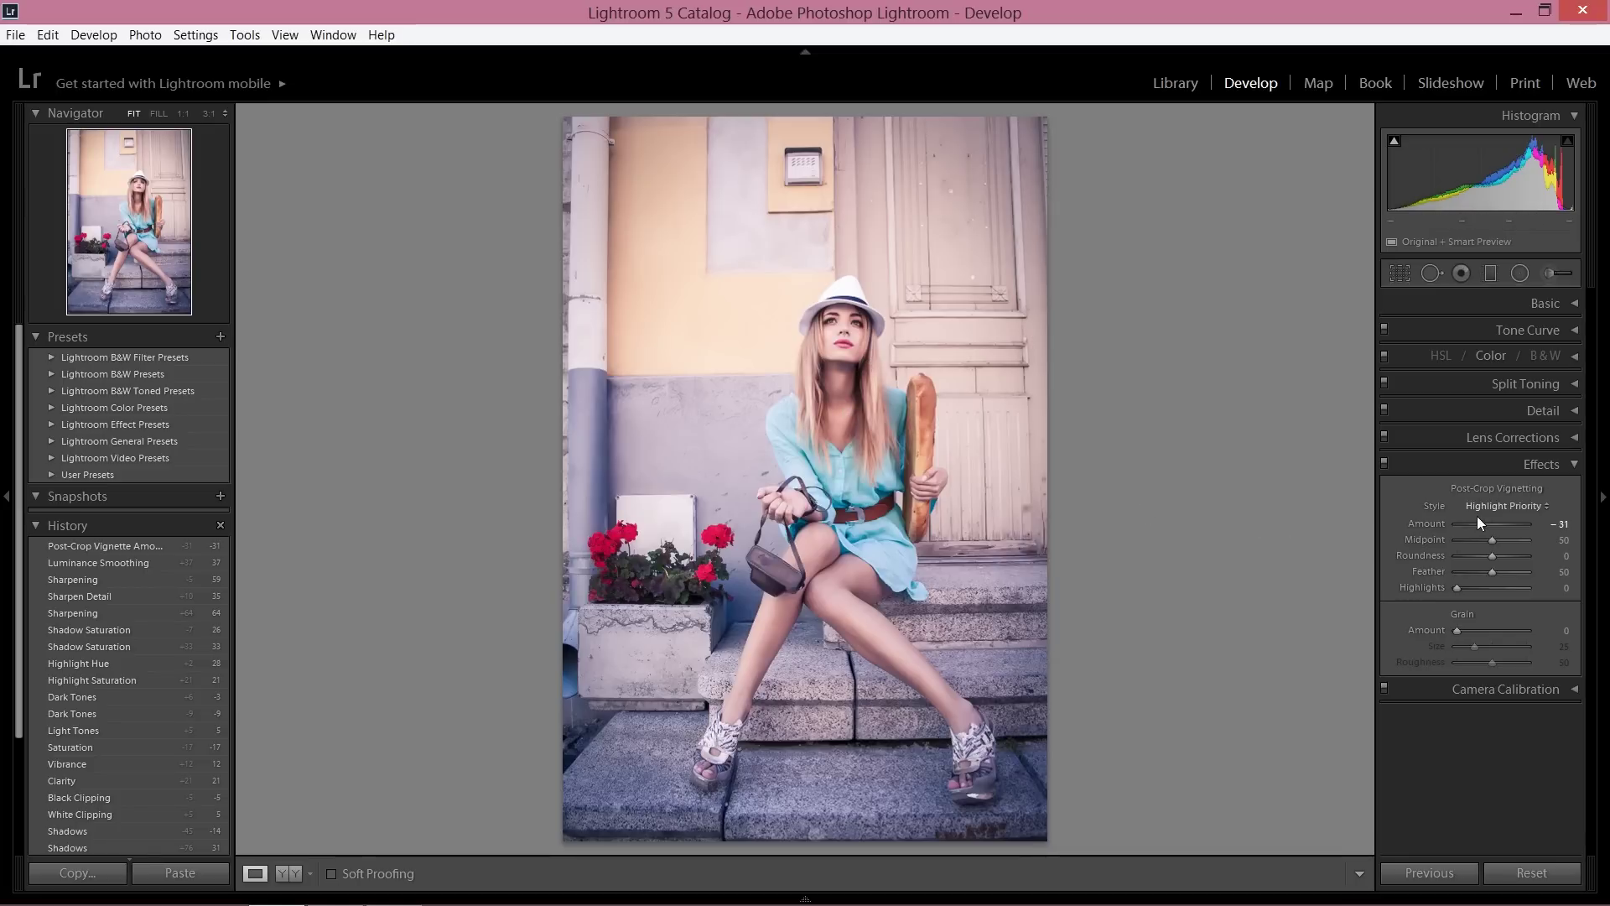
{"action": "scroll", "coordinate": [1477, 520], "scroll_direction": "down", "scroll_amount": 8}
{"action": "left_click_drag", "start_coordinate": [1478, 525], "coordinate": [1481, 525]}
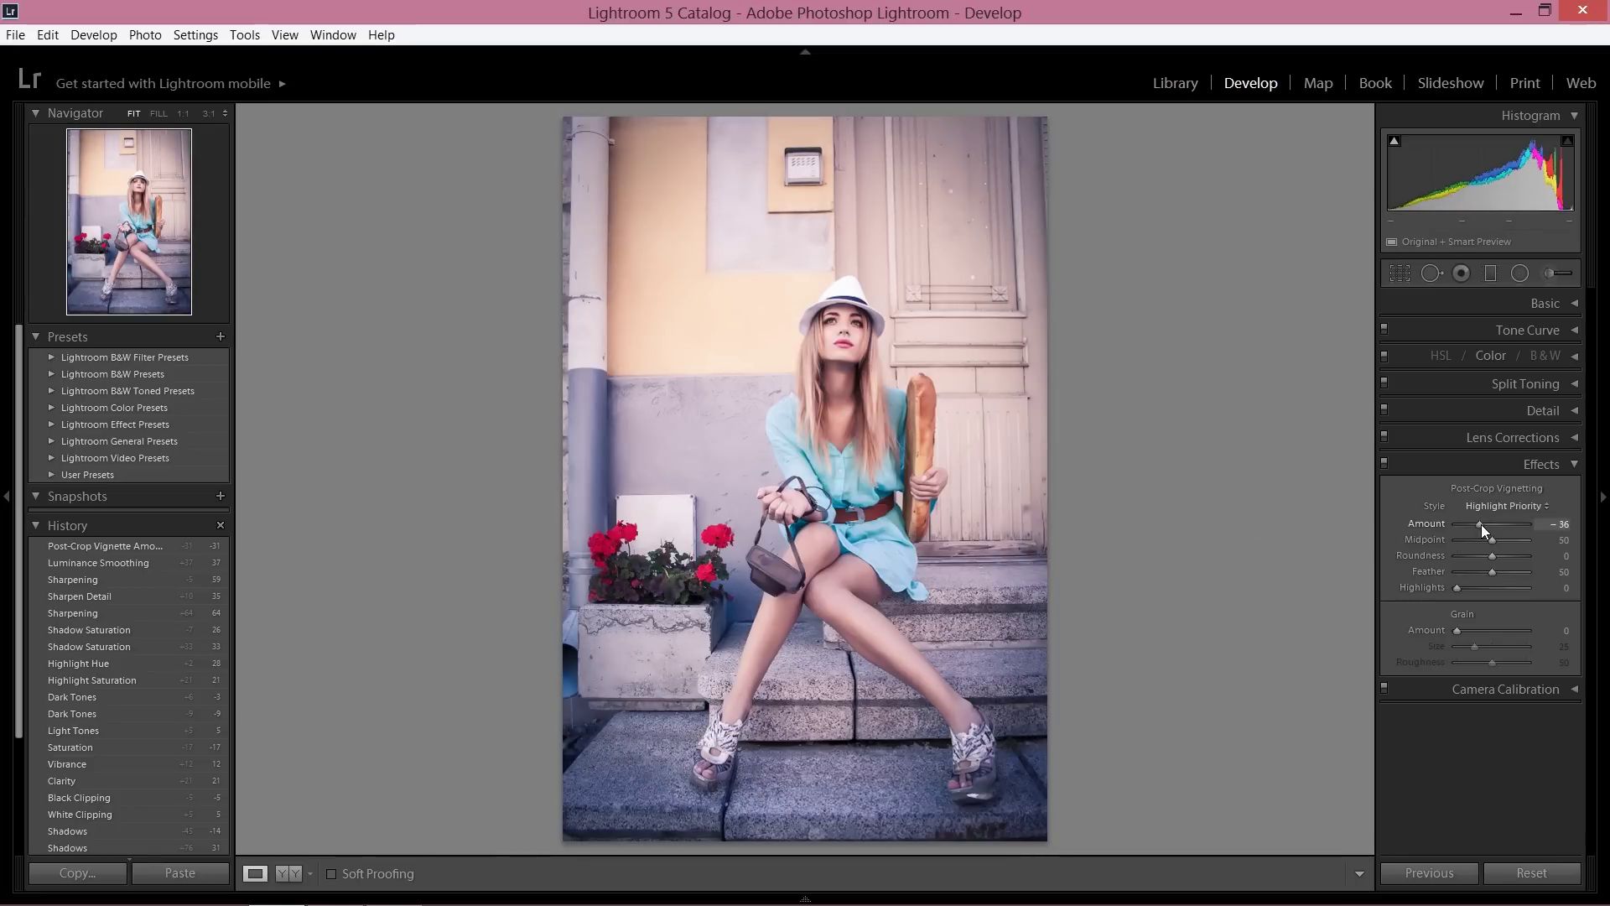
{"action": "scroll", "coordinate": [1482, 525], "scroll_direction": "up", "scroll_amount": 2}
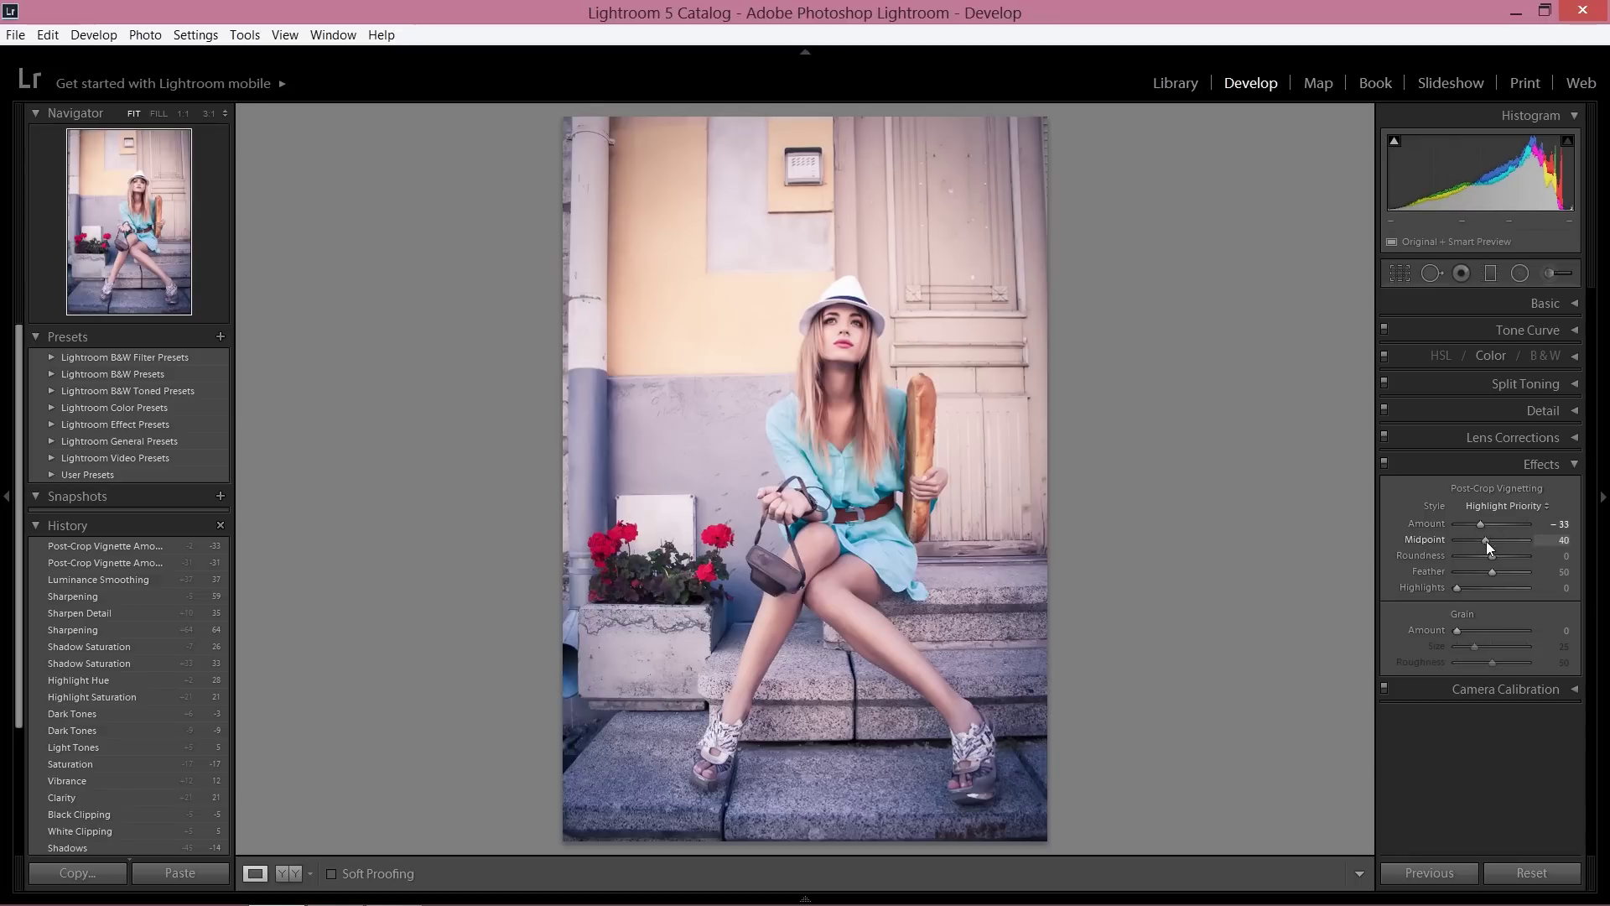
Step: Shape the vignette with Midpoint 37, Roundness +83 and Feather 85, and close the effects settings
{"action": "mouse_move", "coordinate": [1486, 541]}
{"action": "left_mouse_down"}
{"action": "mouse_move", "coordinate": [1466, 545]}
{"action": "mouse_move", "coordinate": [1483, 543]}
{"action": "left_mouse_up"}
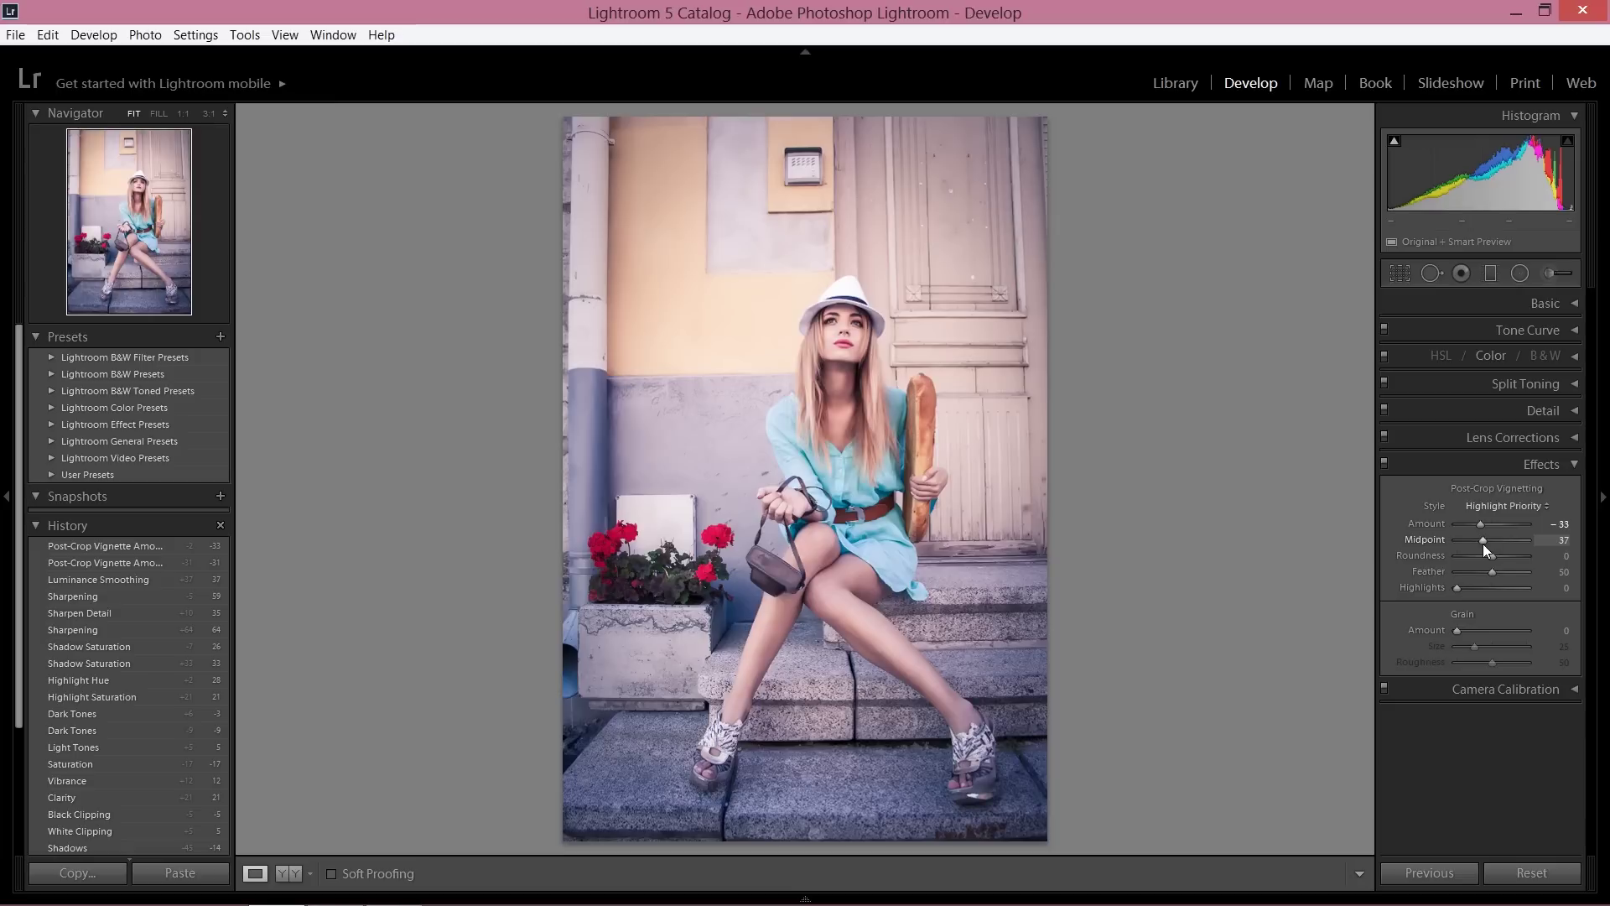
{"action": "left_click_drag", "start_coordinate": [1483, 543], "coordinate": [1483, 543]}
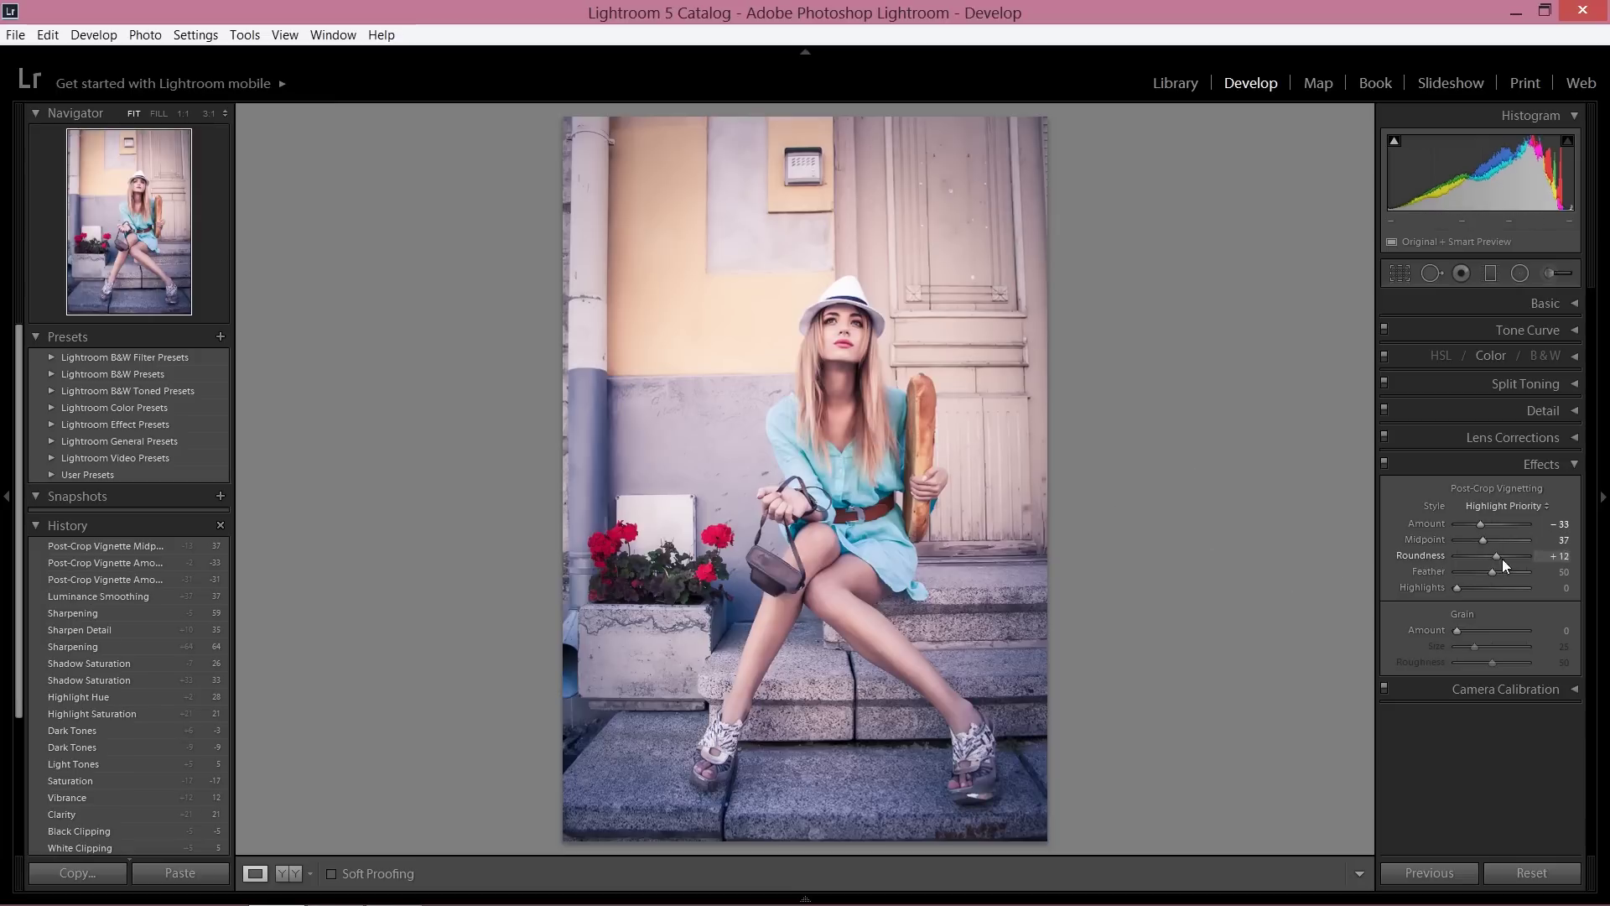
{"action": "mouse_move", "coordinate": [1502, 558]}
{"action": "left_mouse_down"}
{"action": "mouse_move", "coordinate": [1528, 560]}
{"action": "mouse_move", "coordinate": [1493, 571]}
{"action": "mouse_move", "coordinate": [1527, 570]}
{"action": "mouse_move", "coordinate": [1472, 576]}
{"action": "mouse_move", "coordinate": [1517, 576]}
{"action": "left_mouse_up"}
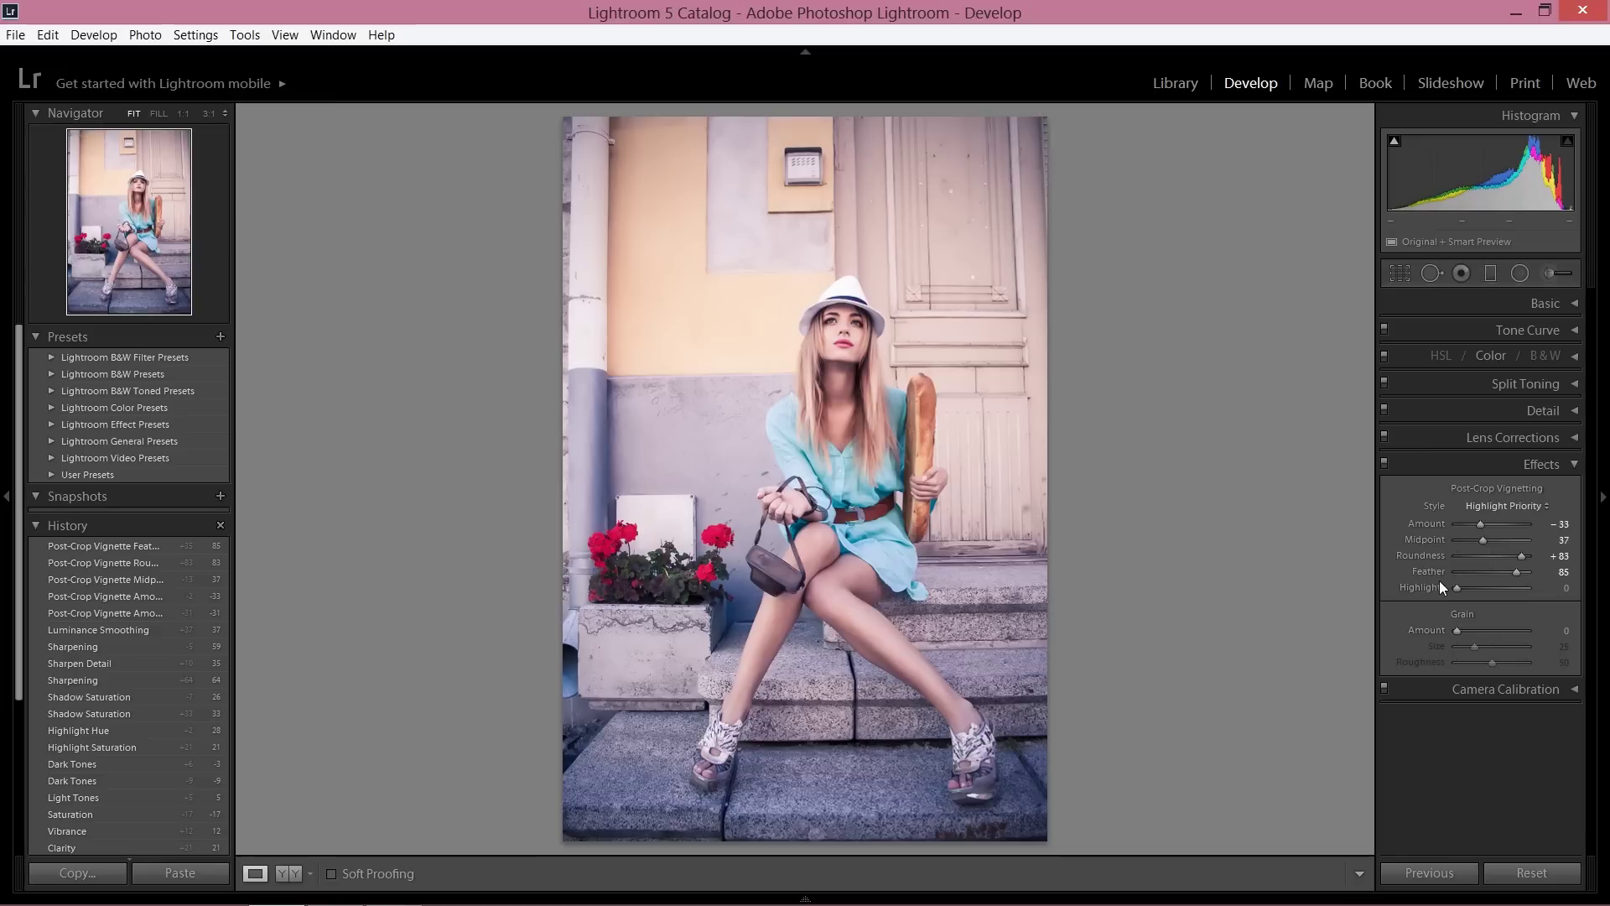
{"action": "left_click", "coordinate": [1568, 465]}
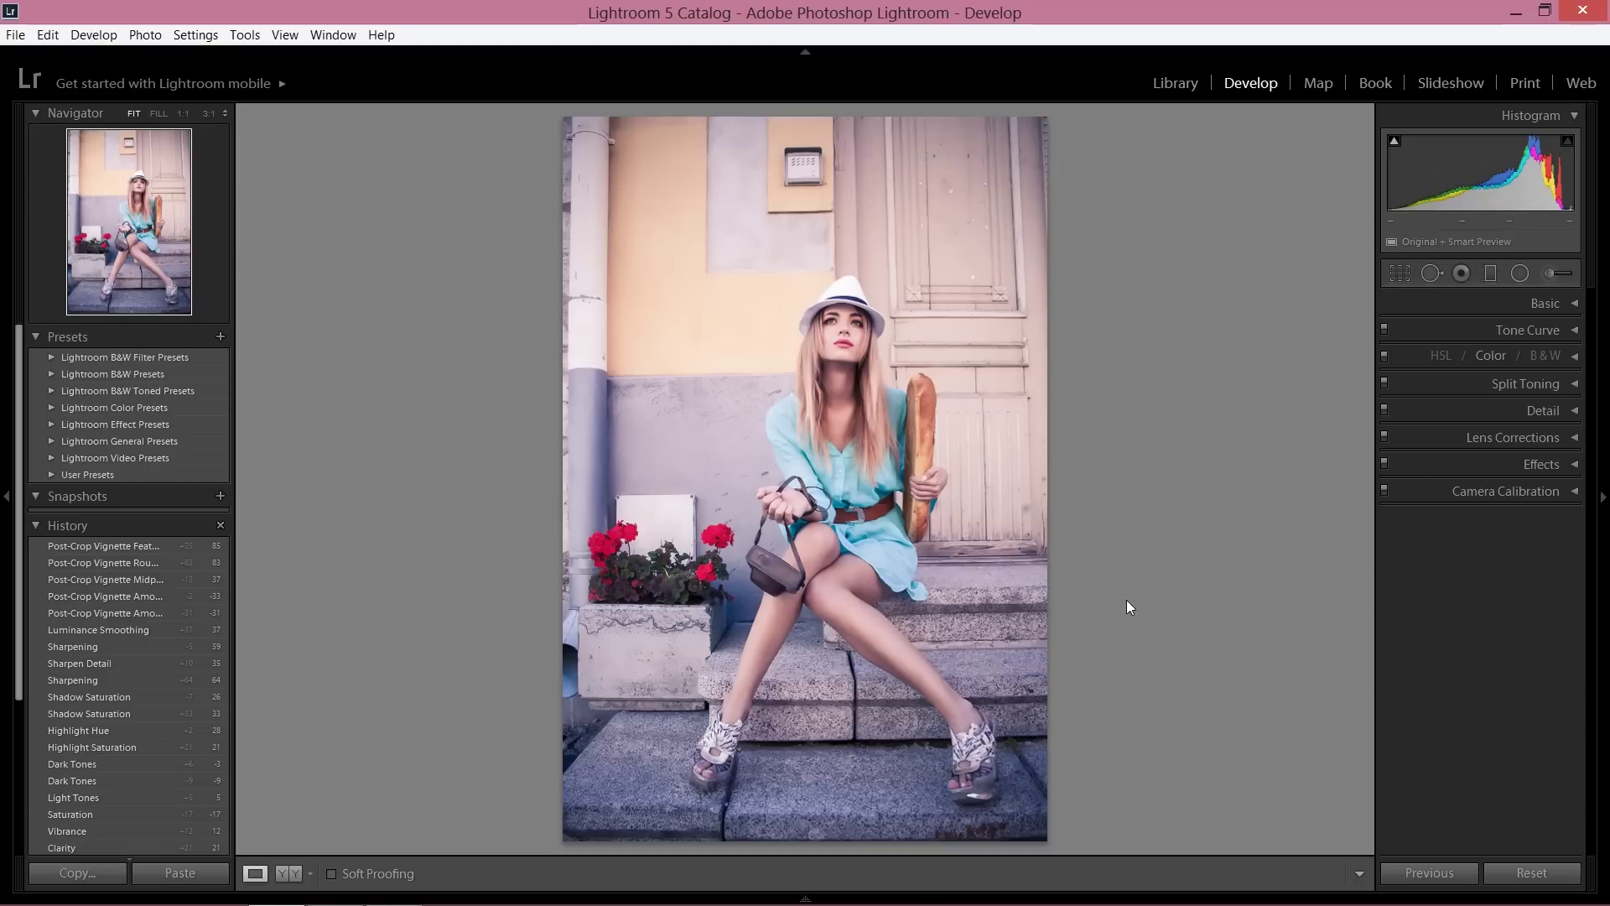
Step: Start the Adjustment Brush with Exposure 0.38, Shadows 0 and Clarity 26
{"action": "key", "text": "z"}
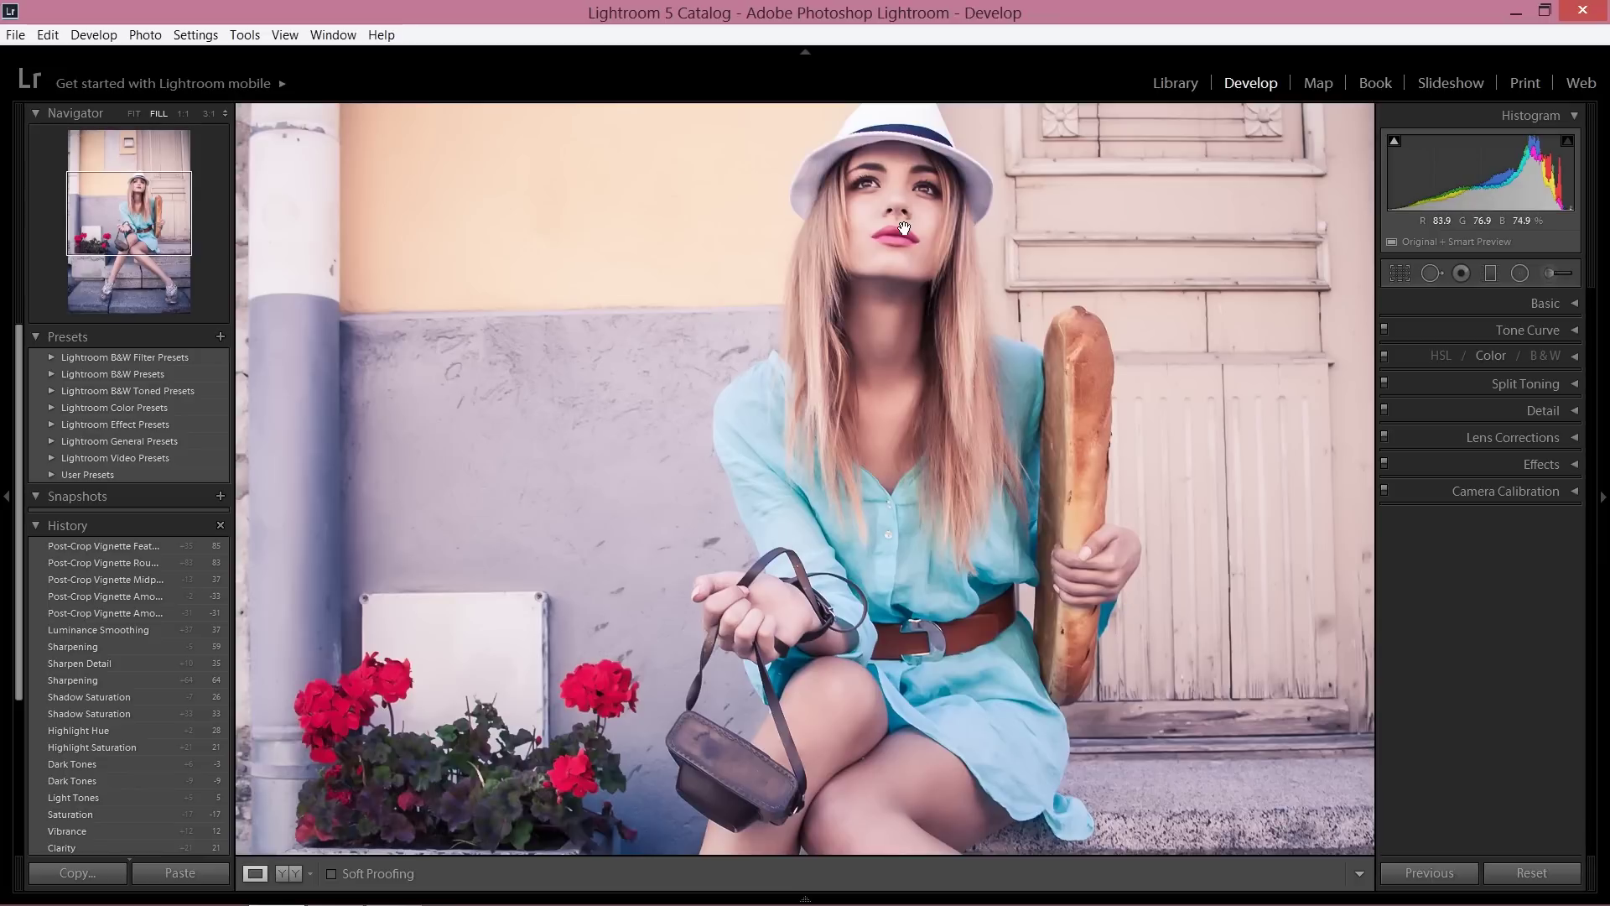
{"action": "left_click", "coordinate": [1551, 274]}
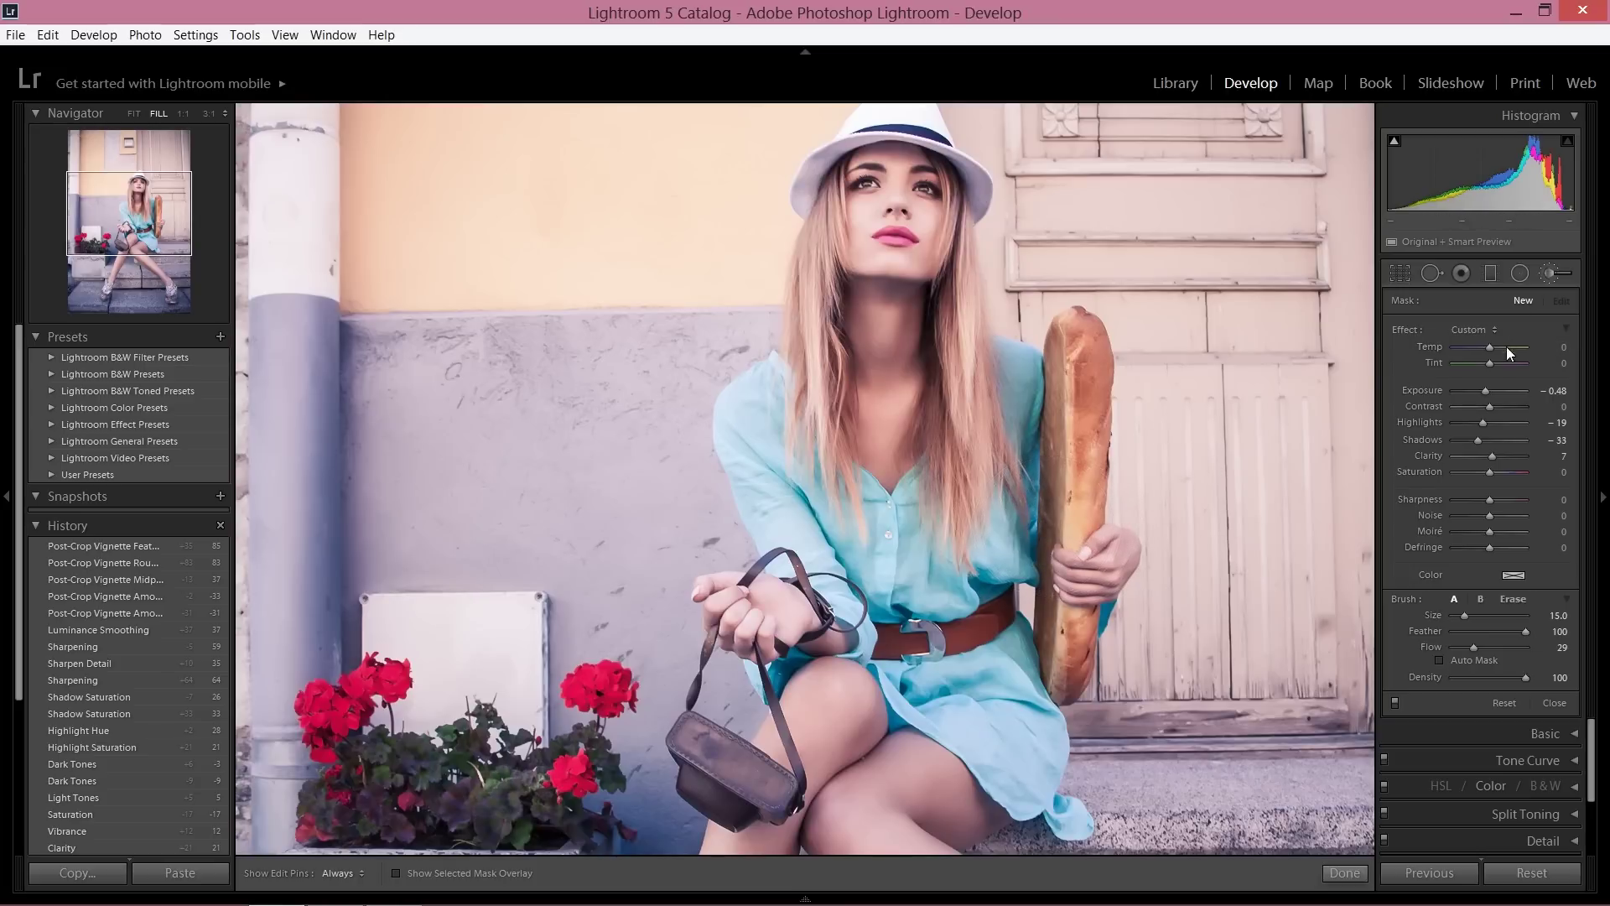
{"action": "left_click_drag", "start_coordinate": [1486, 389], "coordinate": [1487, 391]}
{"action": "left_click_drag", "start_coordinate": [1497, 391], "coordinate": [1493, 391]}
{"action": "left_click_drag", "start_coordinate": [1482, 438], "coordinate": [1496, 457]}
{"action": "left_click_drag", "start_coordinate": [1497, 456], "coordinate": [1495, 455]}
Step: Brush over both of the woman's eyes, reducing the adjustment amount to Exposure 0.17, Highlights -9 and Clarity 12
{"action": "left_click", "coordinate": [139, 195]}
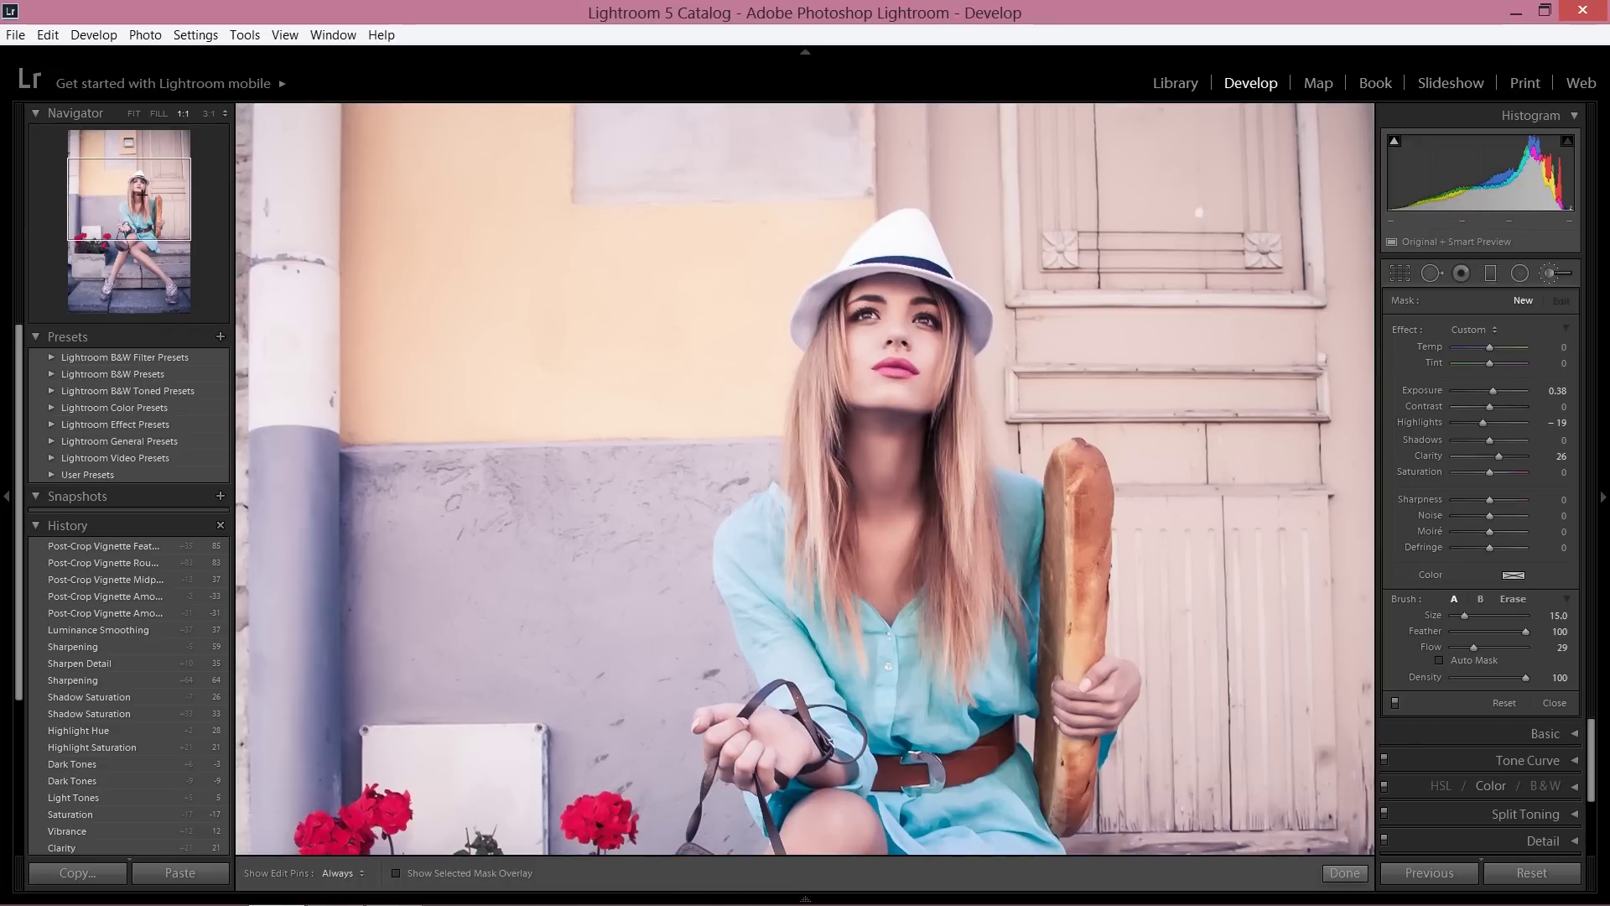
{"action": "left_click_drag", "start_coordinate": [141, 194], "coordinate": [139, 181]}
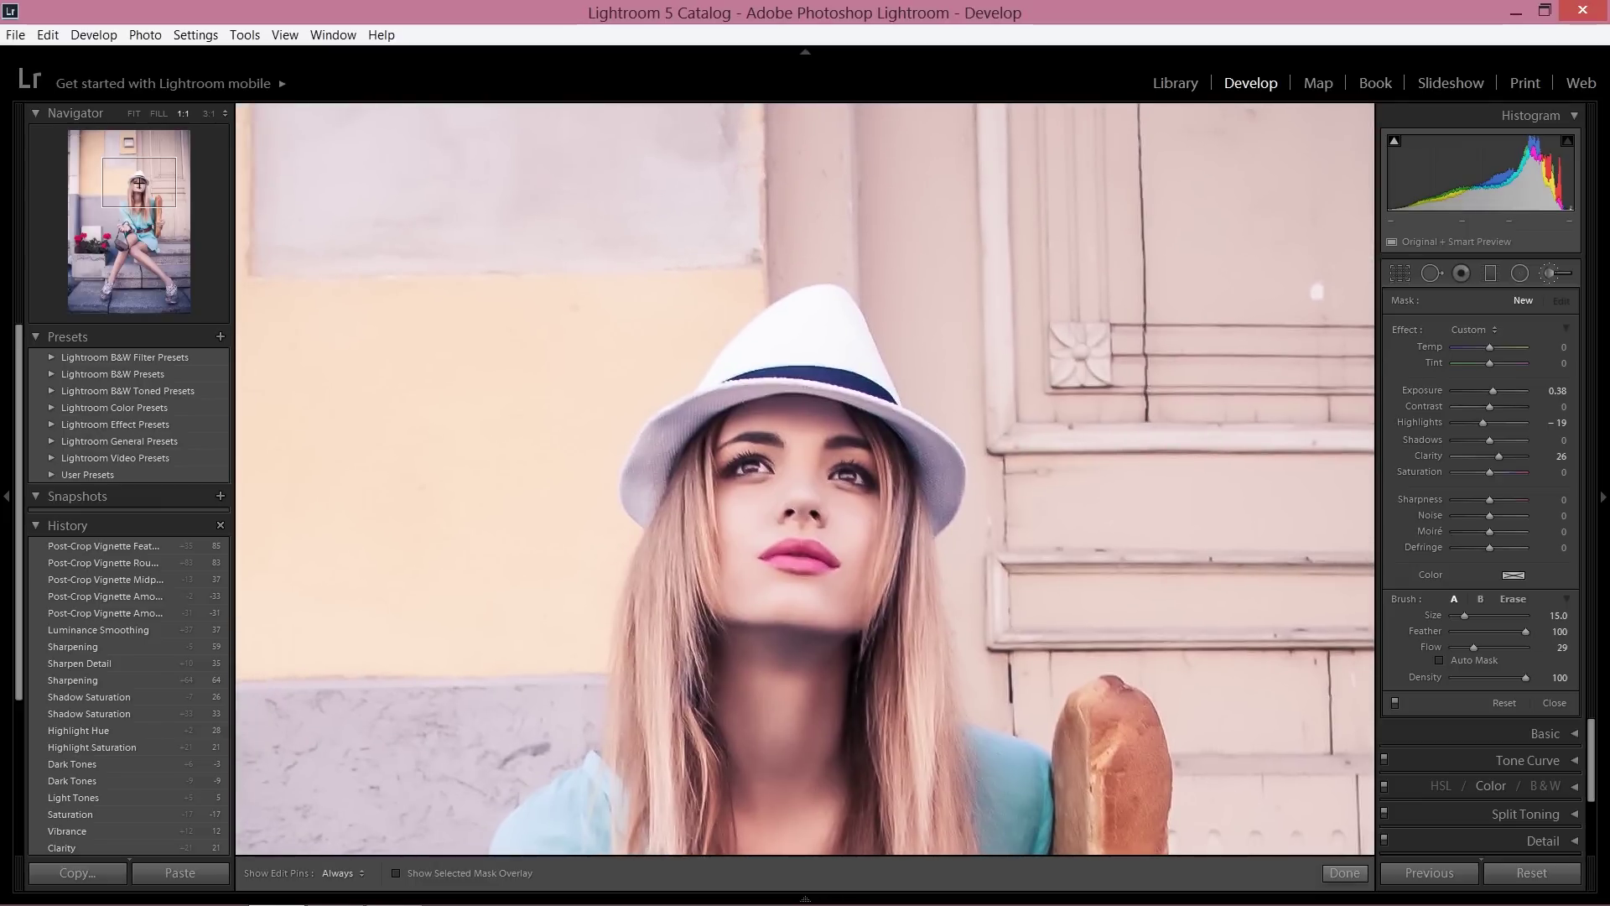
{"action": "key", "text": "ctrl+="}
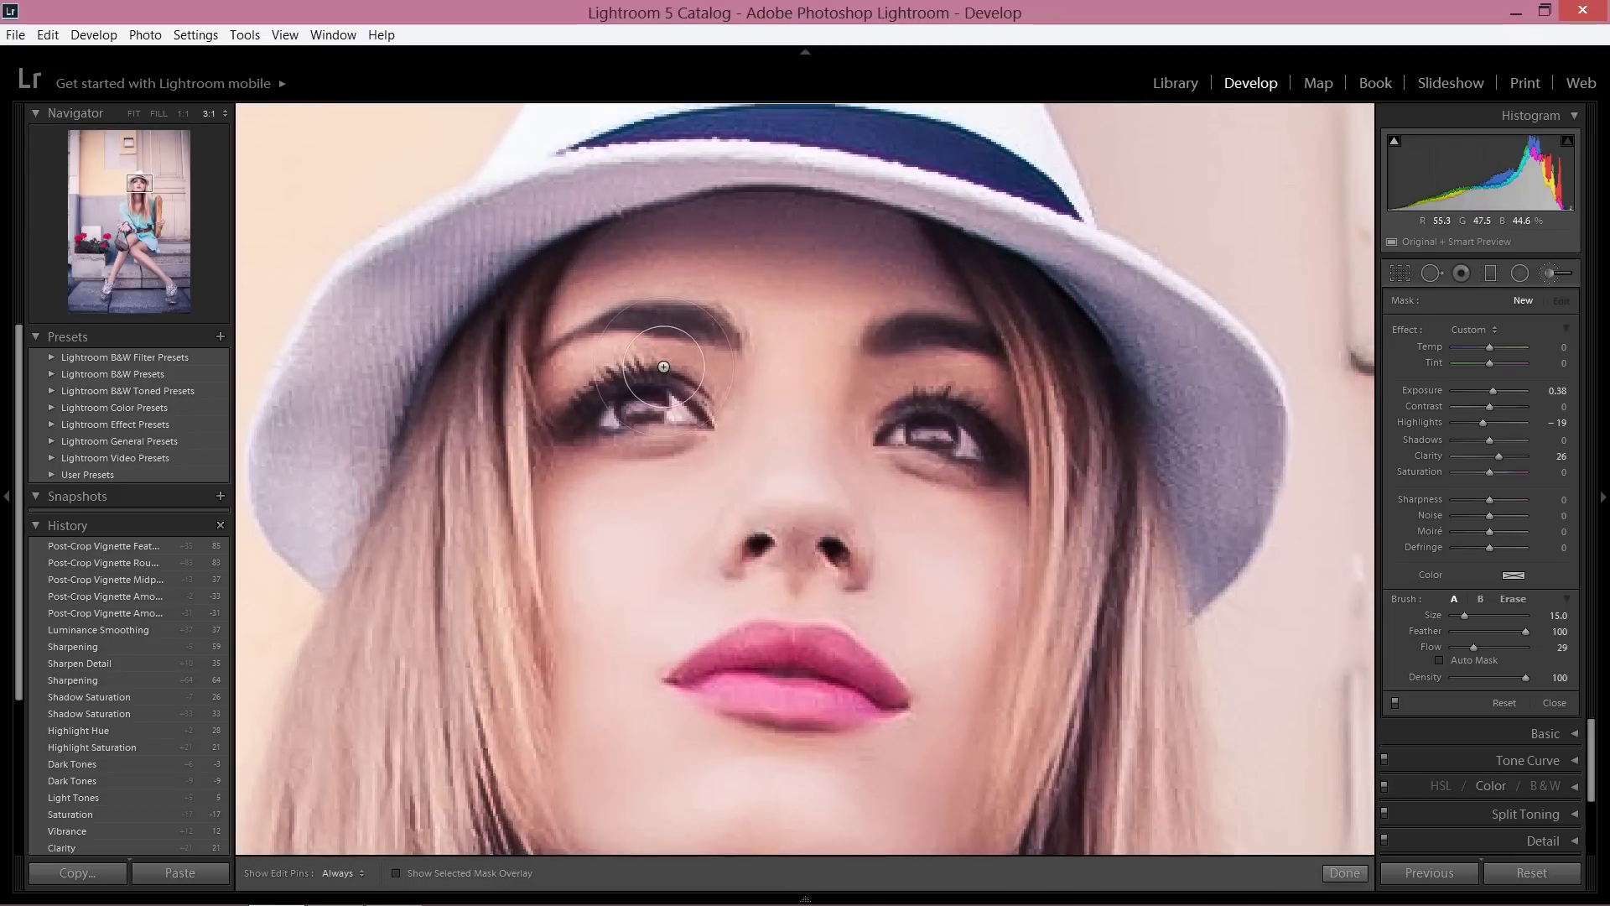
{"action": "mouse_move", "coordinate": [648, 406]}
{"action": "left_mouse_down"}
{"action": "mouse_move", "coordinate": [666, 394]}
{"action": "mouse_move", "coordinate": [615, 410]}
{"action": "left_mouse_up"}
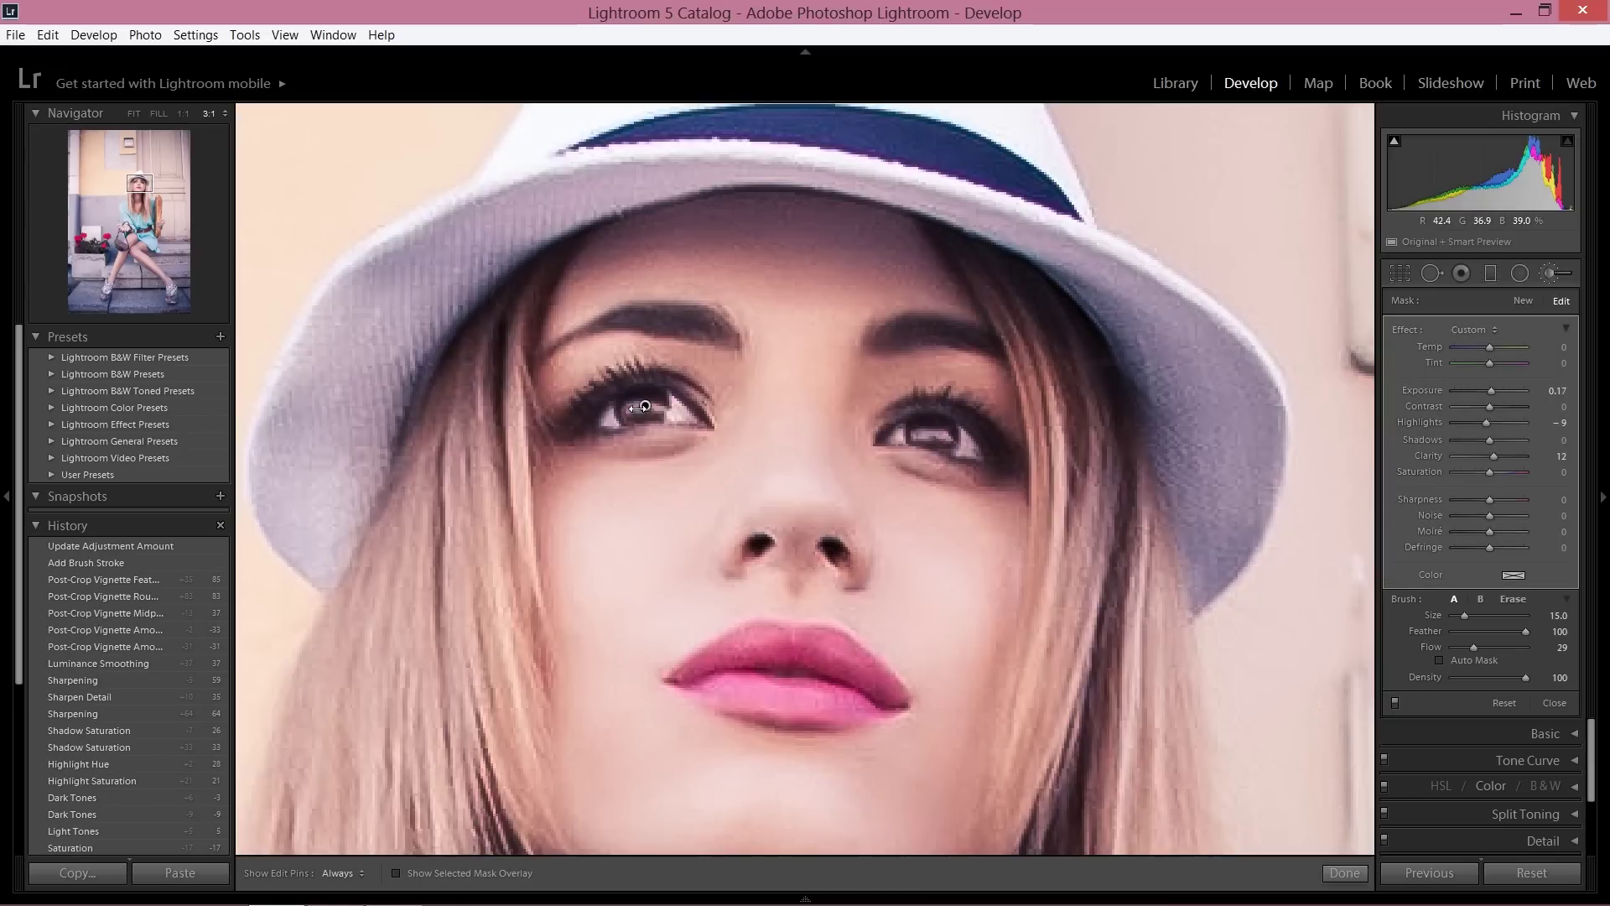
{"action": "key", "text": "h"}
{"action": "left_click_drag", "start_coordinate": [926, 434], "coordinate": [952, 441]}
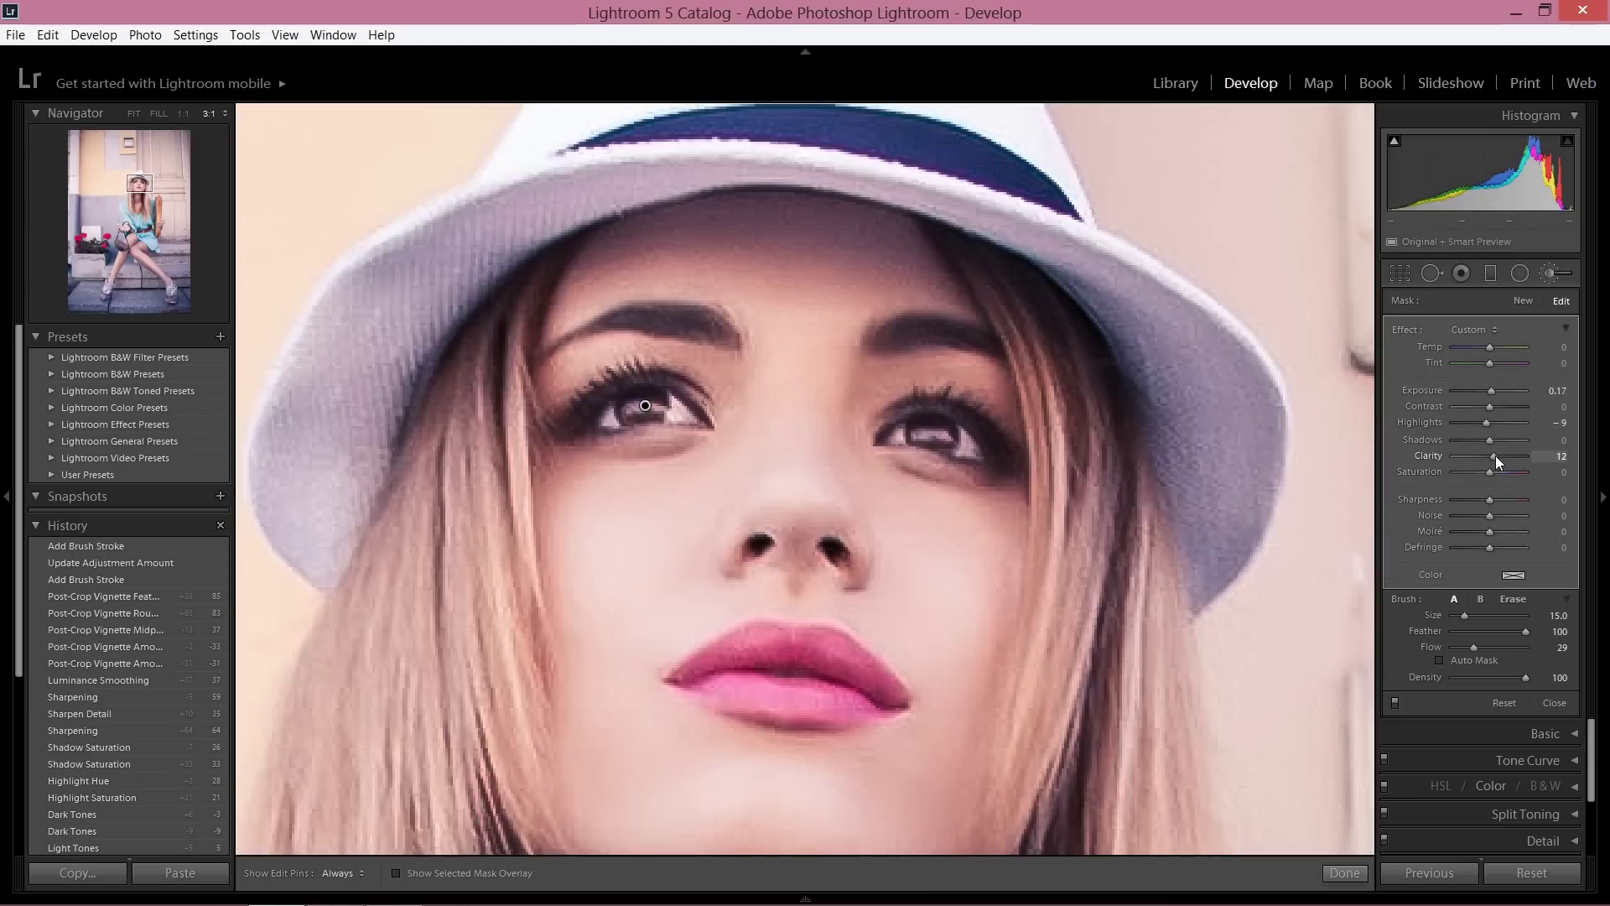
Step: Raise the eye adjustment to Clarity 19 and Exposure 0.95, and add more brush strokes over the eyes
{"action": "left_click", "coordinate": [1494, 450]}
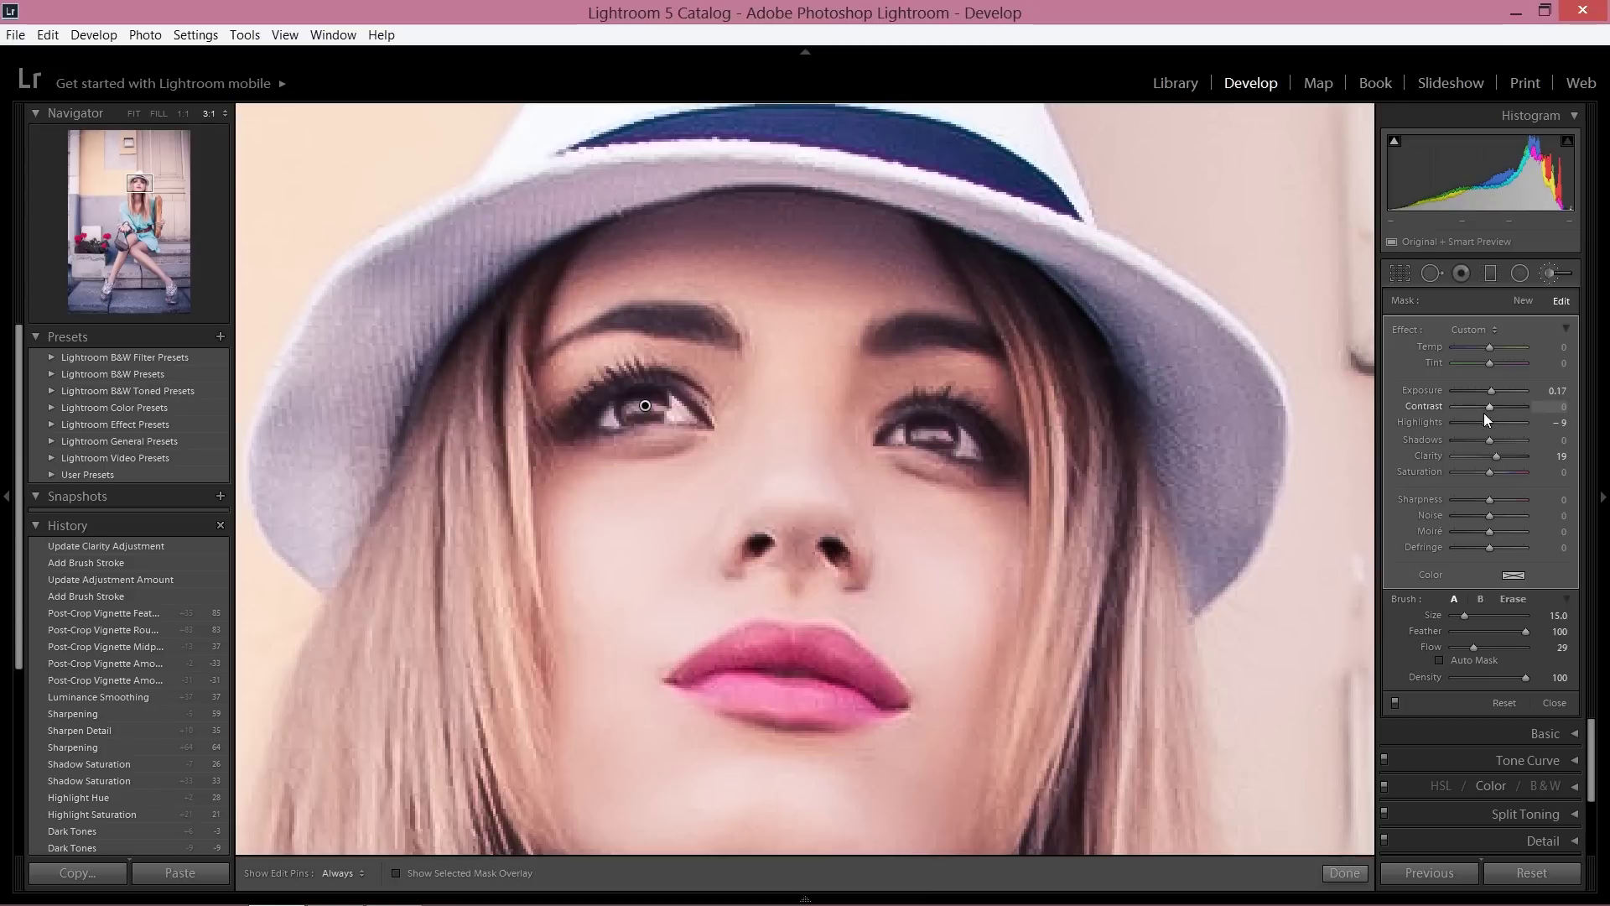
{"action": "left_click_drag", "start_coordinate": [1491, 394], "coordinate": [1497, 393]}
{"action": "mouse_move", "coordinate": [933, 423]}
{"action": "left_mouse_down"}
{"action": "mouse_move", "coordinate": [977, 451]}
{"action": "mouse_move", "coordinate": [1072, 445]}
{"action": "left_mouse_up"}
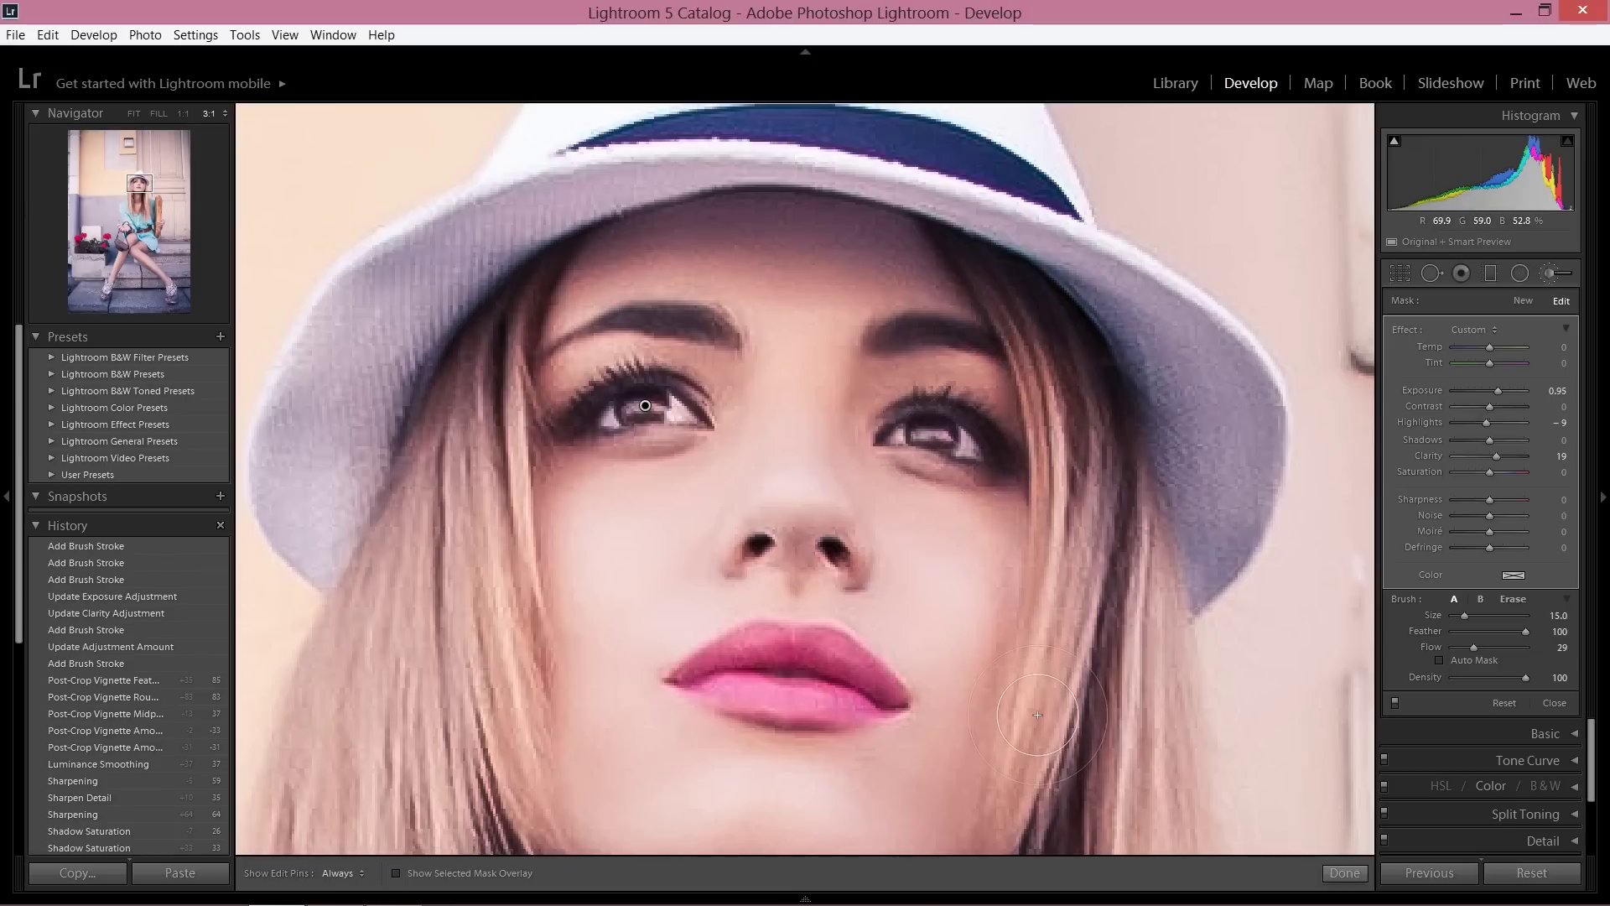
{"action": "key", "text": "ctrl+minus"}
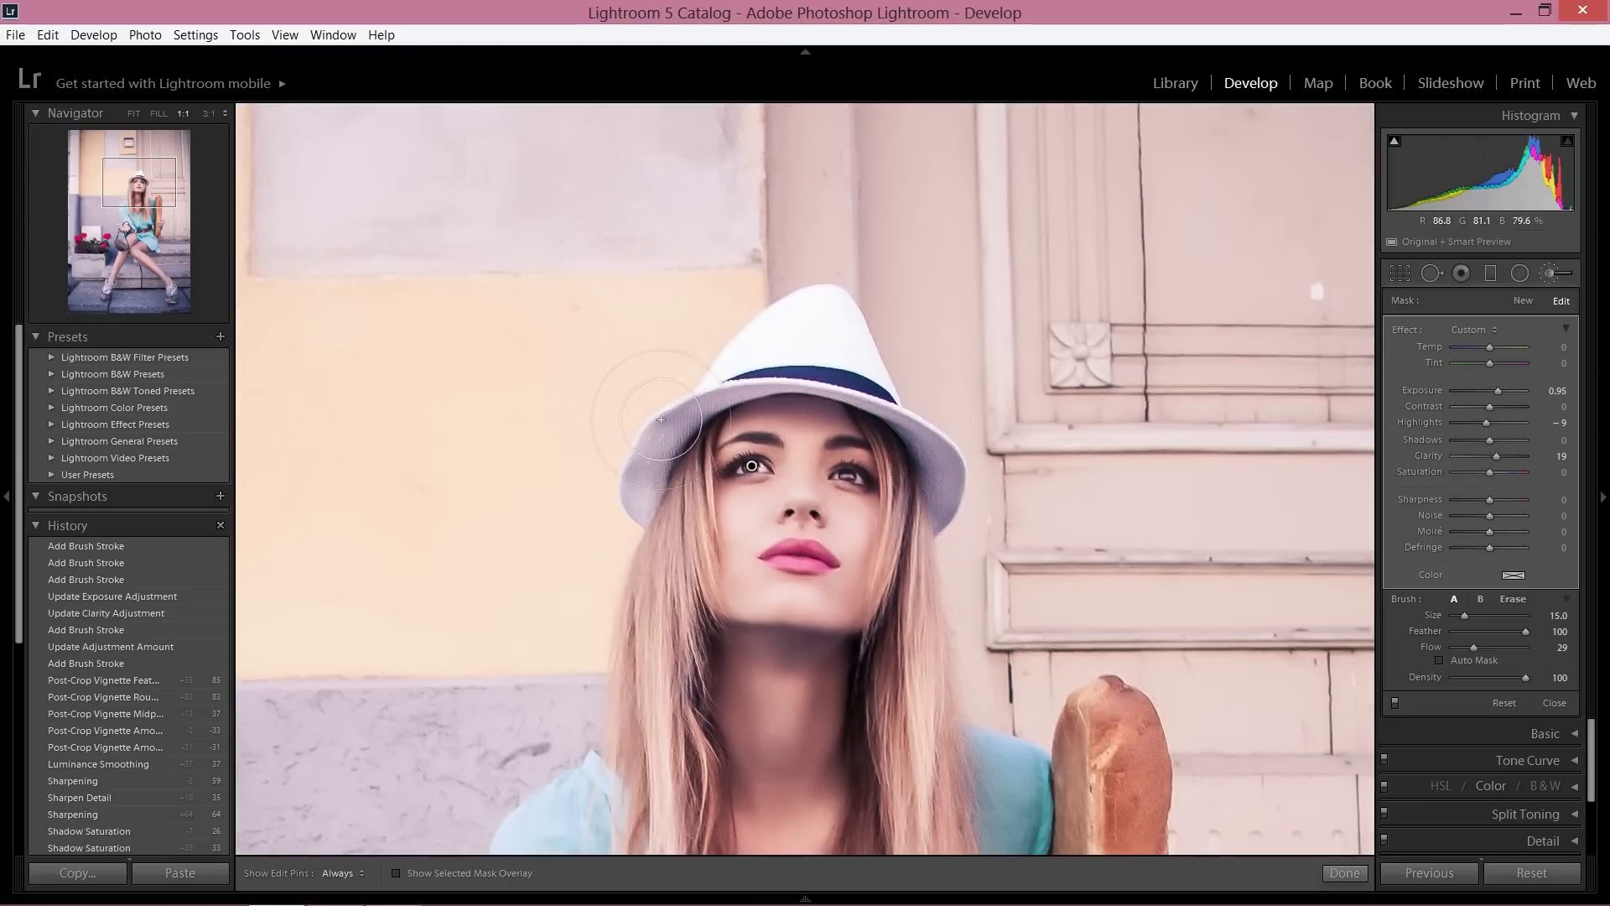
Step: Set the eye adjustment's Clarity to 31 and Exposure to 1.24, and reset its Highlights to 0
{"action": "left_click_drag", "start_coordinate": [1500, 453], "coordinate": [1506, 456]}
{"action": "left_click_drag", "start_coordinate": [1497, 389], "coordinate": [1491, 421]}
{"action": "double_click", "coordinate": [1469, 421]}
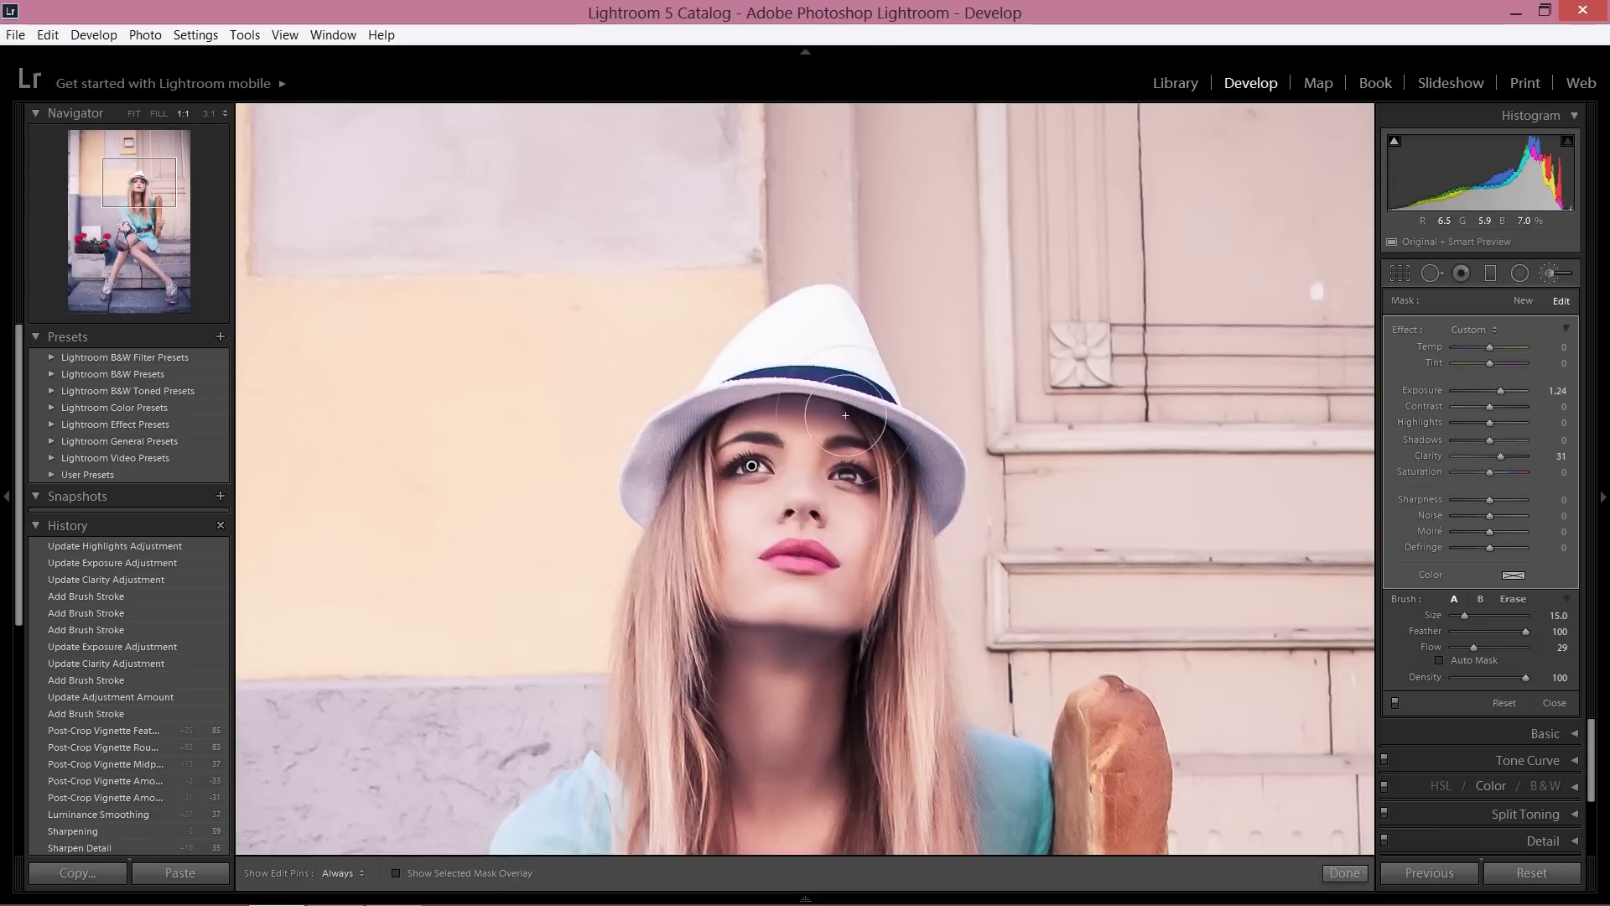
Step: Reduce the brush size to 9 for additional strokes over the eye on the image's right side, and shrink the brush to 7
{"action": "scroll", "coordinate": [842, 474], "scroll_direction": "down", "scroll_amount": 6}
{"action": "left_click", "coordinate": [848, 474]}
{"action": "left_click", "coordinate": [847, 475]}
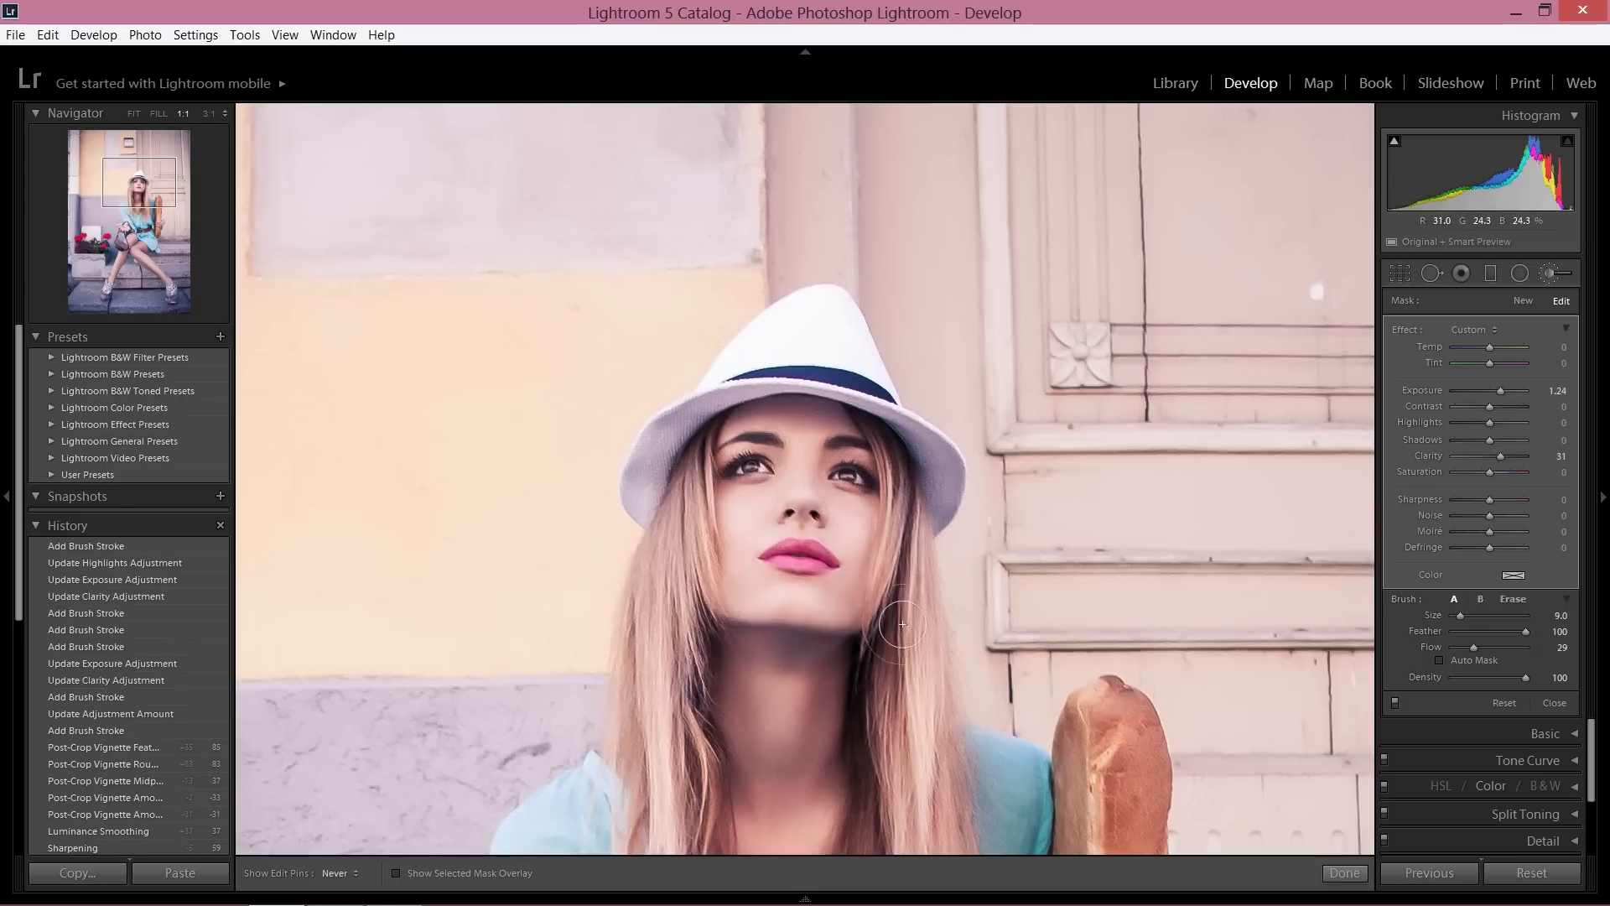
{"action": "left_click", "coordinate": [948, 685]}
{"action": "scroll", "coordinate": [934, 587], "scroll_direction": "down", "scroll_amount": 2}
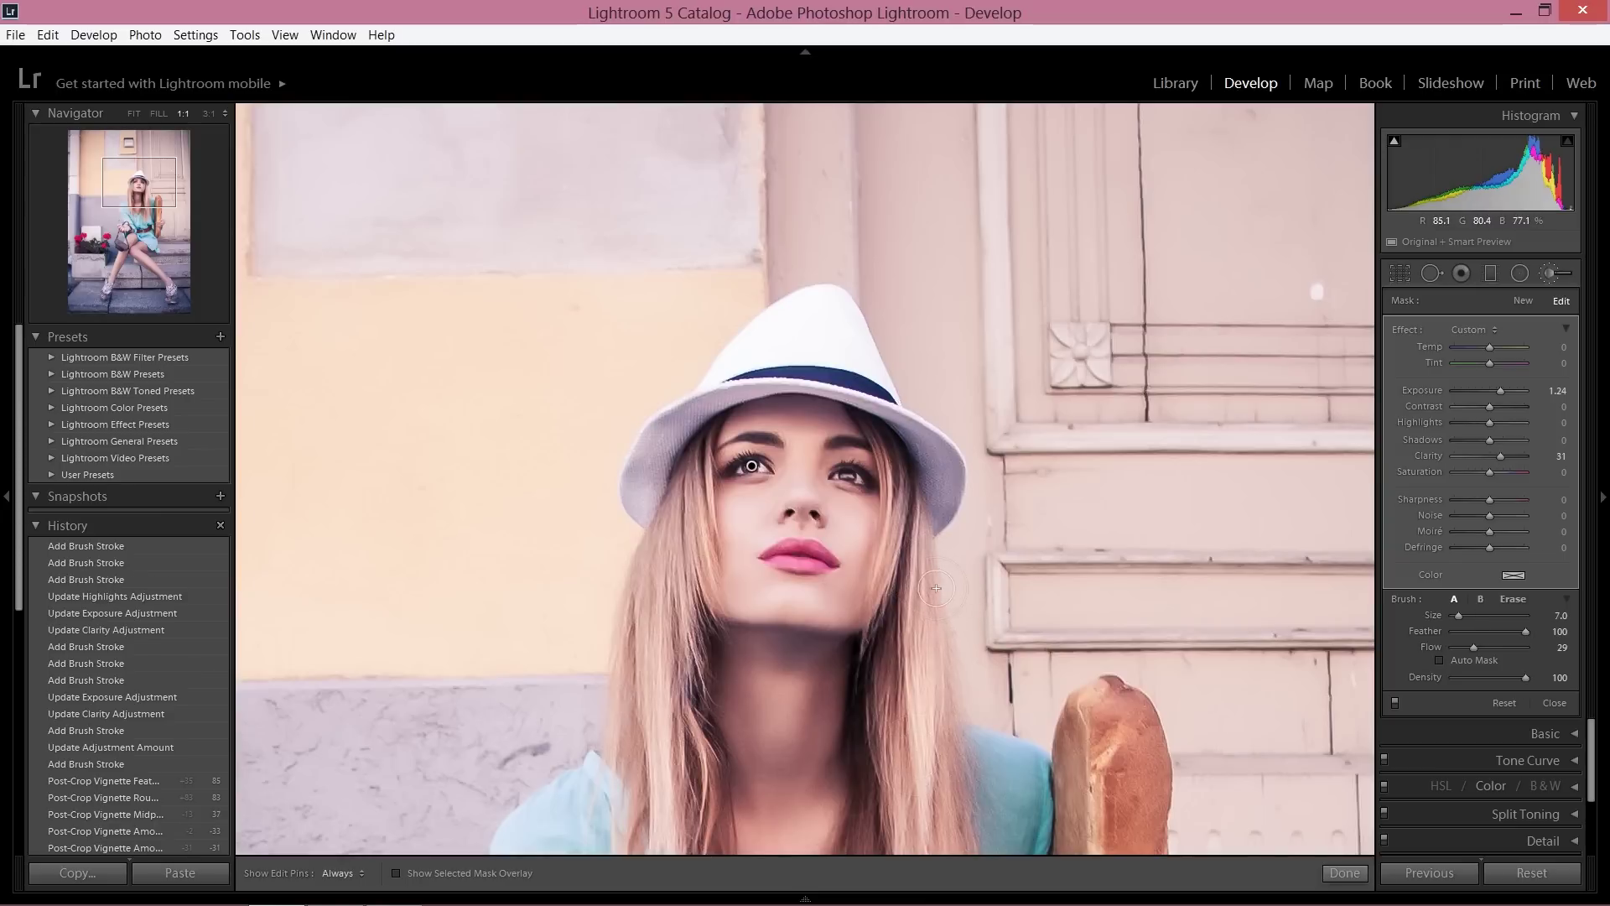
Step: Brush the brightening adjustment along the lengths of the woman's hair, enlarging the brush size to 10 for the additional strokes
{"action": "left_click_drag", "start_coordinate": [163, 188], "coordinate": [173, 207]}
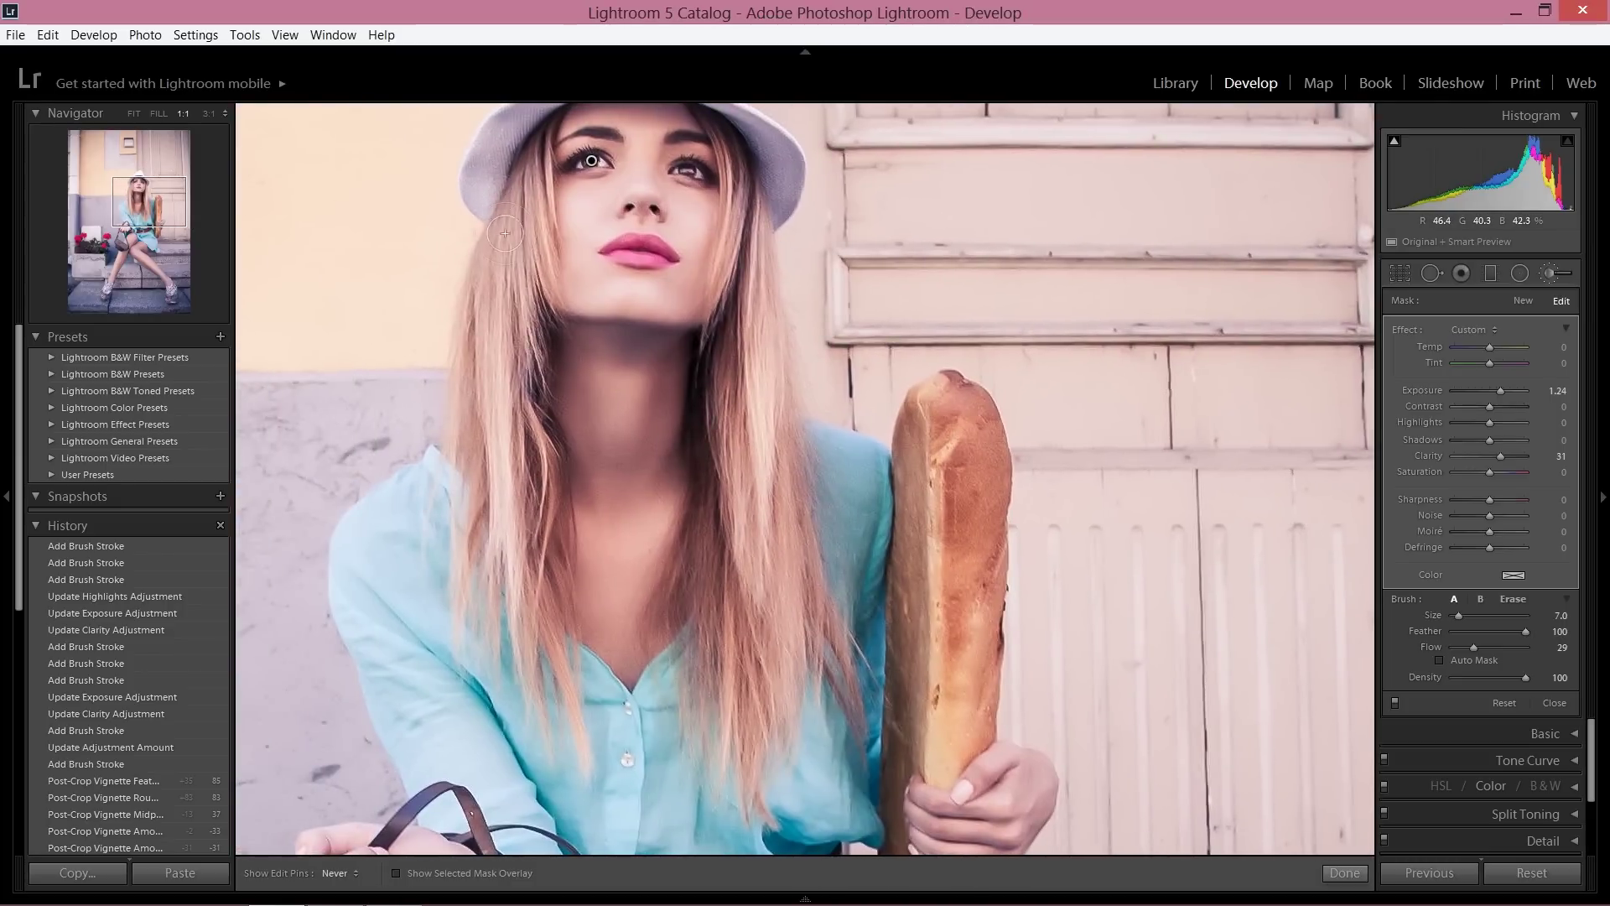
{"action": "mouse_move", "coordinate": [551, 424]}
{"action": "left_mouse_down"}
{"action": "mouse_move", "coordinate": [488, 545]}
{"action": "mouse_move", "coordinate": [508, 595]}
{"action": "left_mouse_up"}
{"action": "scroll", "coordinate": [502, 268], "scroll_direction": "up", "scroll_amount": 1}
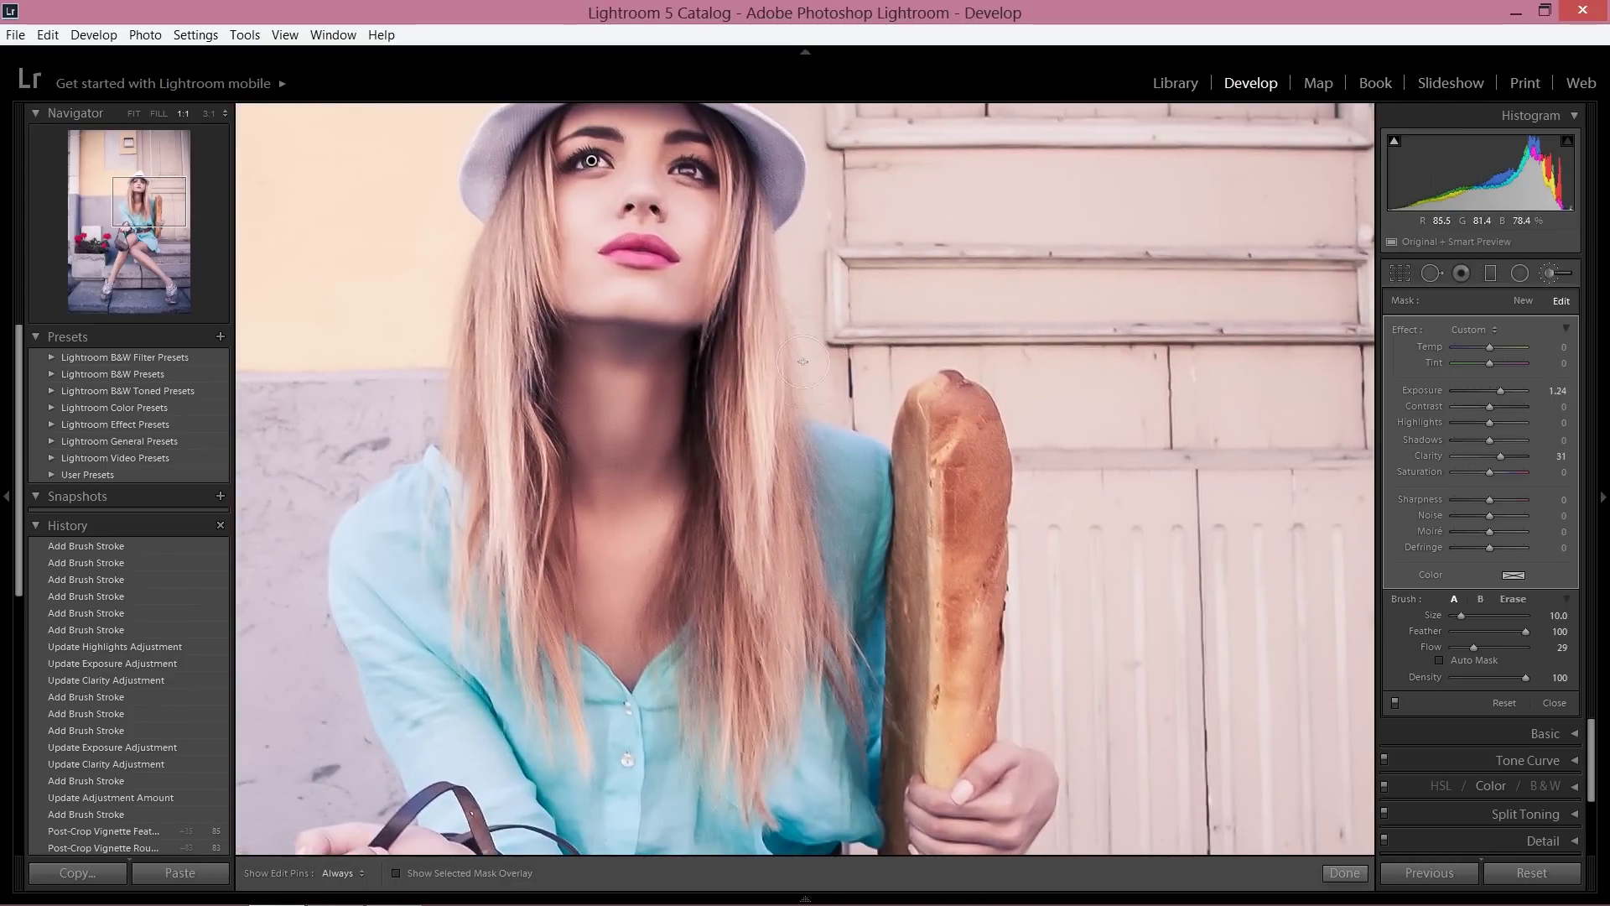
{"action": "mouse_move", "coordinate": [789, 403]}
{"action": "left_mouse_down"}
{"action": "mouse_move", "coordinate": [754, 612]}
{"action": "mouse_move", "coordinate": [696, 589]}
{"action": "mouse_move", "coordinate": [671, 478]}
{"action": "mouse_move", "coordinate": [594, 538]}
{"action": "mouse_move", "coordinate": [607, 585]}
{"action": "left_mouse_up"}
{"action": "mouse_move", "coordinate": [687, 515]}
{"action": "left_mouse_down"}
{"action": "mouse_move", "coordinate": [658, 537]}
{"action": "mouse_move", "coordinate": [658, 580]}
{"action": "left_mouse_up"}
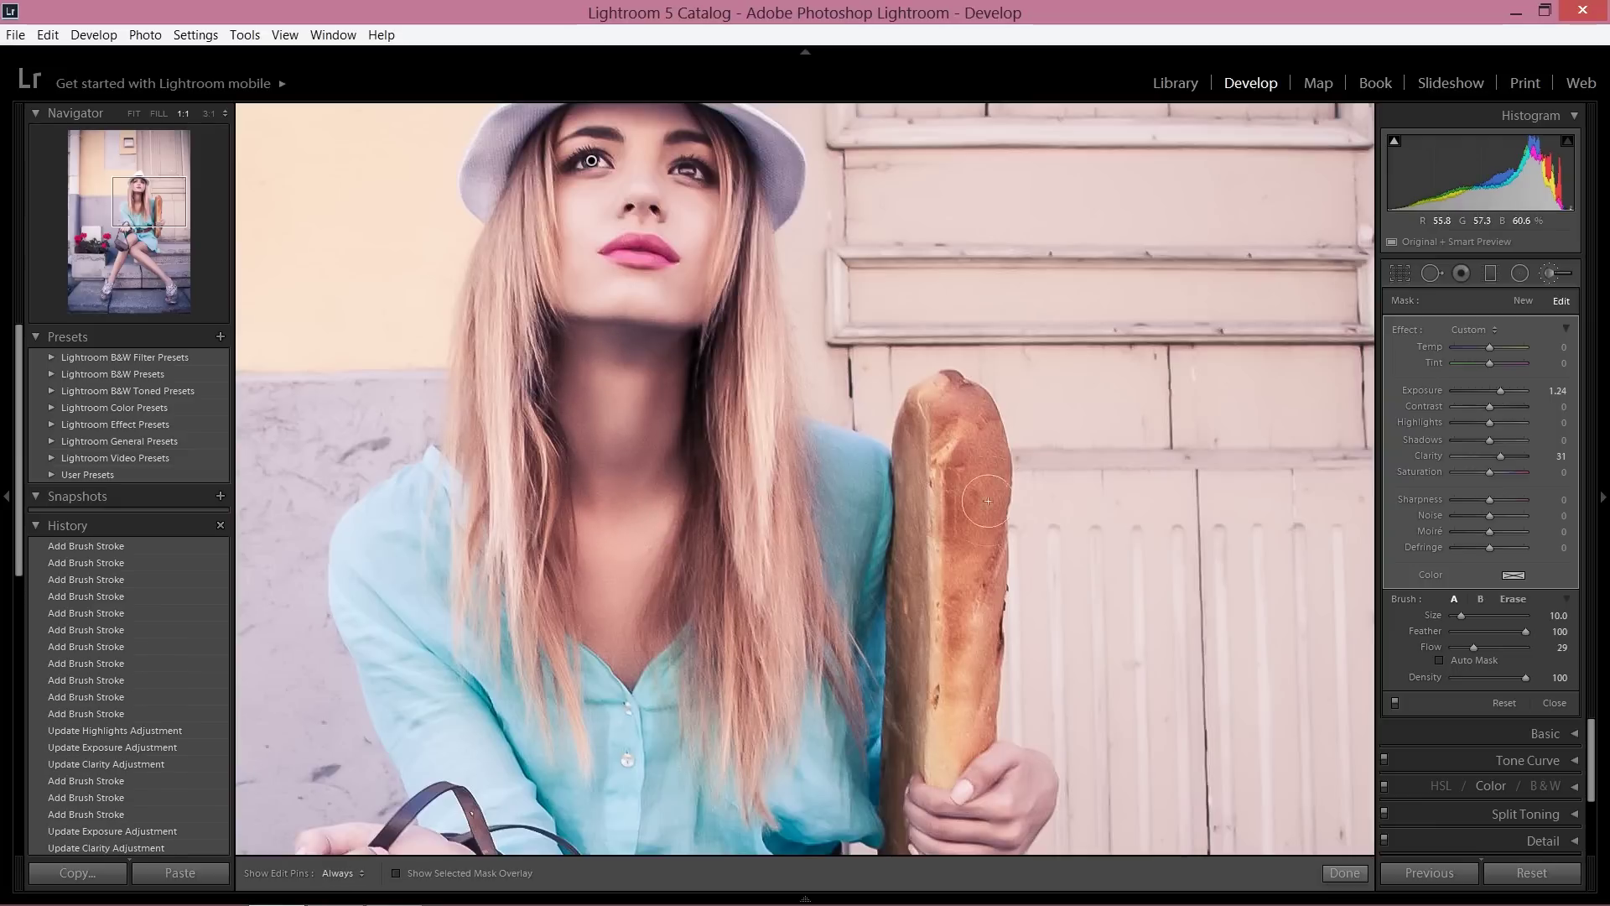
Step: Reduce the brightening adjustment to Clarity 19 and Exposure 1.05
{"action": "double_click", "coordinate": [1503, 454]}
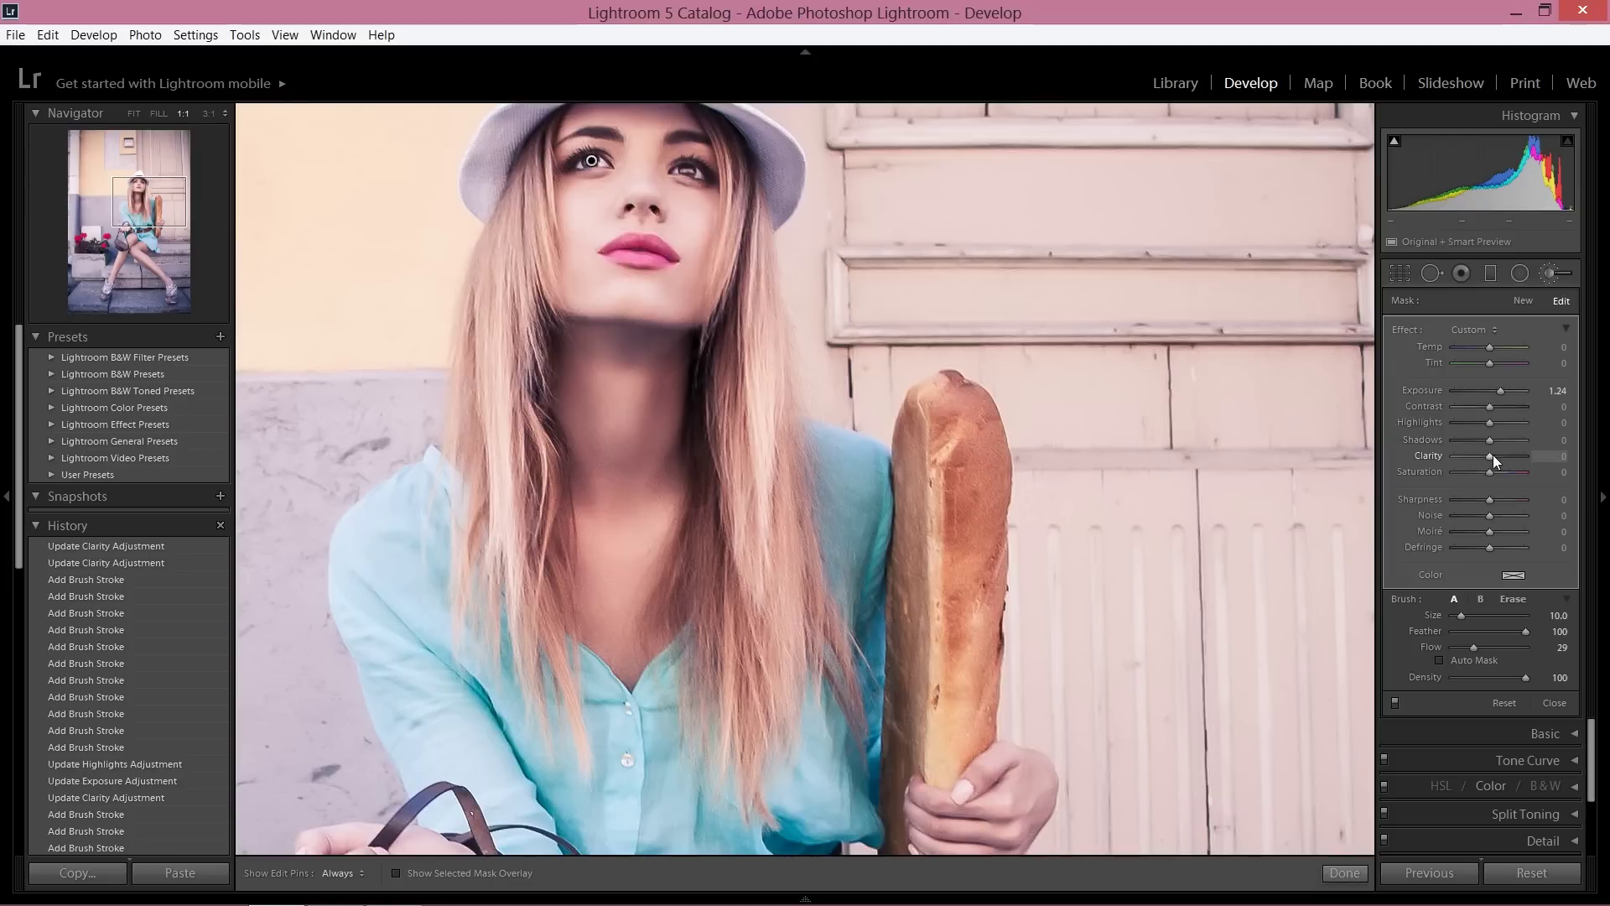
{"action": "left_click_drag", "start_coordinate": [1500, 458], "coordinate": [1500, 458]}
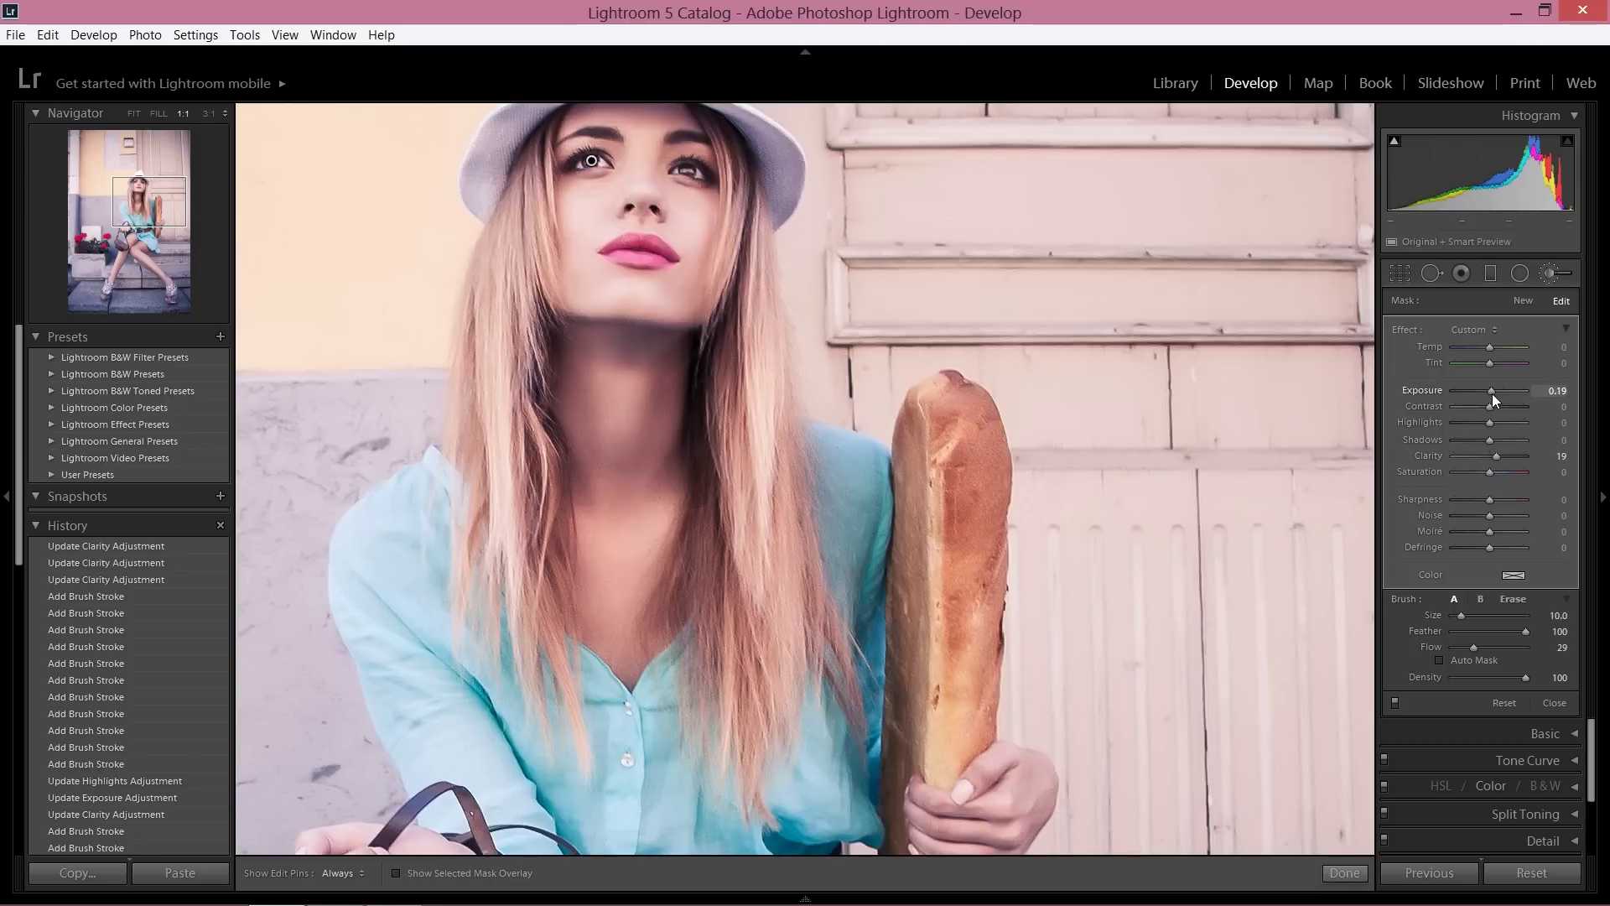
{"action": "left_click_drag", "start_coordinate": [1492, 395], "coordinate": [1501, 387]}
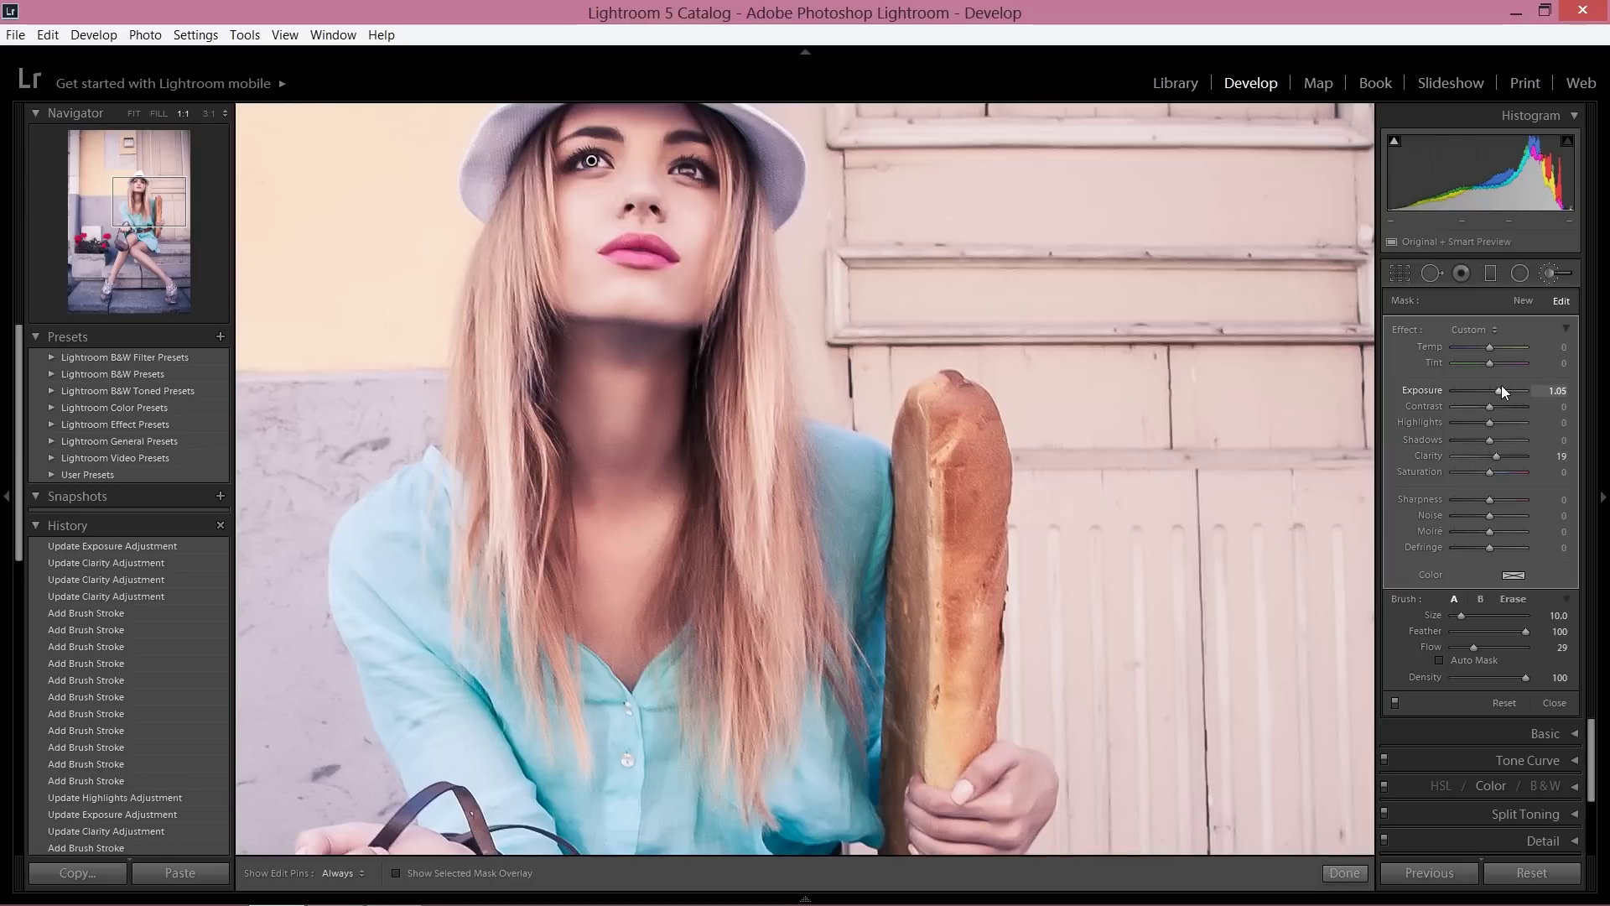
Step: Paint the brightening adjustment down the length of the baguette with the whole upper body in view
{"action": "key", "text": "z"}
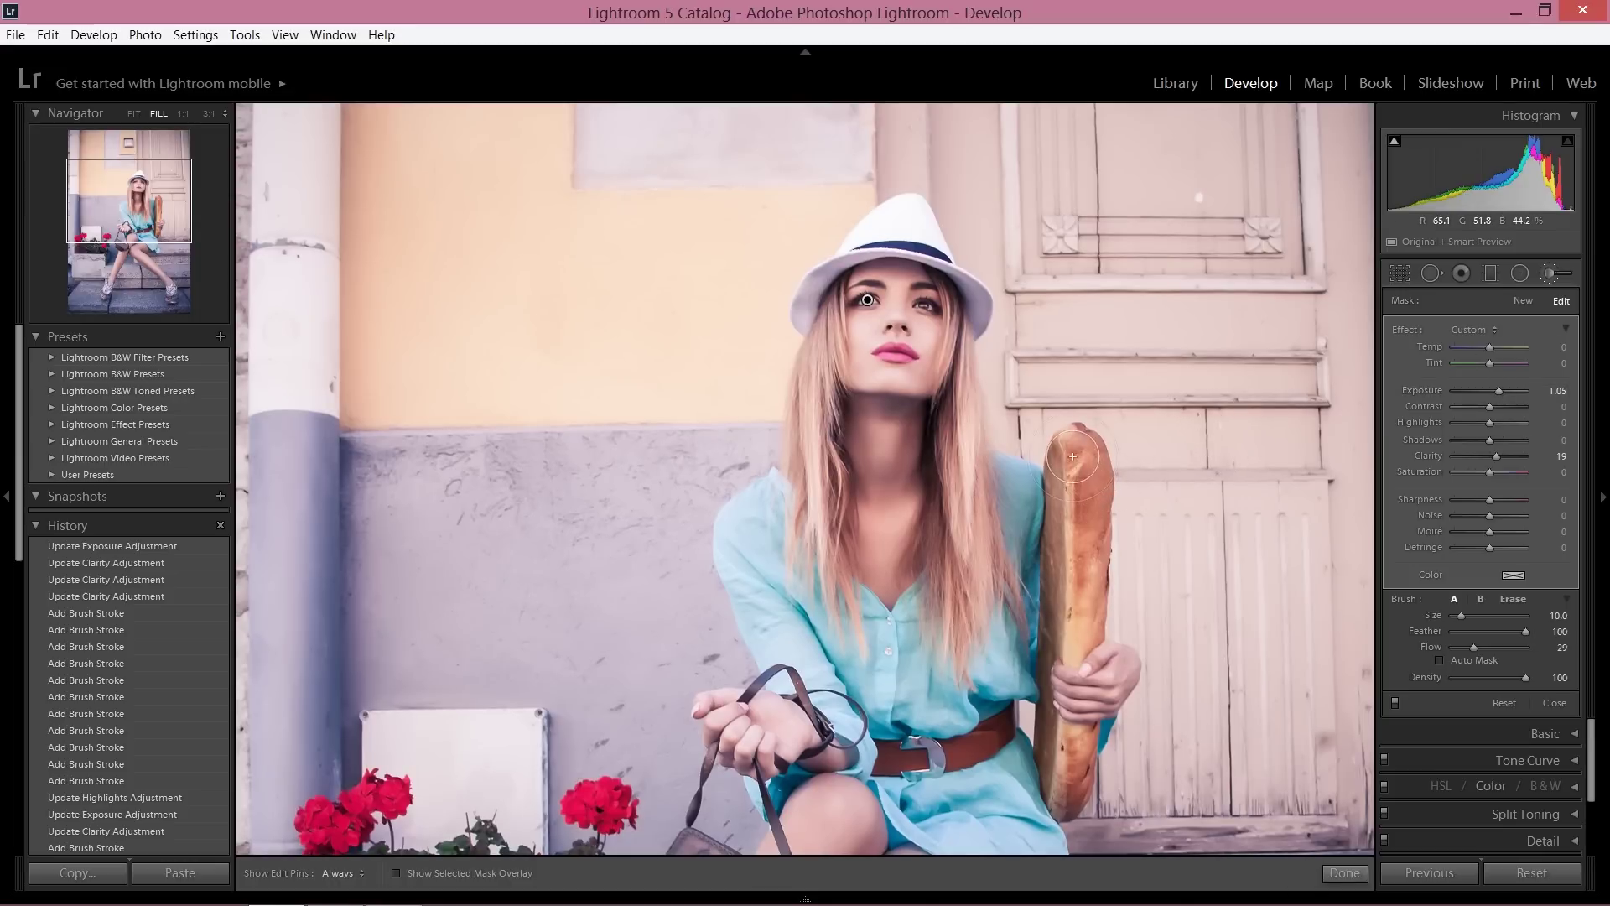
{"action": "left_click_drag", "start_coordinate": [1073, 456], "coordinate": [1061, 671]}
{"action": "key", "text": "h"}
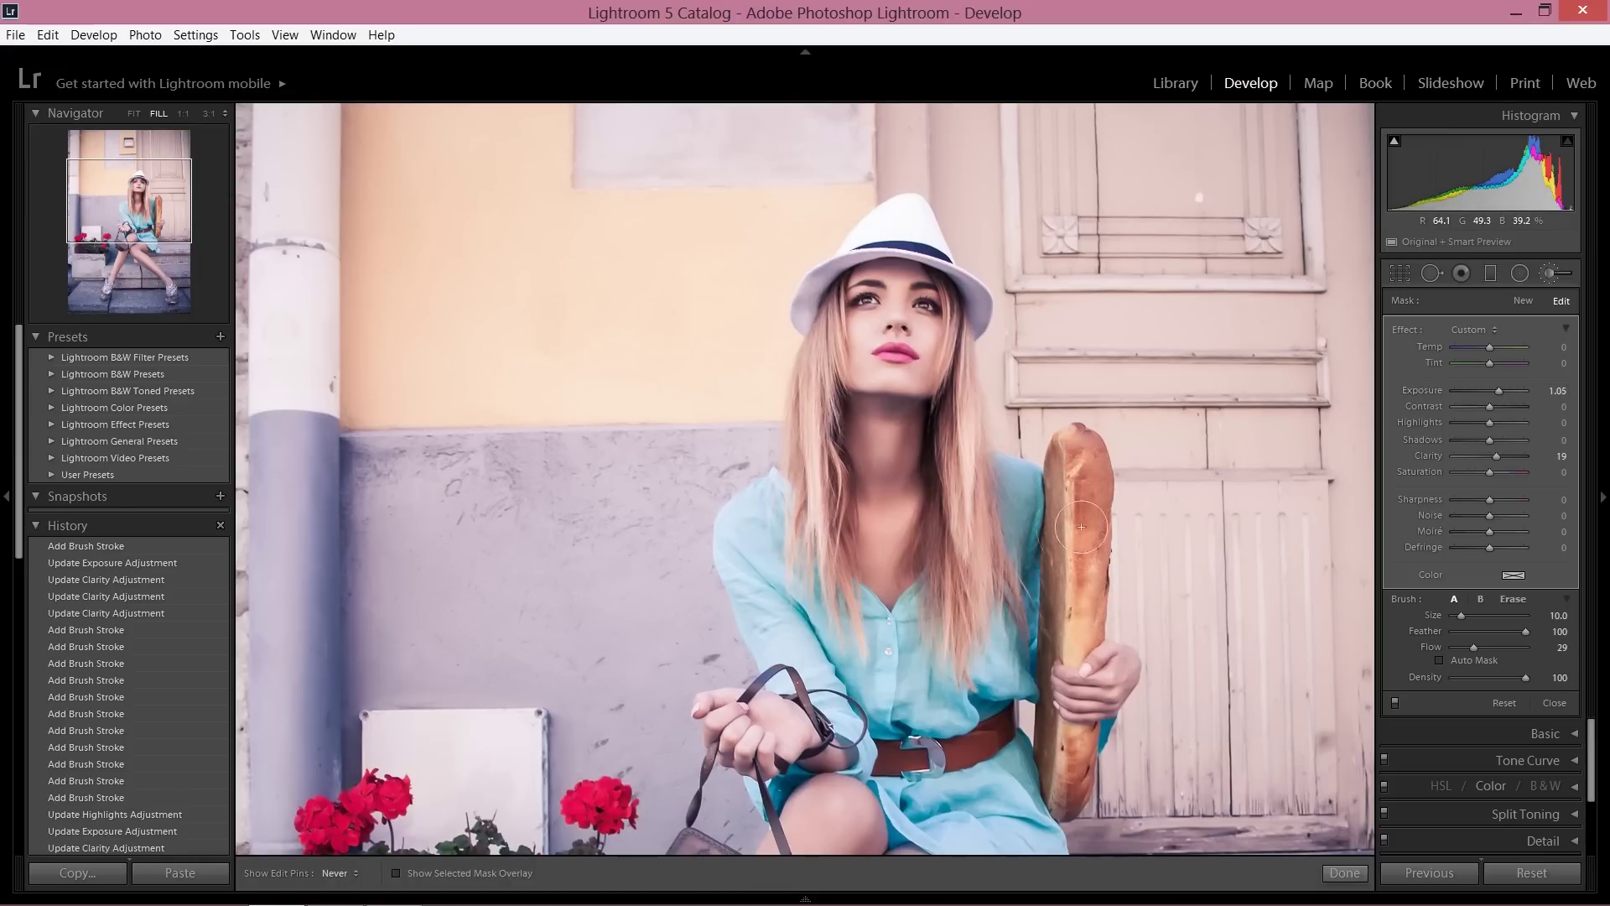
{"action": "mouse_move", "coordinate": [1081, 527]}
{"action": "left_mouse_down"}
{"action": "mouse_move", "coordinate": [1058, 537]}
{"action": "mouse_move", "coordinate": [1077, 789]}
{"action": "left_mouse_up"}
{"action": "key", "text": "h"}
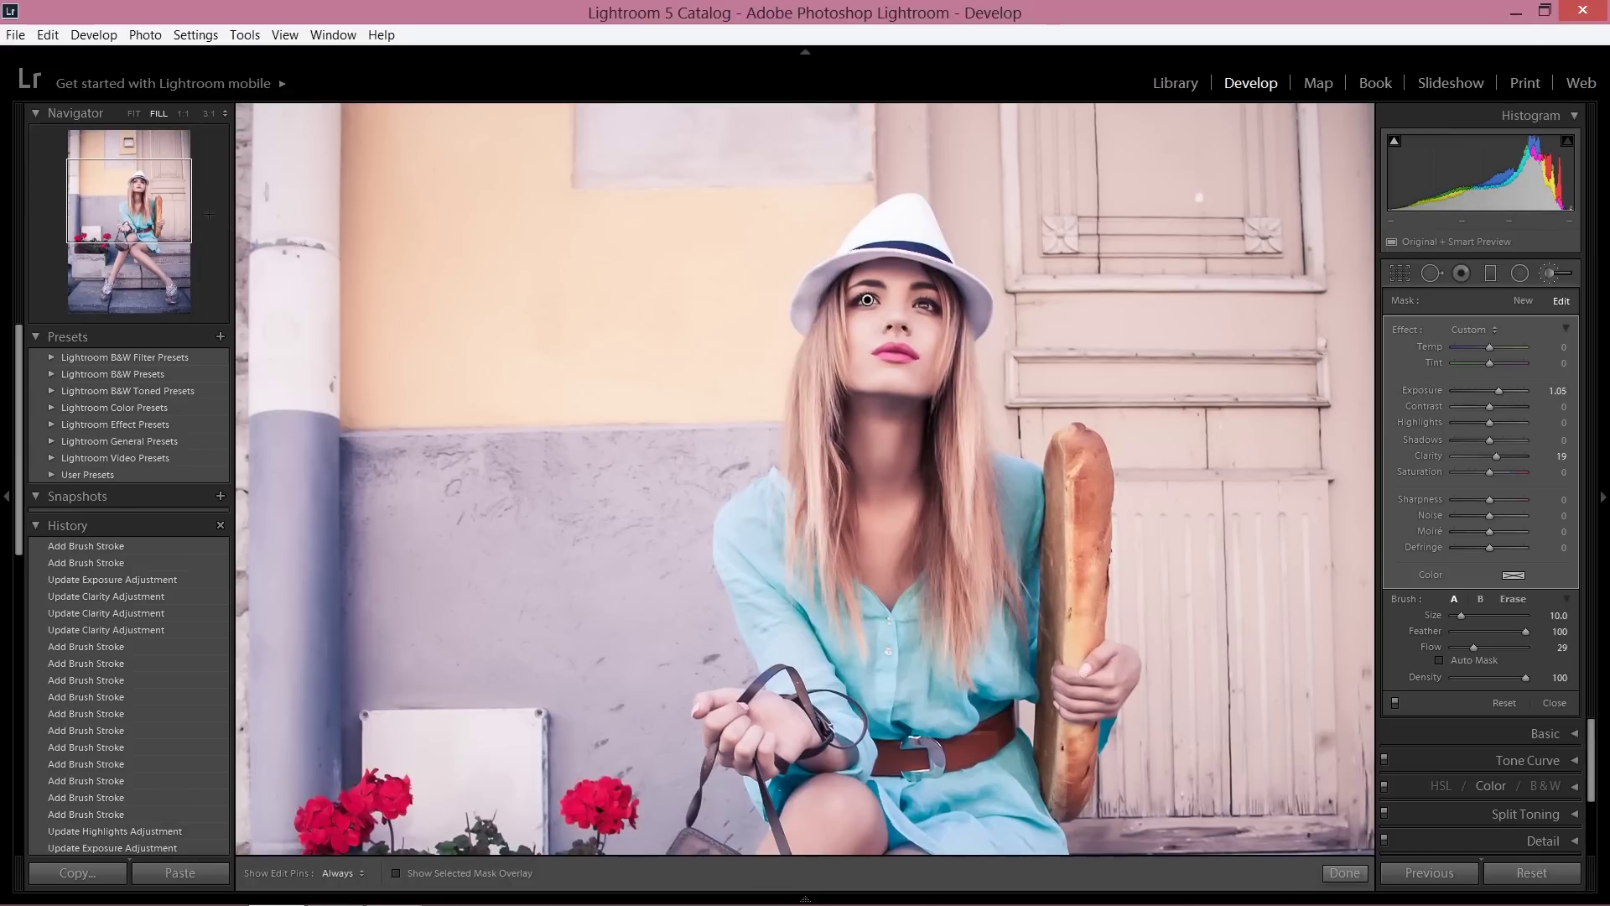
Step: Brush the brightening adjustment along the leg on the image's right side, from the knee to the ankle and shoe
{"action": "left_click_drag", "start_coordinate": [138, 204], "coordinate": [147, 248]}
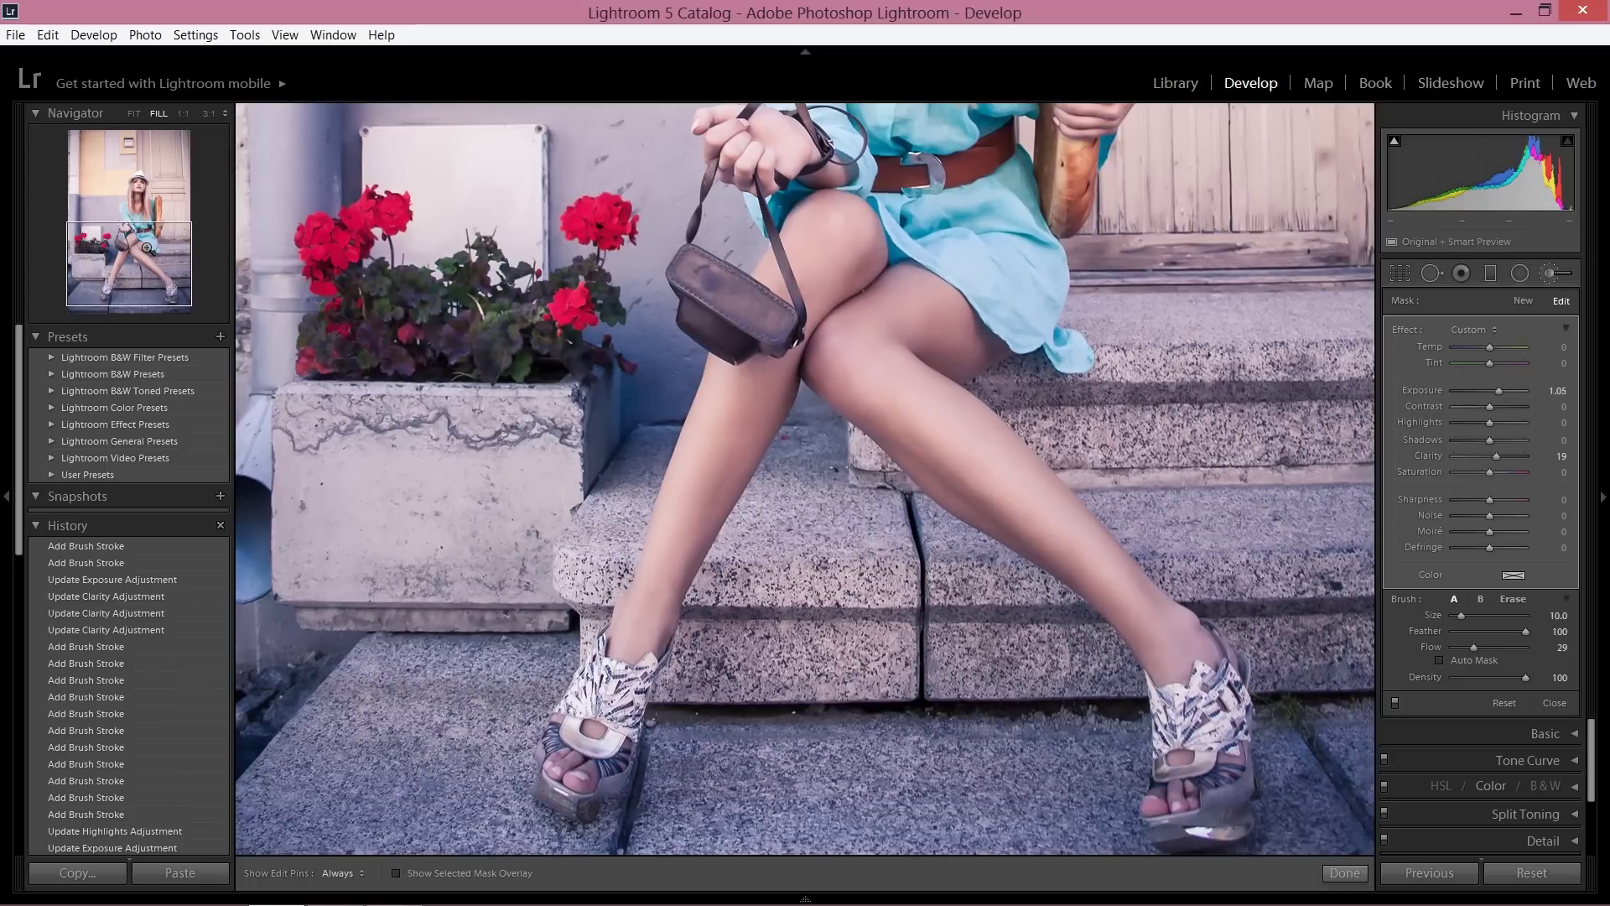
{"action": "key", "text": "h"}
{"action": "mouse_move", "coordinate": [881, 323]}
{"action": "left_mouse_down"}
{"action": "mouse_move", "coordinate": [1105, 588]}
{"action": "mouse_move", "coordinate": [1084, 506]}
{"action": "left_mouse_up"}
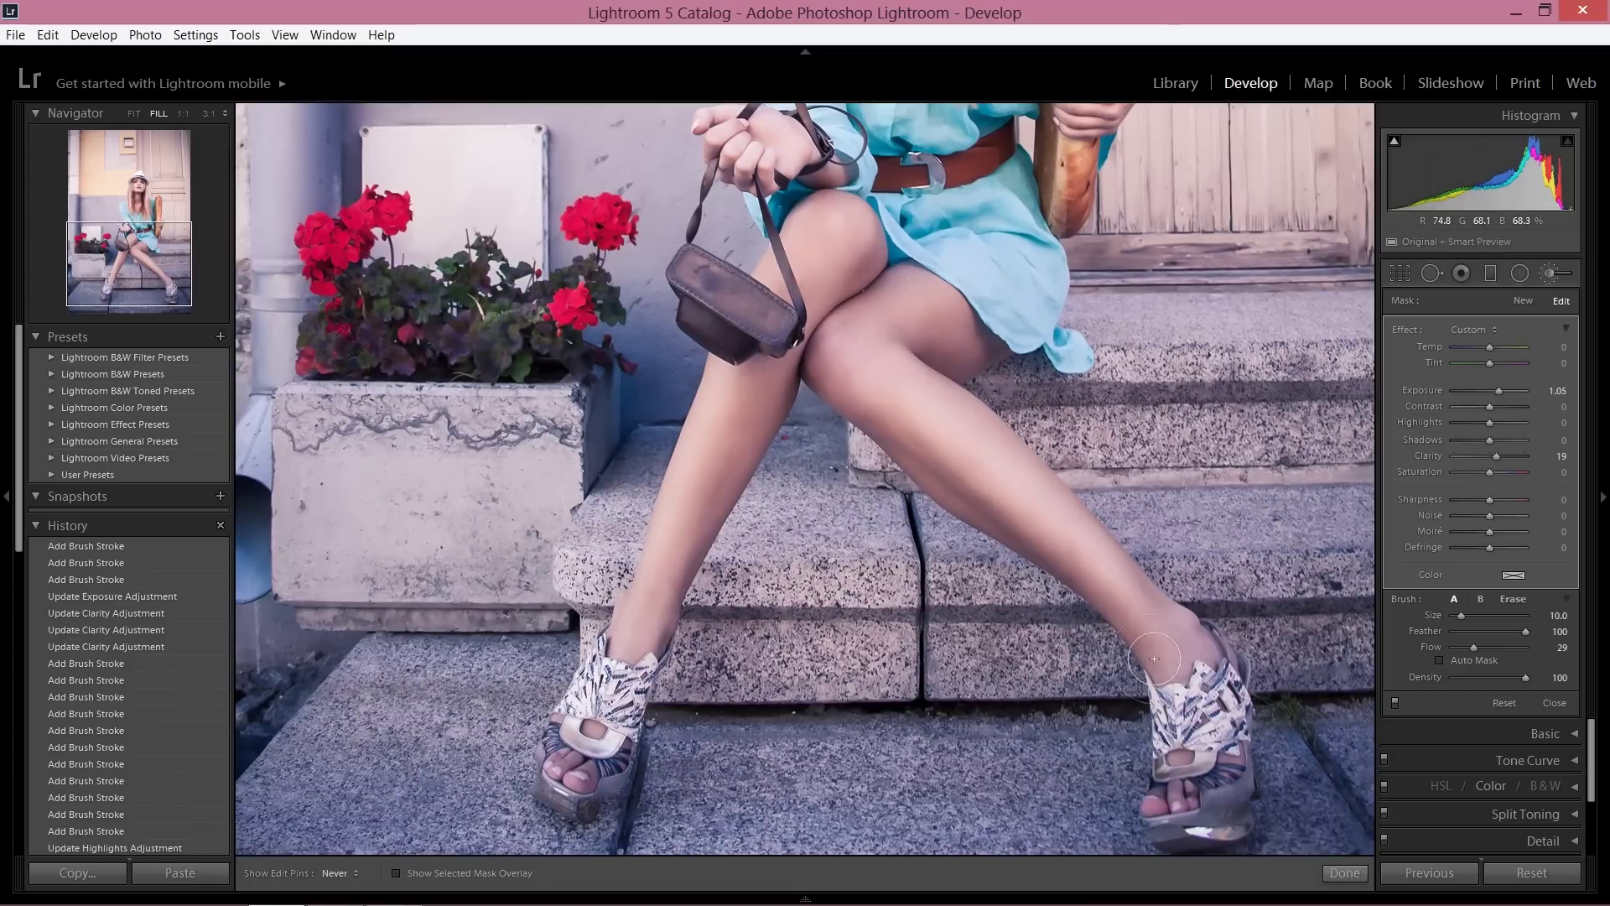
{"action": "left_click_drag", "start_coordinate": [1154, 658], "coordinate": [1171, 738]}
{"action": "mouse_move", "coordinate": [1205, 649]}
{"action": "left_mouse_down"}
{"action": "mouse_move", "coordinate": [1226, 696]}
{"action": "mouse_move", "coordinate": [1193, 807]}
{"action": "left_mouse_up"}
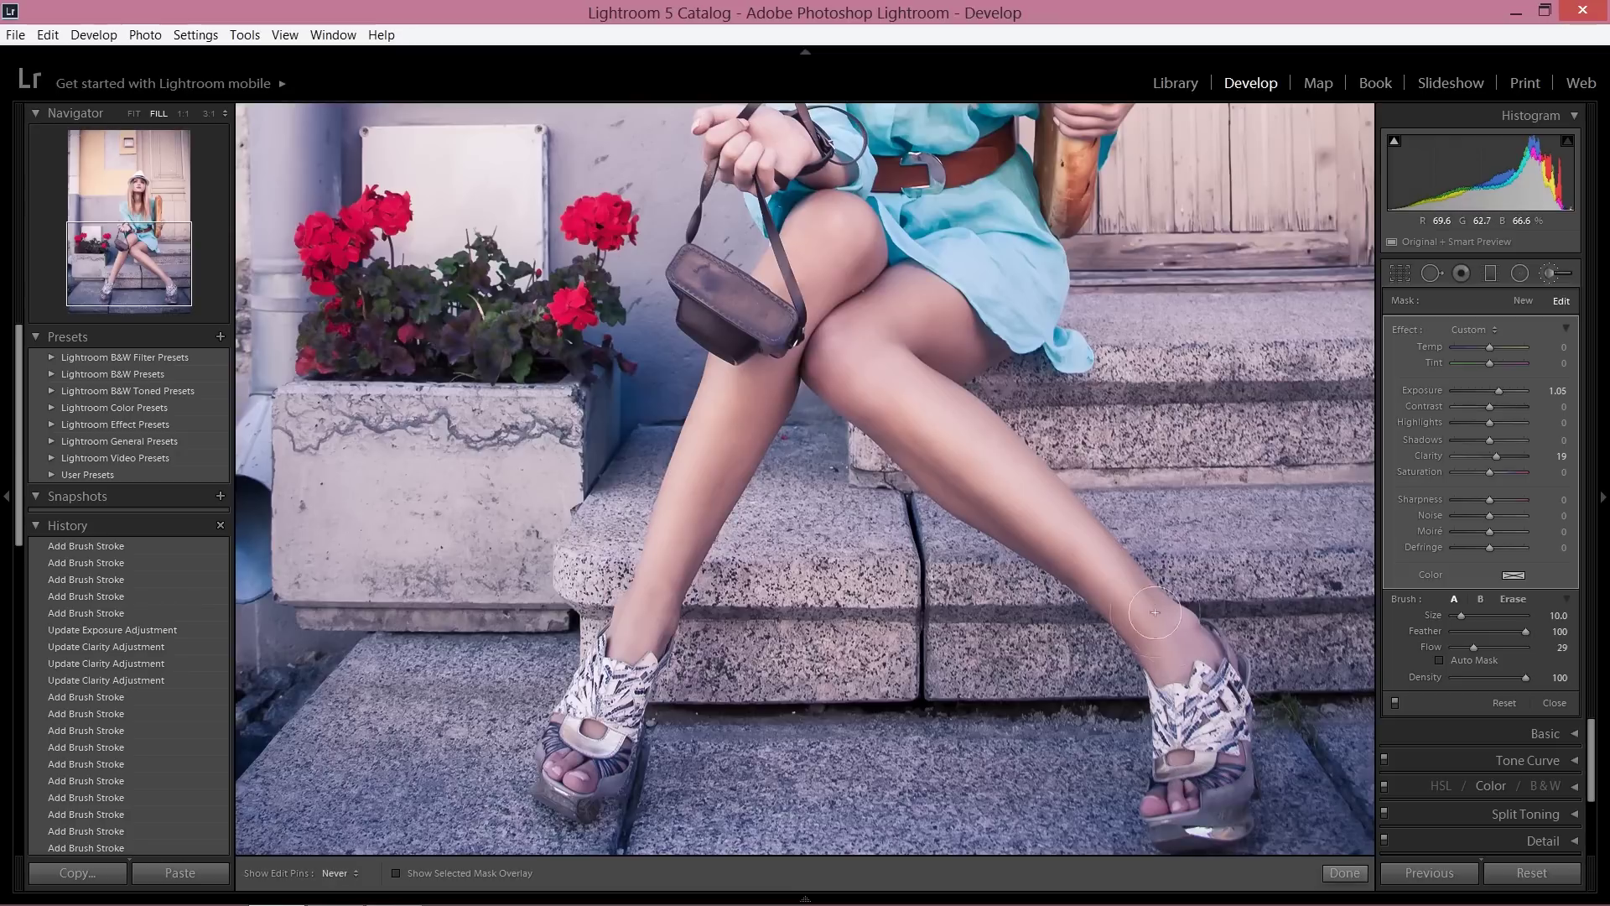
{"action": "mouse_move", "coordinate": [1154, 612]}
{"action": "left_mouse_down"}
{"action": "mouse_move", "coordinate": [1084, 564]}
{"action": "mouse_move", "coordinate": [994, 421]}
{"action": "left_mouse_up"}
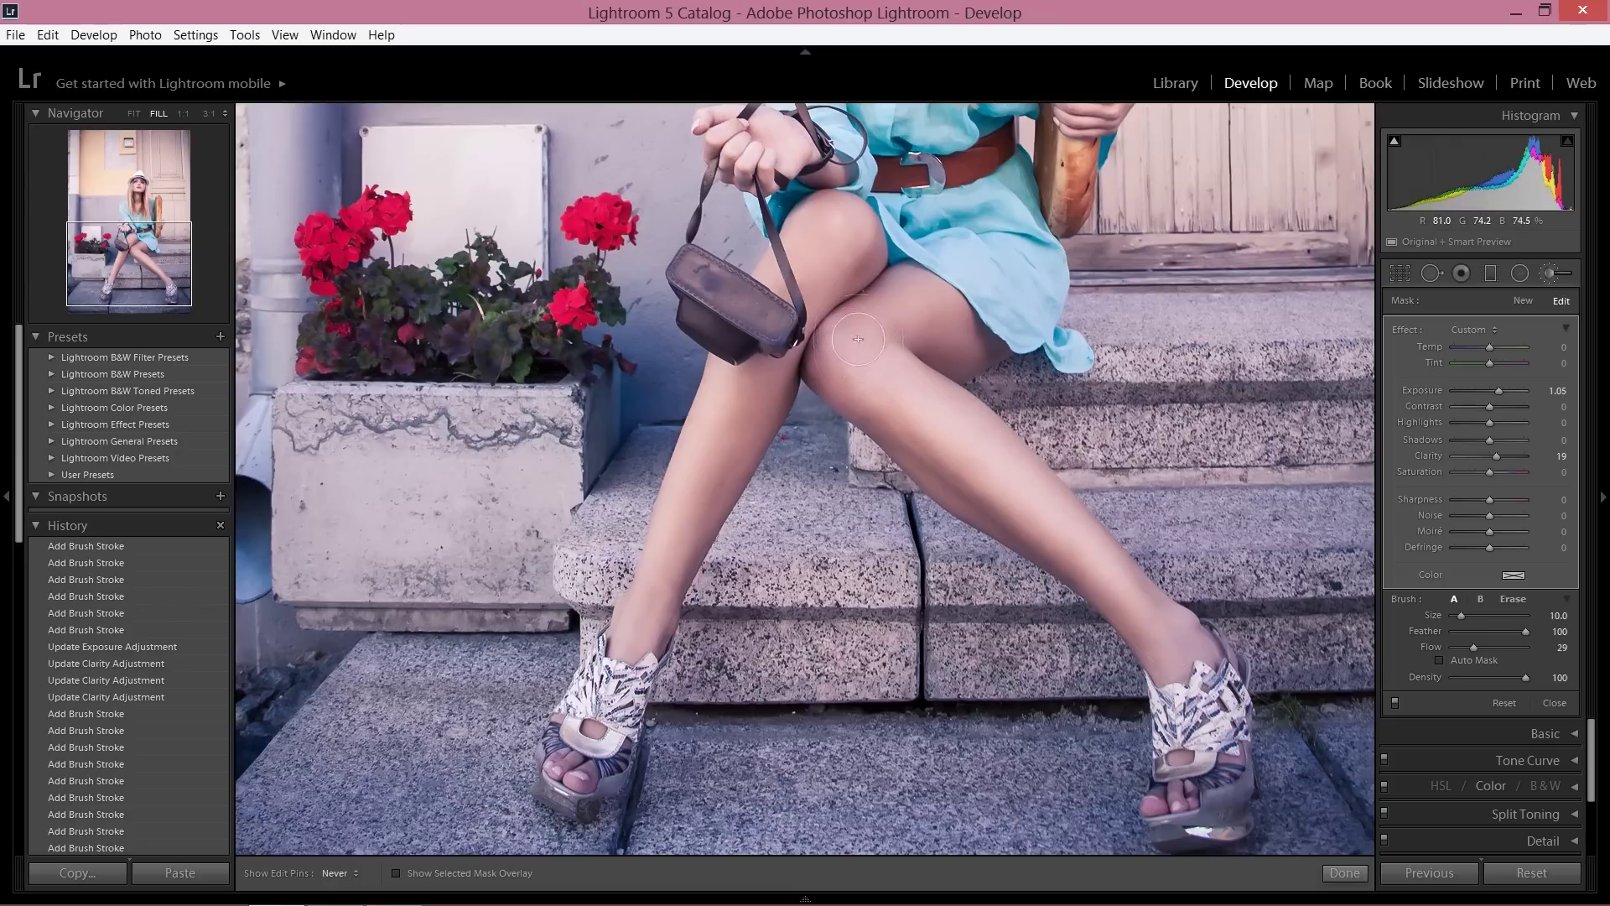
Step: Paint the brightening adjustment over the thigh, both knees and the shin on the image's left side
{"action": "left_click_drag", "start_coordinate": [969, 270], "coordinate": [860, 263]}
{"action": "mouse_move", "coordinate": [859, 195]}
{"action": "left_mouse_down"}
{"action": "mouse_move", "coordinate": [802, 198]}
{"action": "mouse_move", "coordinate": [835, 193]}
{"action": "left_mouse_up"}
{"action": "mouse_move", "coordinate": [797, 251]}
{"action": "left_mouse_down"}
{"action": "mouse_move", "coordinate": [743, 272]}
{"action": "mouse_move", "coordinate": [740, 335]}
{"action": "mouse_move", "coordinate": [690, 428]}
{"action": "left_mouse_up"}
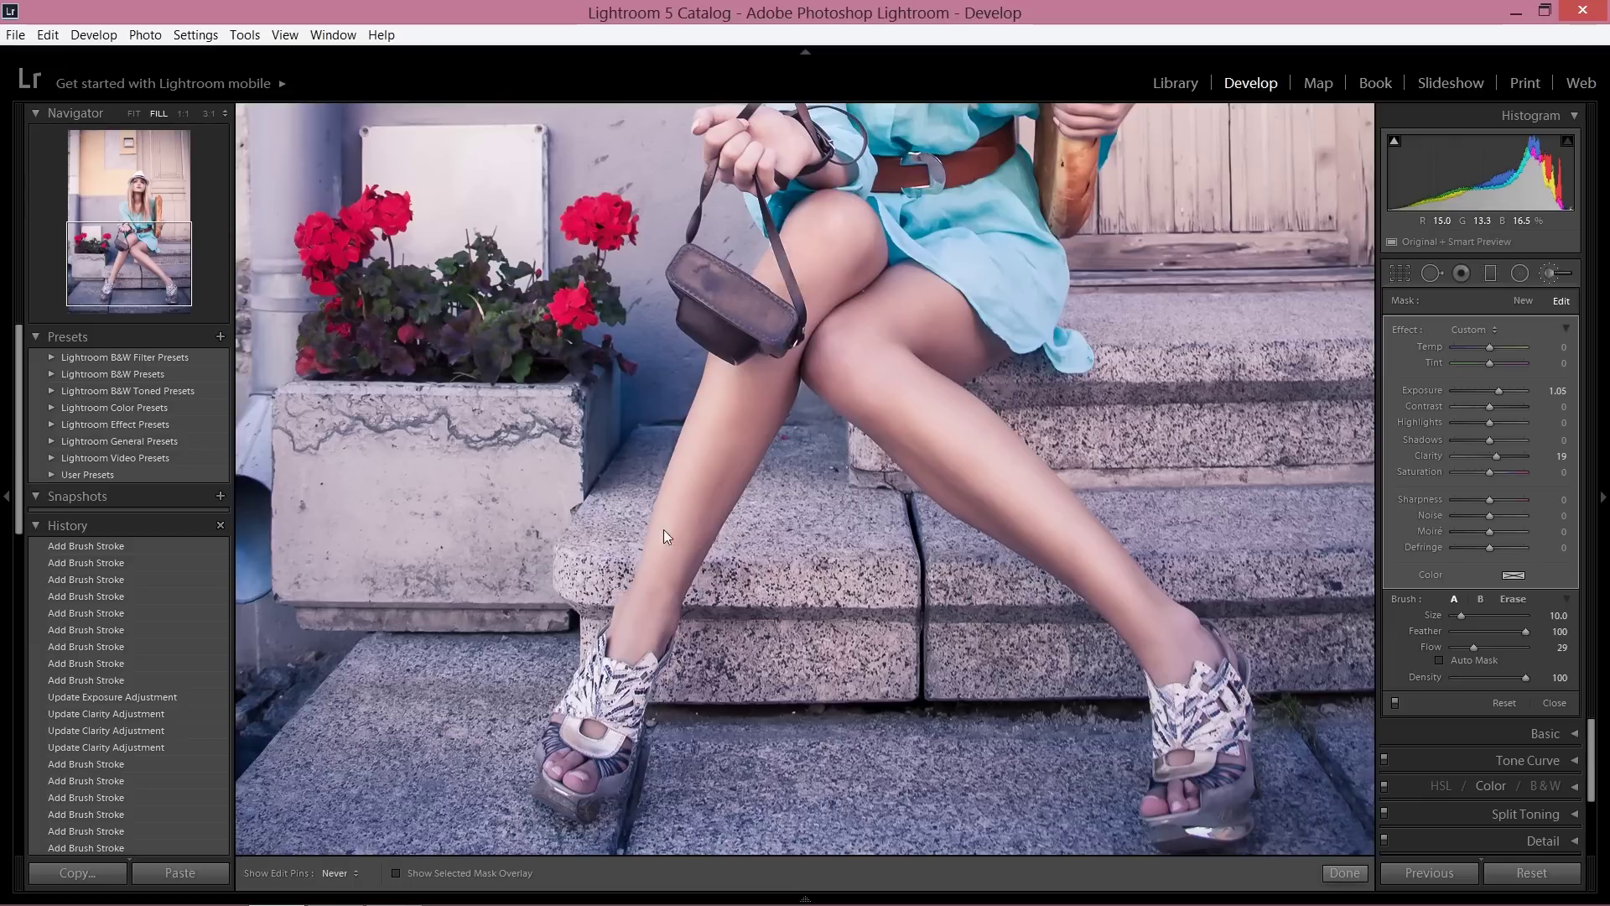
{"action": "left_click_drag", "start_coordinate": [667, 537], "coordinate": [726, 441]}
{"action": "key", "text": "h"}
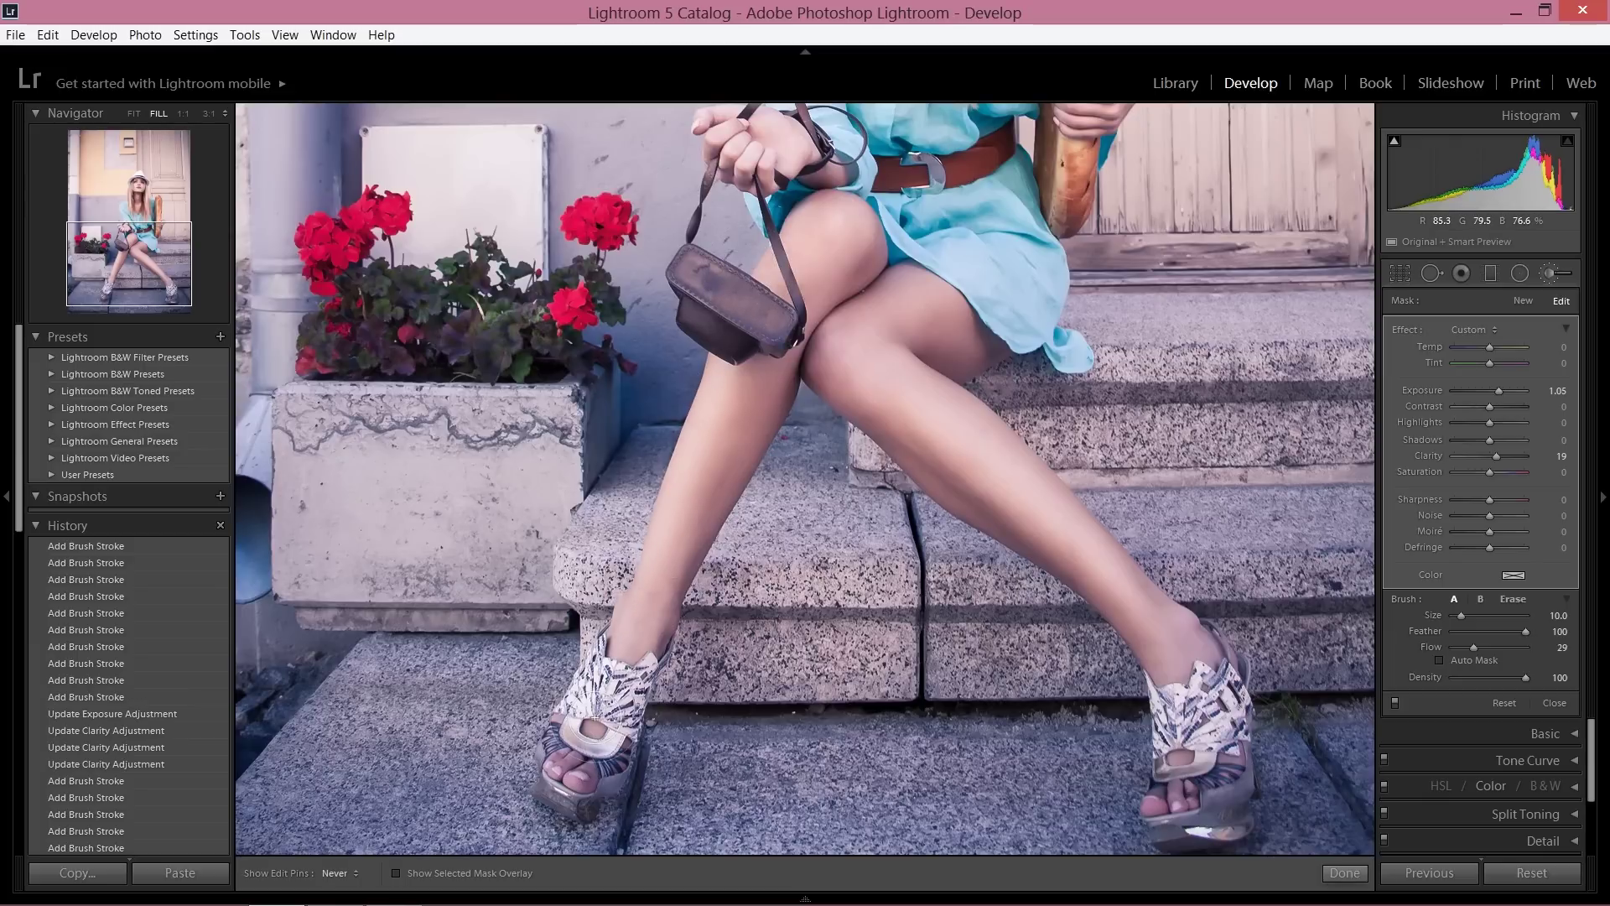
{"action": "left_click_drag", "start_coordinate": [682, 477], "coordinate": [726, 386]}
{"action": "mouse_move", "coordinate": [755, 318]}
{"action": "left_mouse_down"}
{"action": "mouse_move", "coordinate": [771, 260]}
{"action": "mouse_move", "coordinate": [807, 231]}
{"action": "mouse_move", "coordinate": [777, 275]}
{"action": "mouse_move", "coordinate": [834, 199]}
{"action": "mouse_move", "coordinate": [853, 222]}
{"action": "mouse_move", "coordinate": [755, 228]}
{"action": "mouse_move", "coordinate": [712, 257]}
{"action": "mouse_move", "coordinate": [752, 294]}
{"action": "mouse_move", "coordinate": [816, 288]}
{"action": "left_mouse_up"}
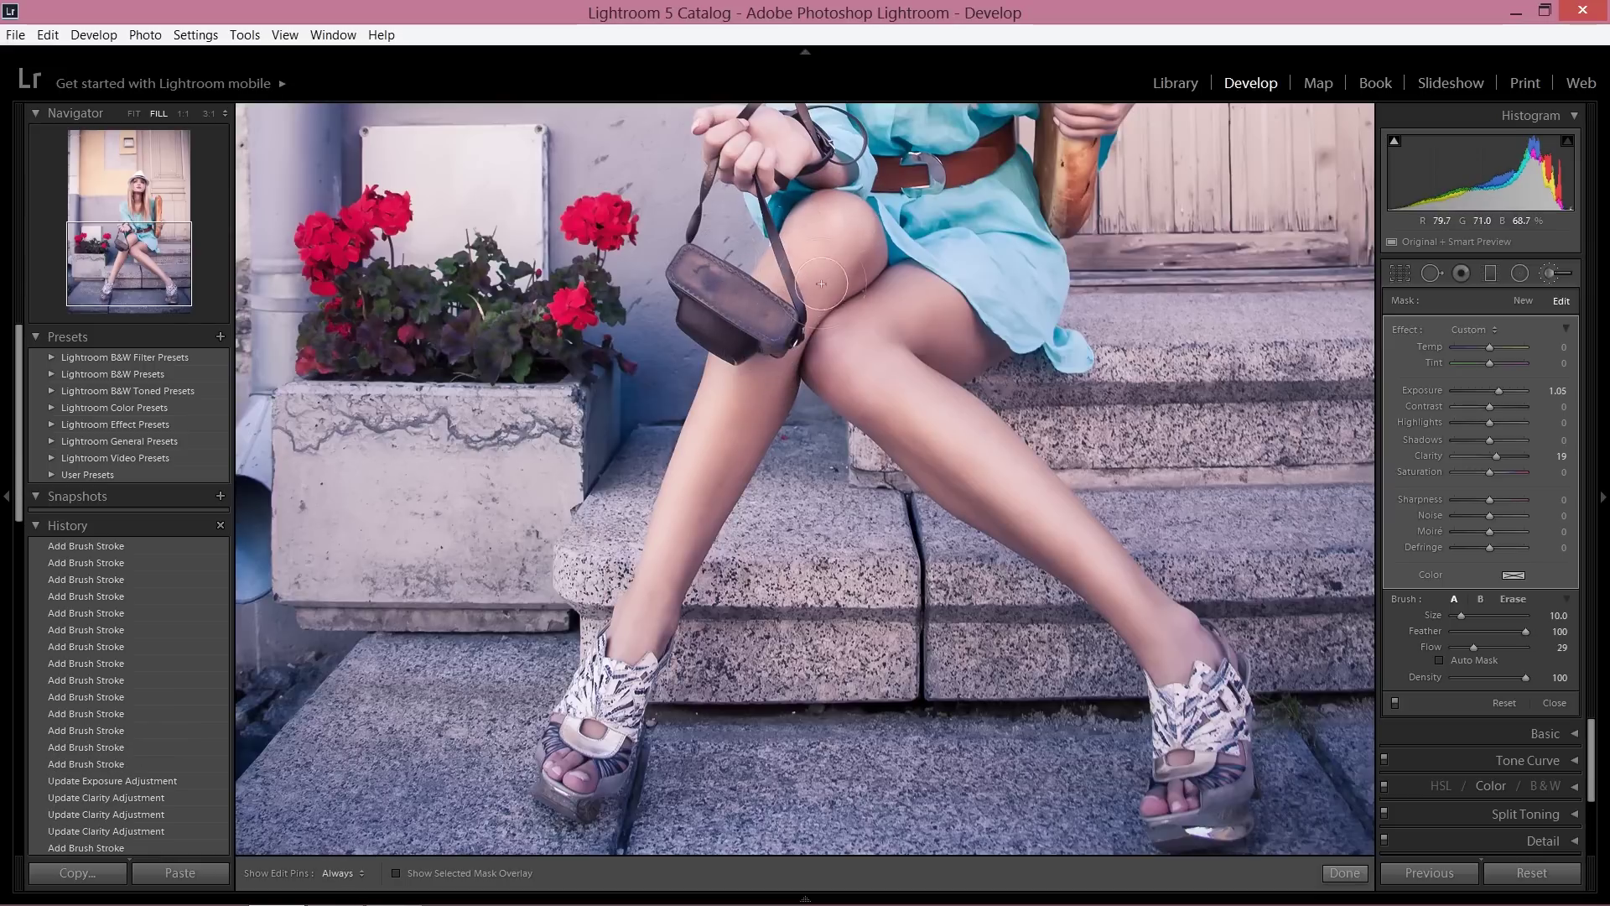
Step: Brighten the hand holding the camera strap, the hair ends and the front of the dress down to the belt with brush strokes
{"action": "left_click_drag", "start_coordinate": [146, 251], "coordinate": [134, 234]}
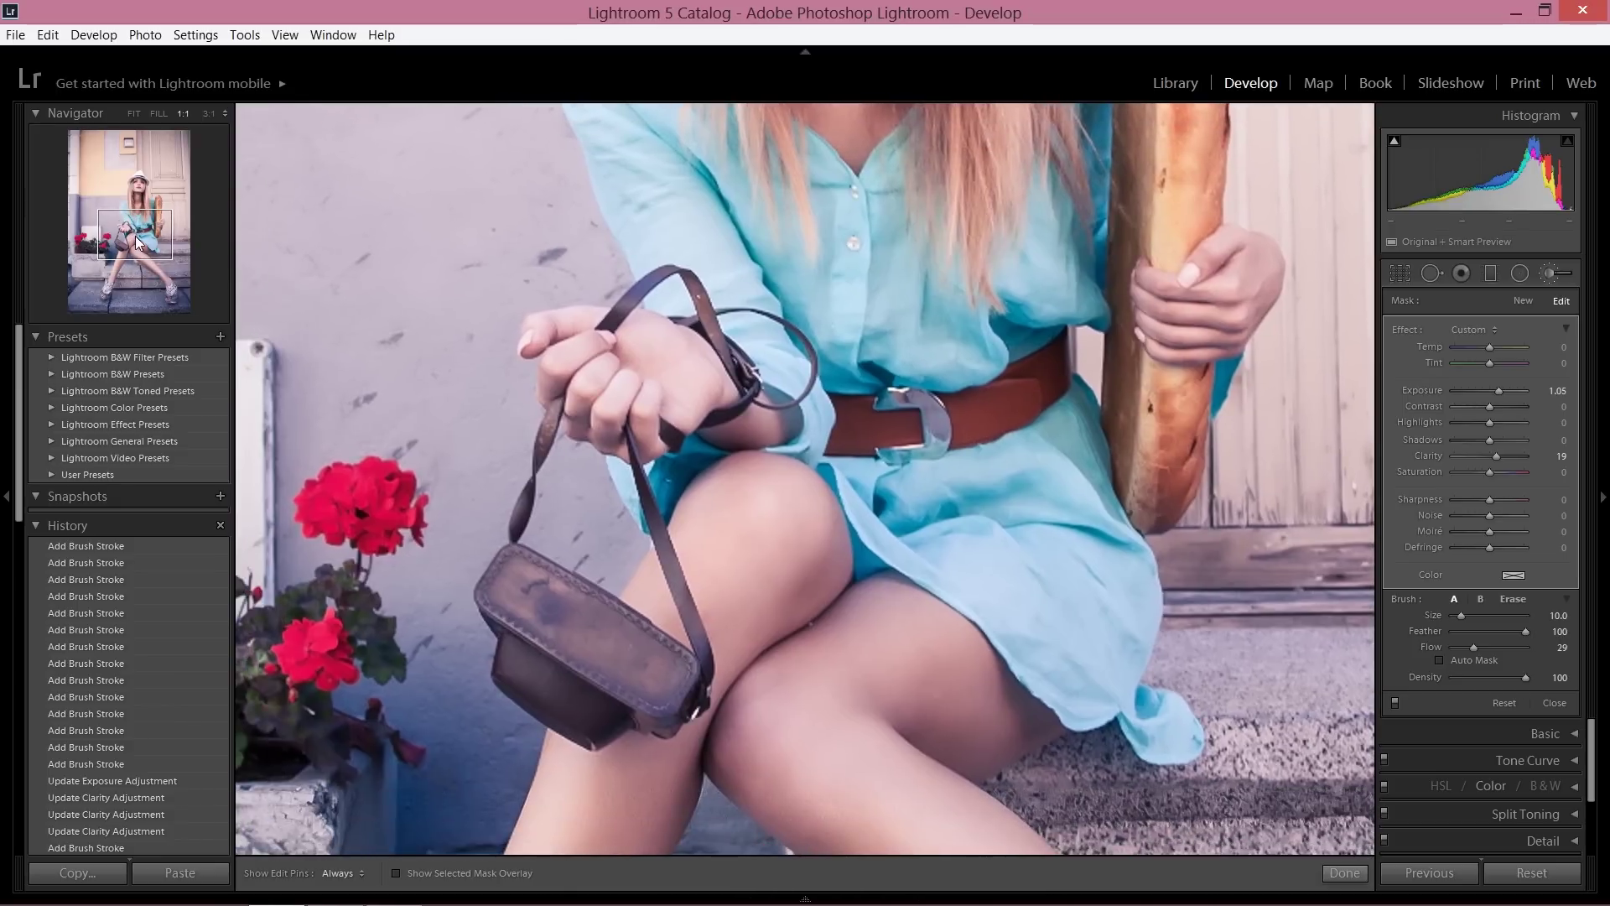
{"action": "key", "text": "h"}
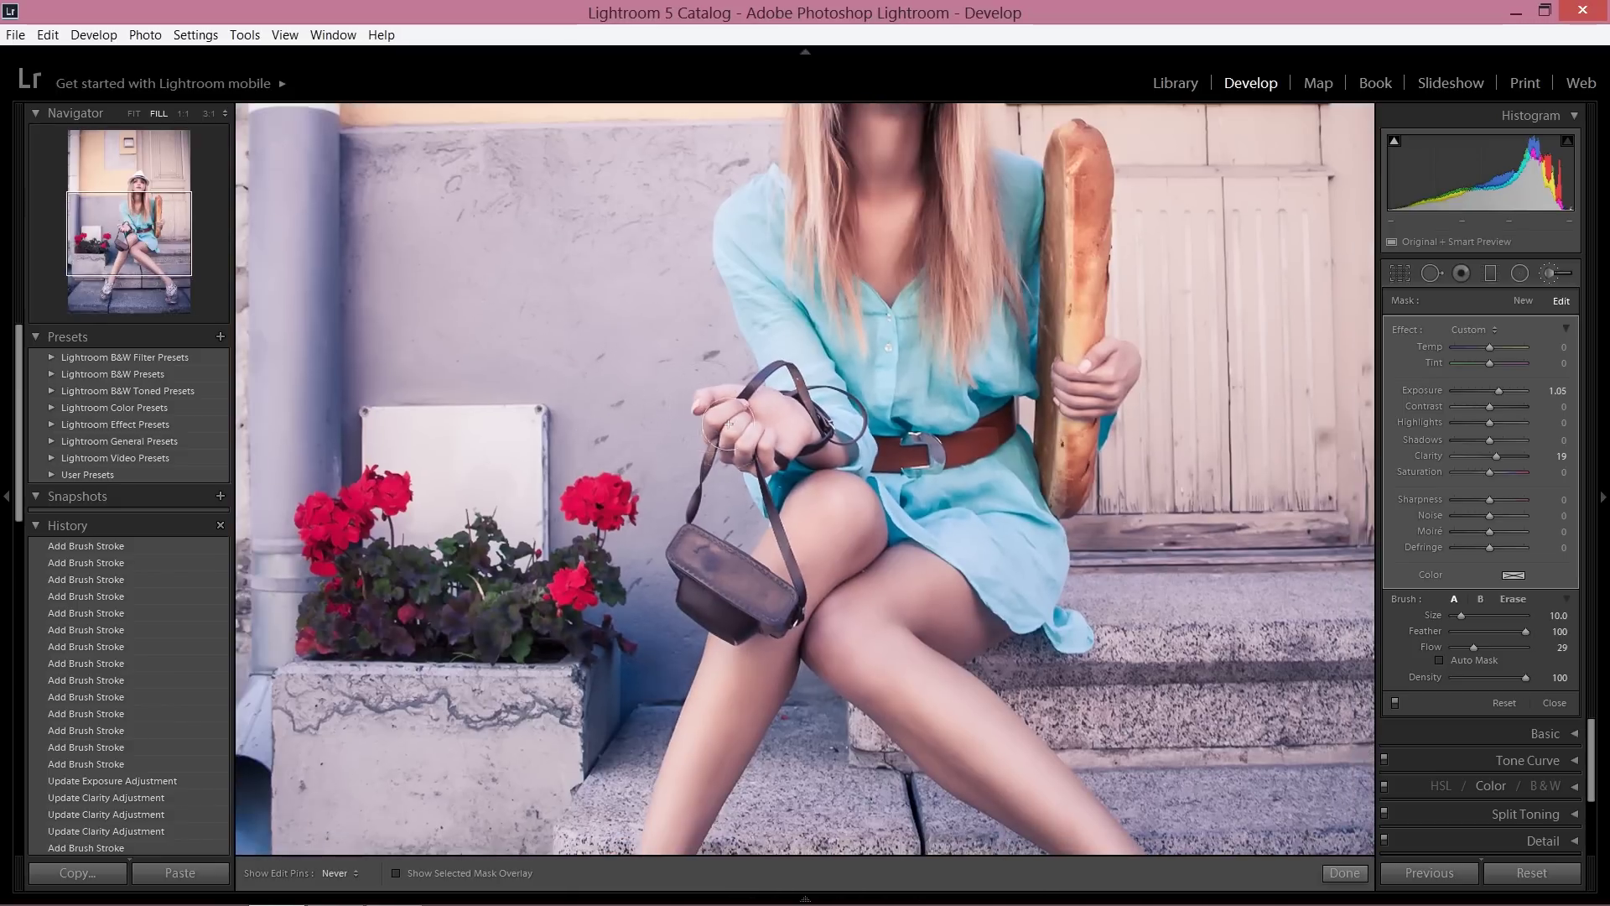
{"action": "left_click_drag", "start_coordinate": [728, 423], "coordinate": [809, 417]}
{"action": "left_click", "coordinate": [811, 421]}
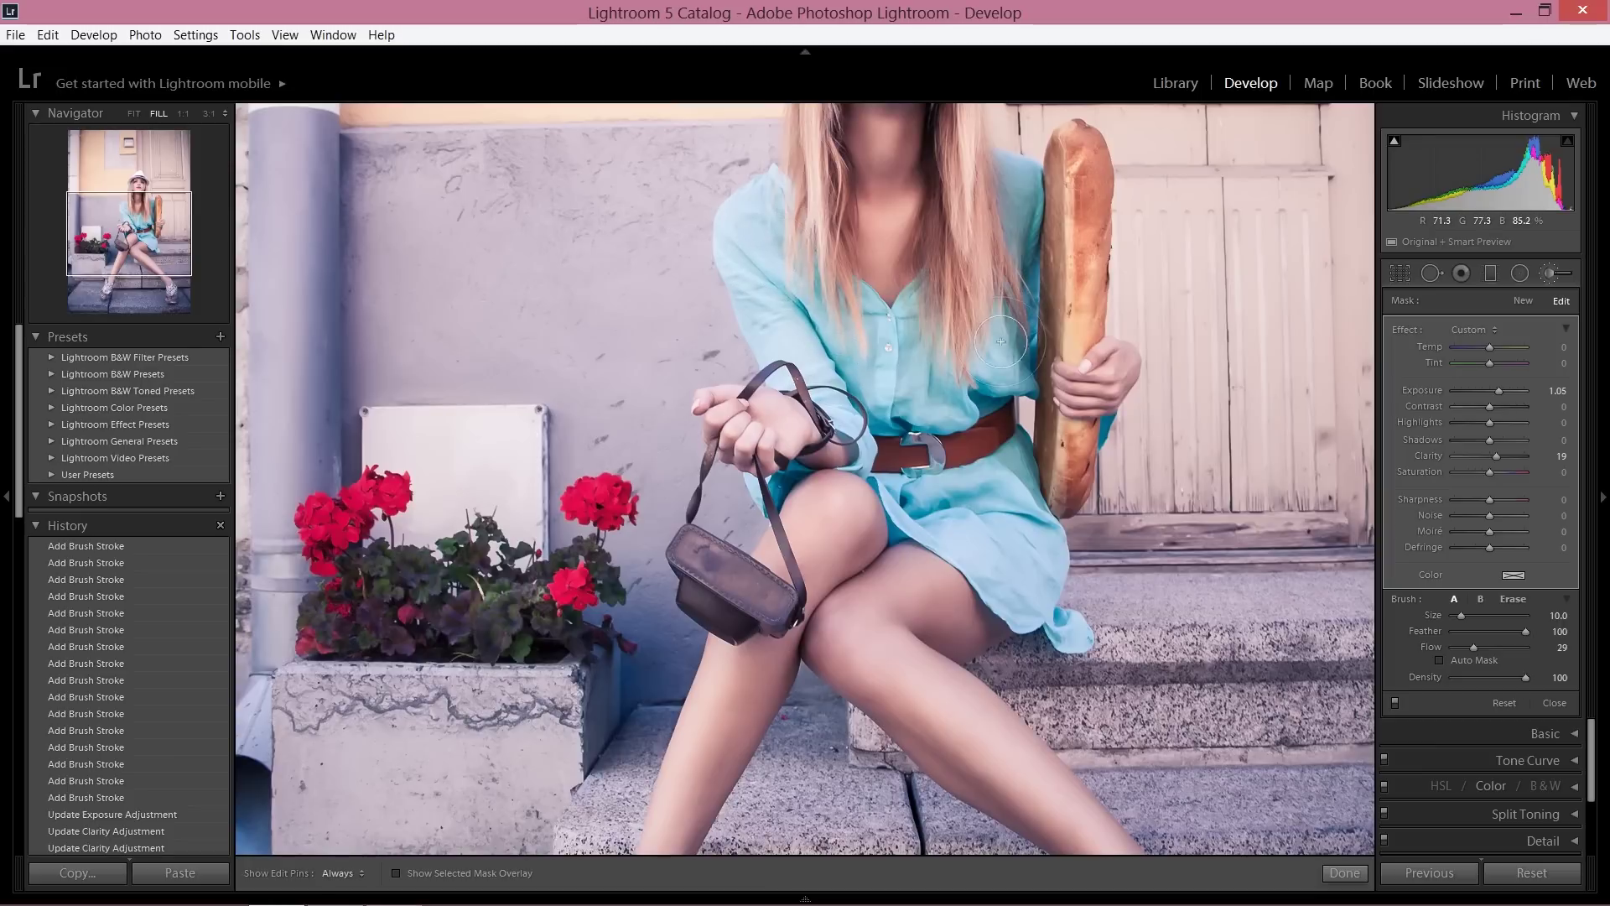
{"action": "left_click_drag", "start_coordinate": [1000, 341], "coordinate": [994, 275]}
{"action": "left_click_drag", "start_coordinate": [919, 315], "coordinate": [954, 450]}
{"action": "key", "text": "h"}
{"action": "left_click", "coordinate": [981, 447]}
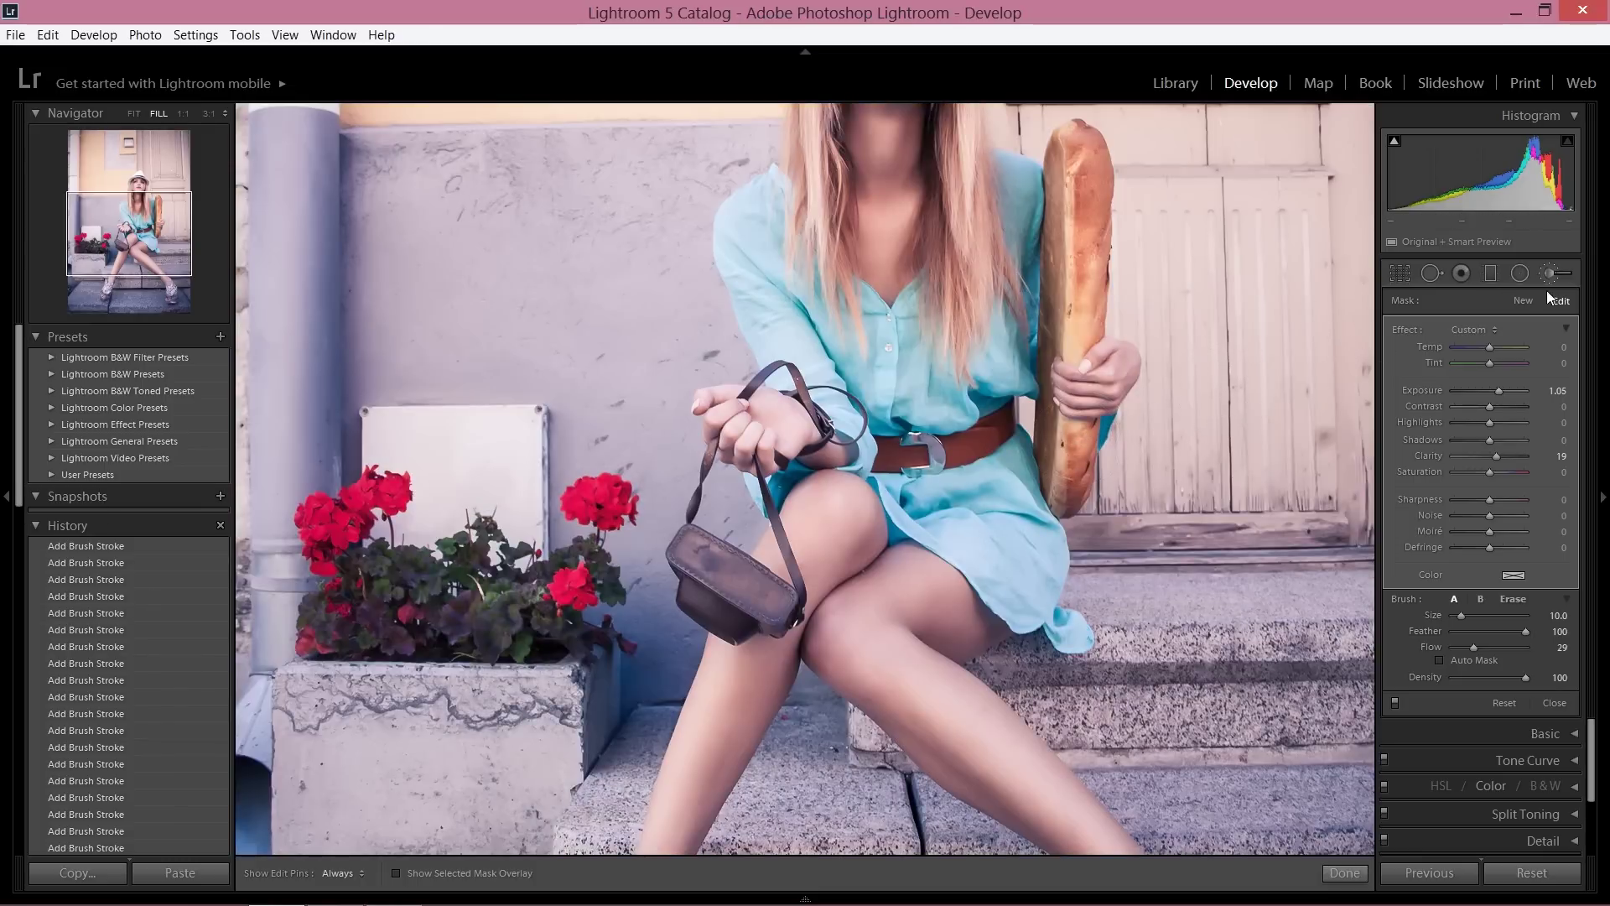
Step: Start a new darkening brush adjustment with Exposure -1.05, Highlights -36 and Shadows -19
{"action": "left_click", "coordinate": [1519, 300]}
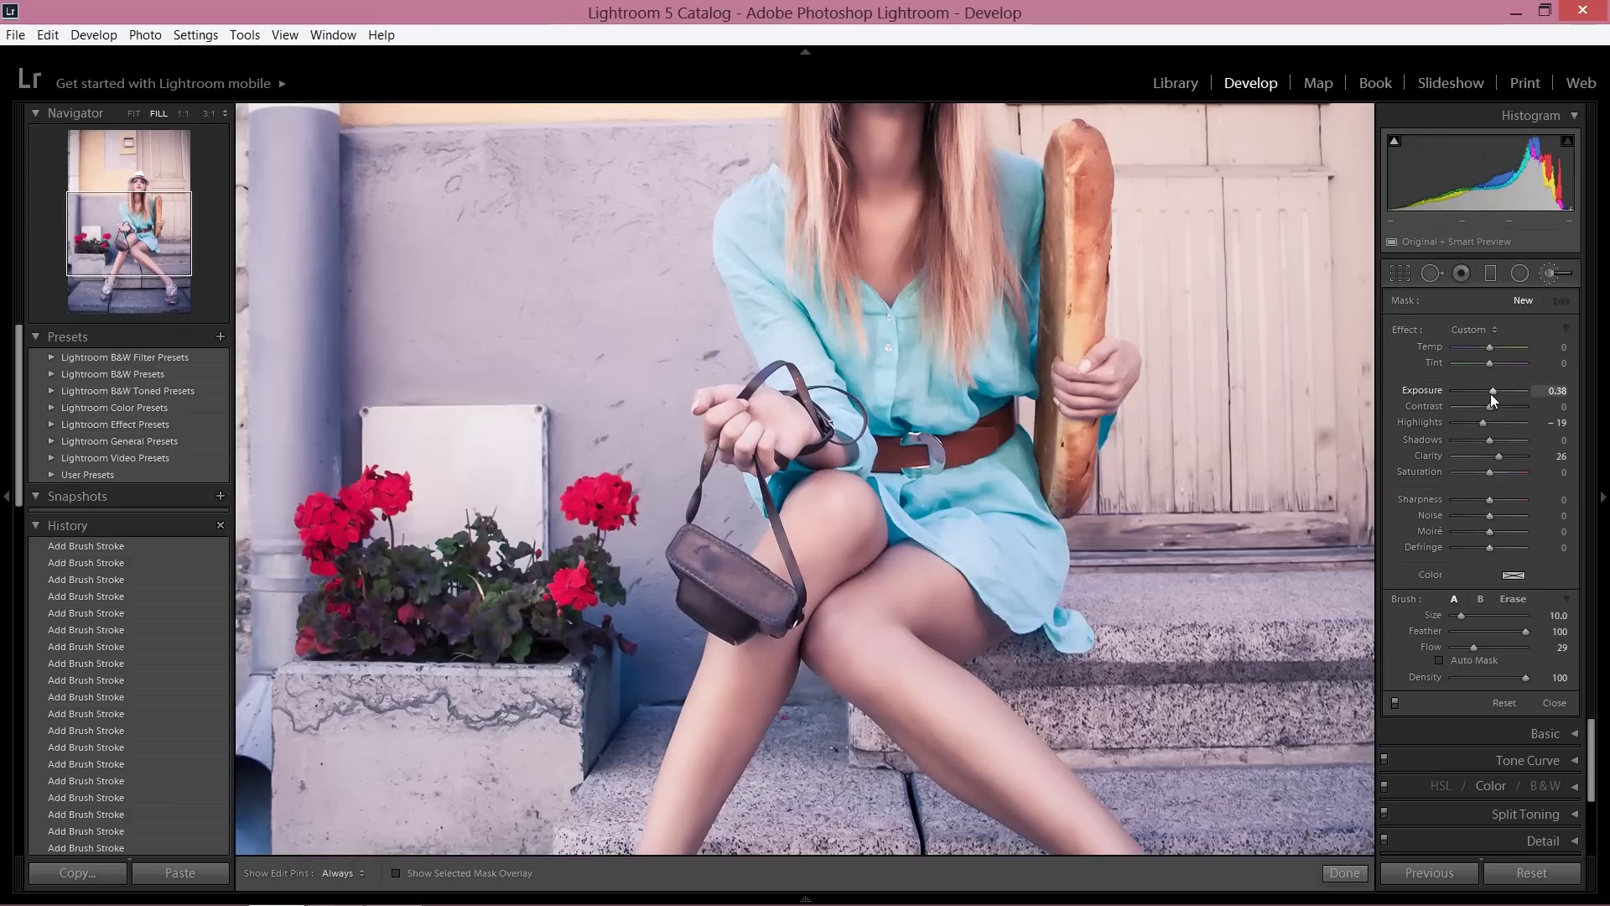
{"action": "left_click_drag", "start_coordinate": [1491, 392], "coordinate": [1481, 395]}
{"action": "left_click_drag", "start_coordinate": [1486, 441], "coordinate": [1483, 441]}
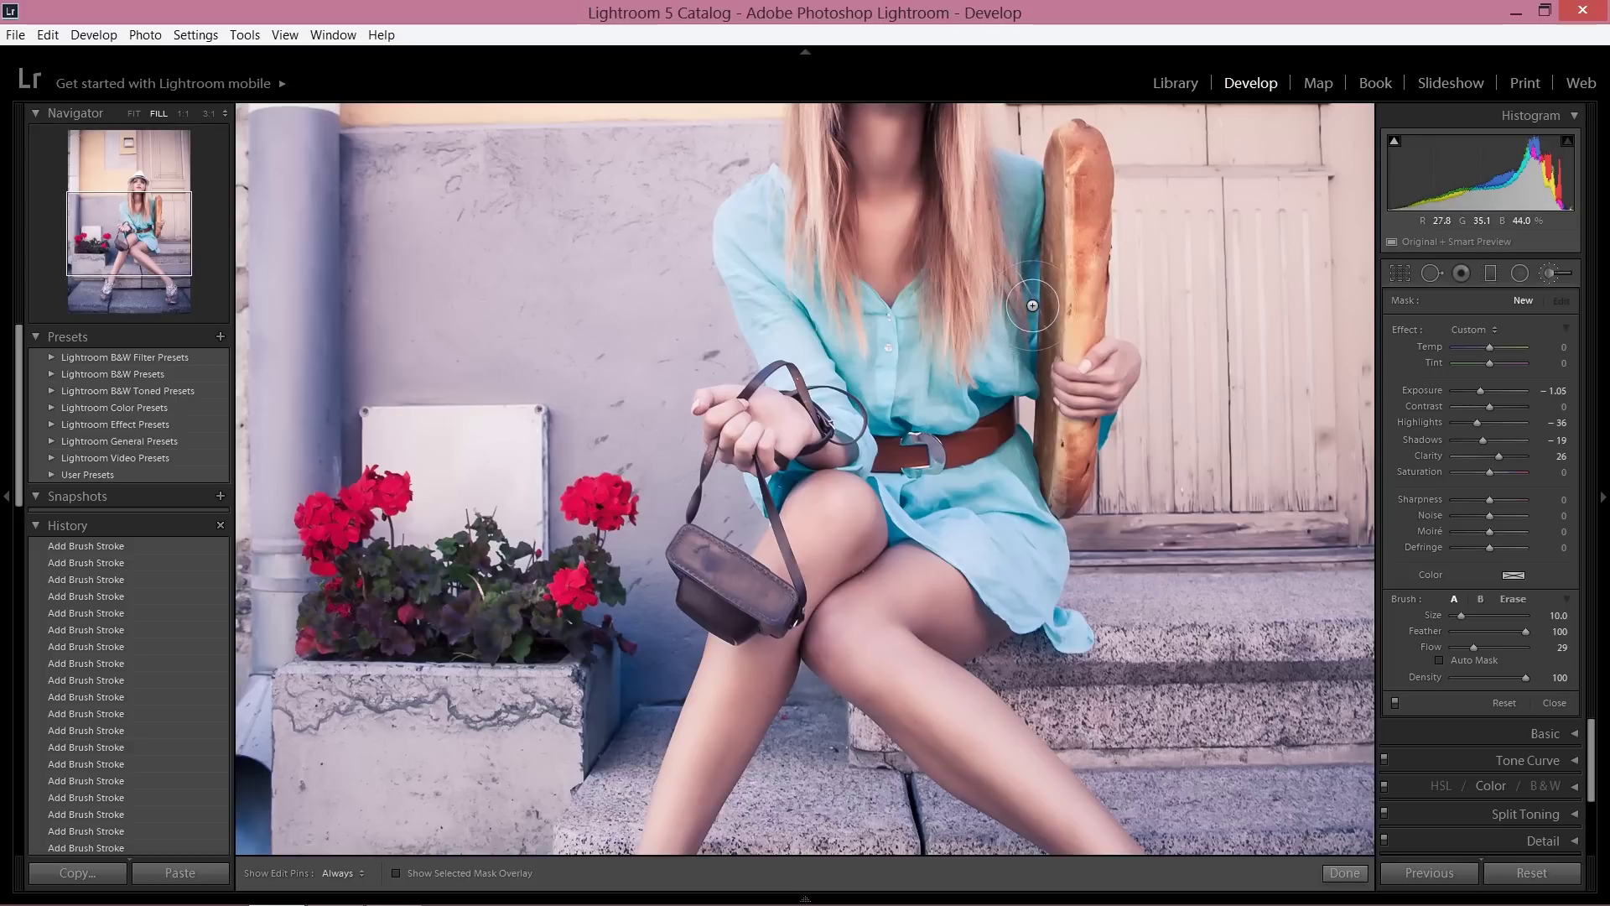
Step: Paint the darkening adjustment along the baguette's shaded edge beside the dress, and reduce its Clarity to 12
{"action": "left_click_drag", "start_coordinate": [1067, 165], "coordinate": [1054, 229]}
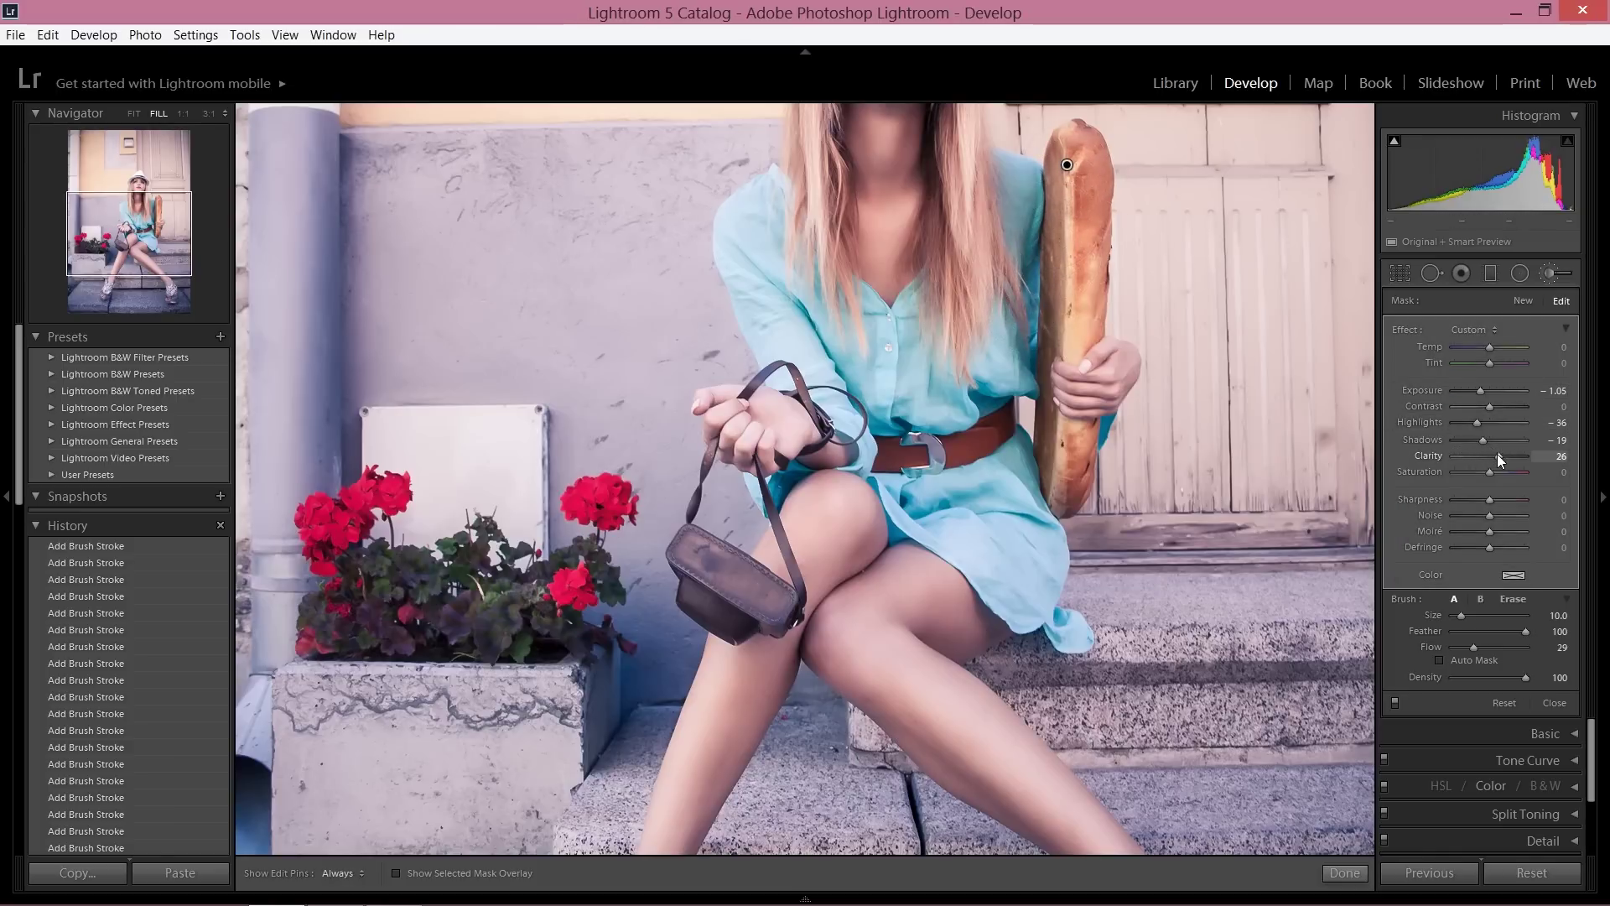
{"action": "left_click_drag", "start_coordinate": [1496, 456], "coordinate": [1493, 456]}
{"action": "left_click_drag", "start_coordinate": [1041, 177], "coordinate": [1049, 446]}
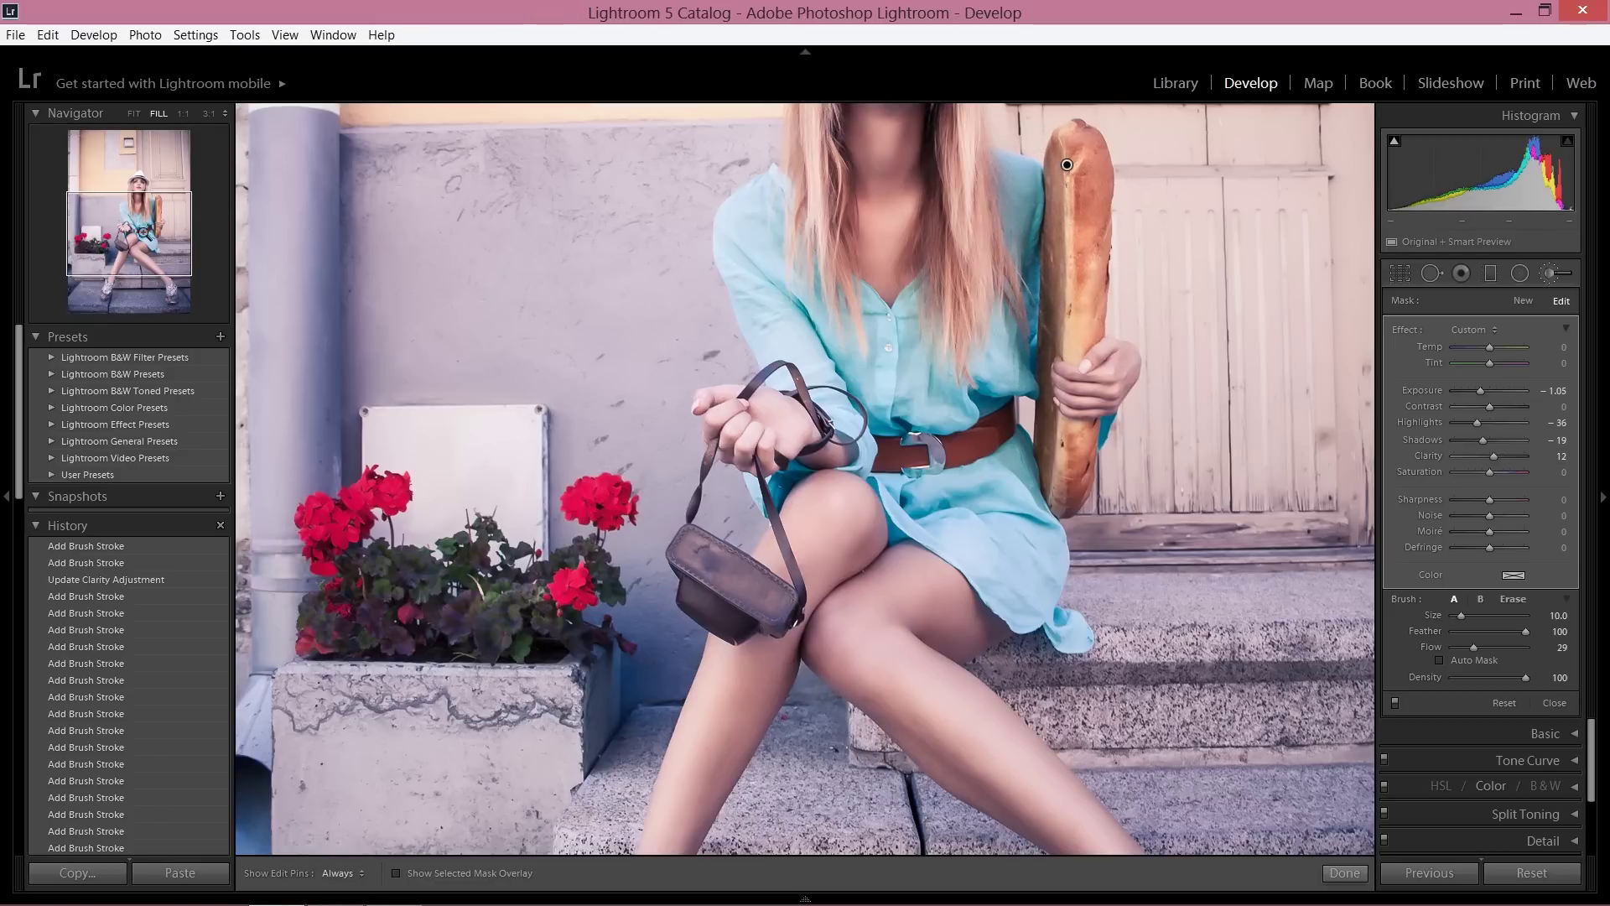
Step: Darken the neck shadow beside the hair and the hair ends over the dress, reducing the brush size to 8
{"action": "left_click_drag", "start_coordinate": [146, 230], "coordinate": [143, 193]}
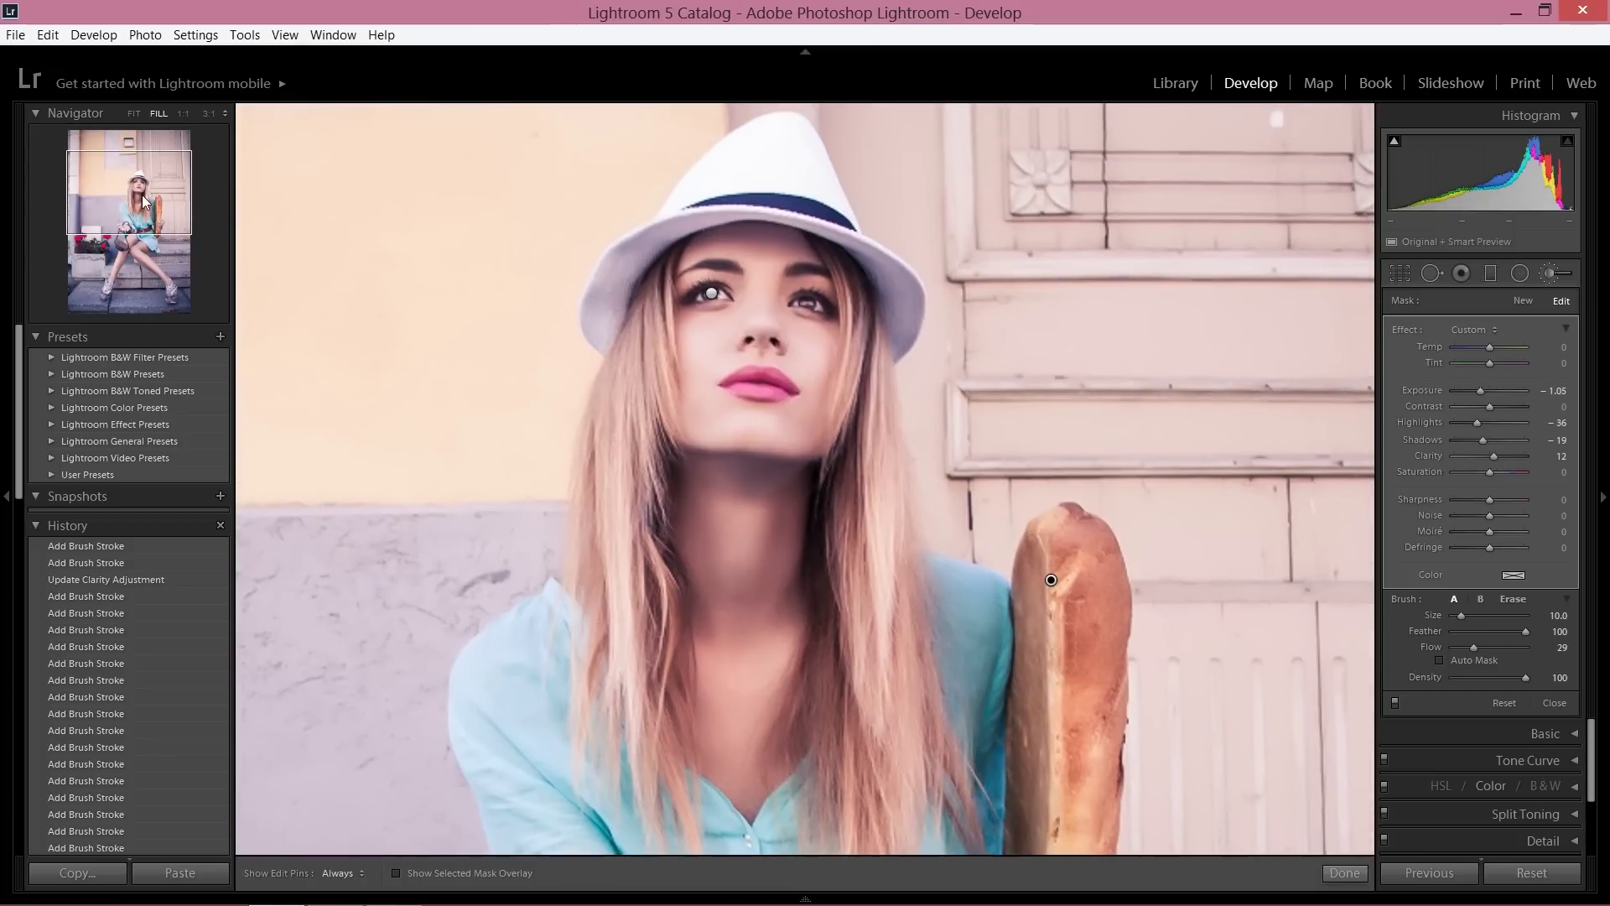
{"action": "key", "text": "z"}
{"action": "mouse_move", "coordinate": [843, 493]}
{"action": "left_mouse_down"}
{"action": "mouse_move", "coordinate": [849, 639]}
{"action": "mouse_move", "coordinate": [838, 540]}
{"action": "left_mouse_up"}
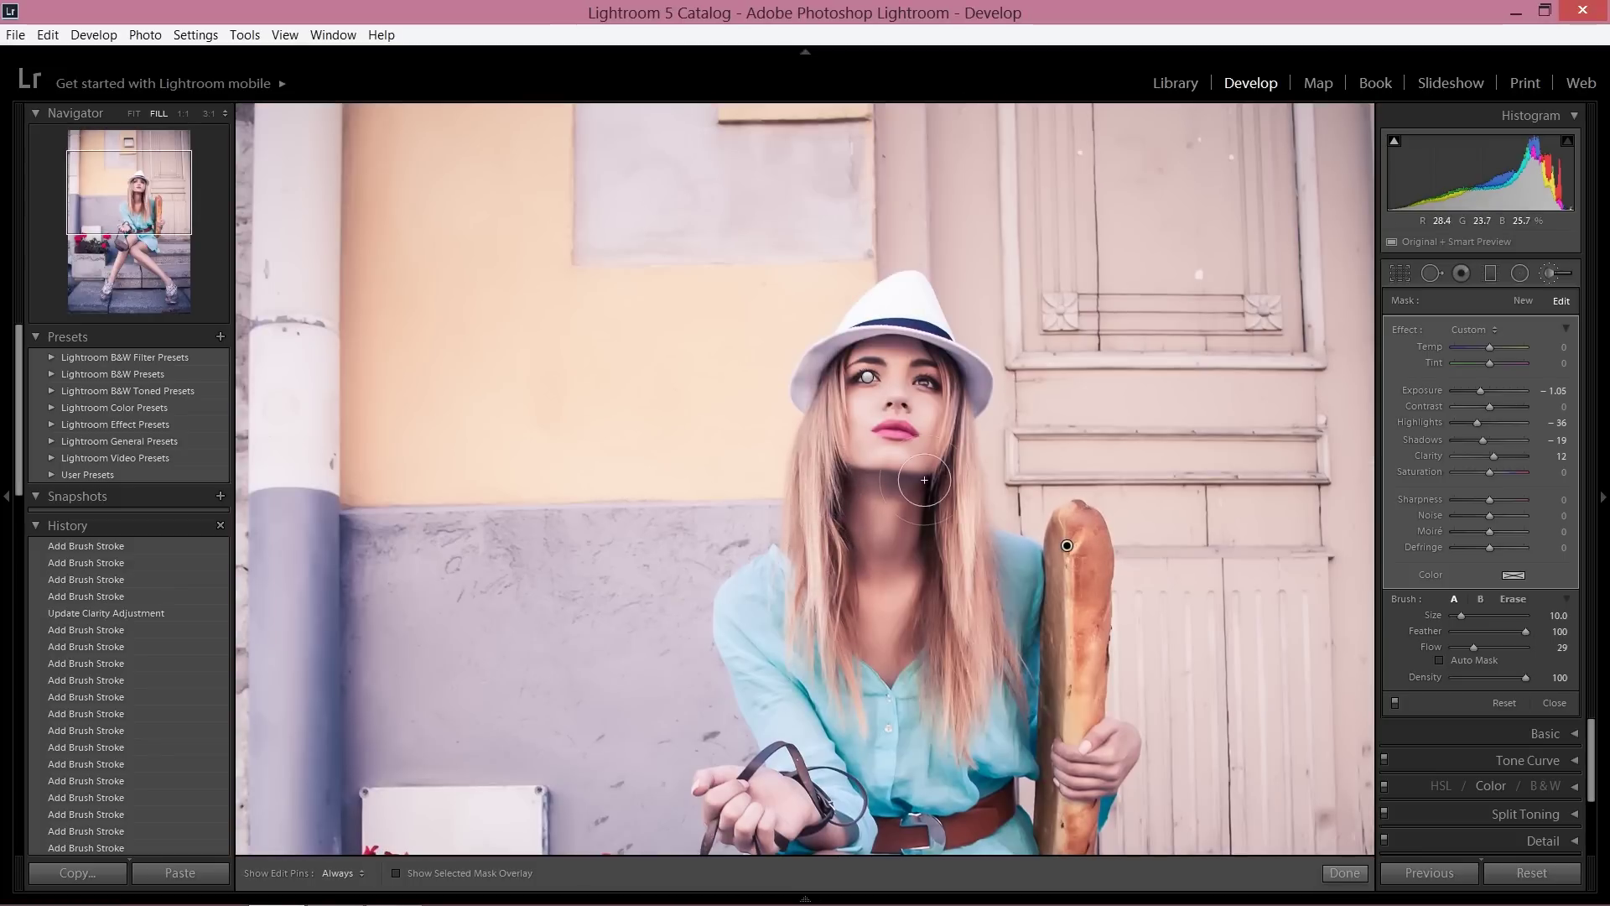
{"action": "left_click_drag", "start_coordinate": [926, 482], "coordinate": [939, 588]}
{"action": "scroll", "coordinate": [938, 551], "scroll_direction": "down", "scroll_amount": 2}
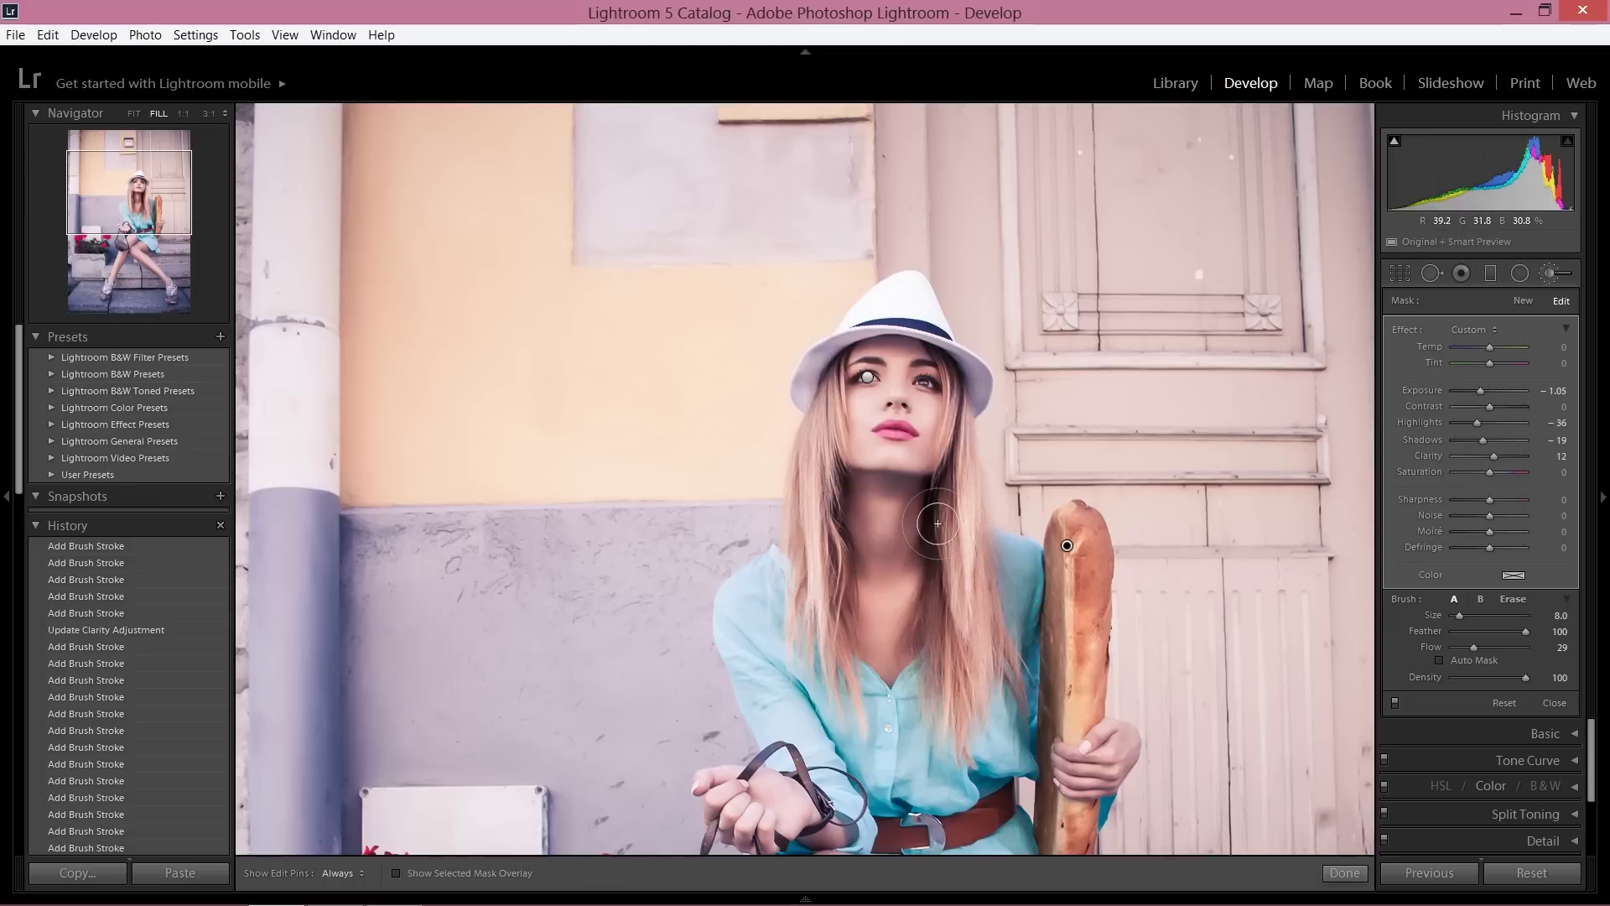
{"action": "left_click_drag", "start_coordinate": [935, 506], "coordinate": [939, 589]}
{"action": "left_click_drag", "start_coordinate": [963, 695], "coordinate": [964, 704]}
{"action": "left_click_drag", "start_coordinate": [959, 696], "coordinate": [979, 739]}
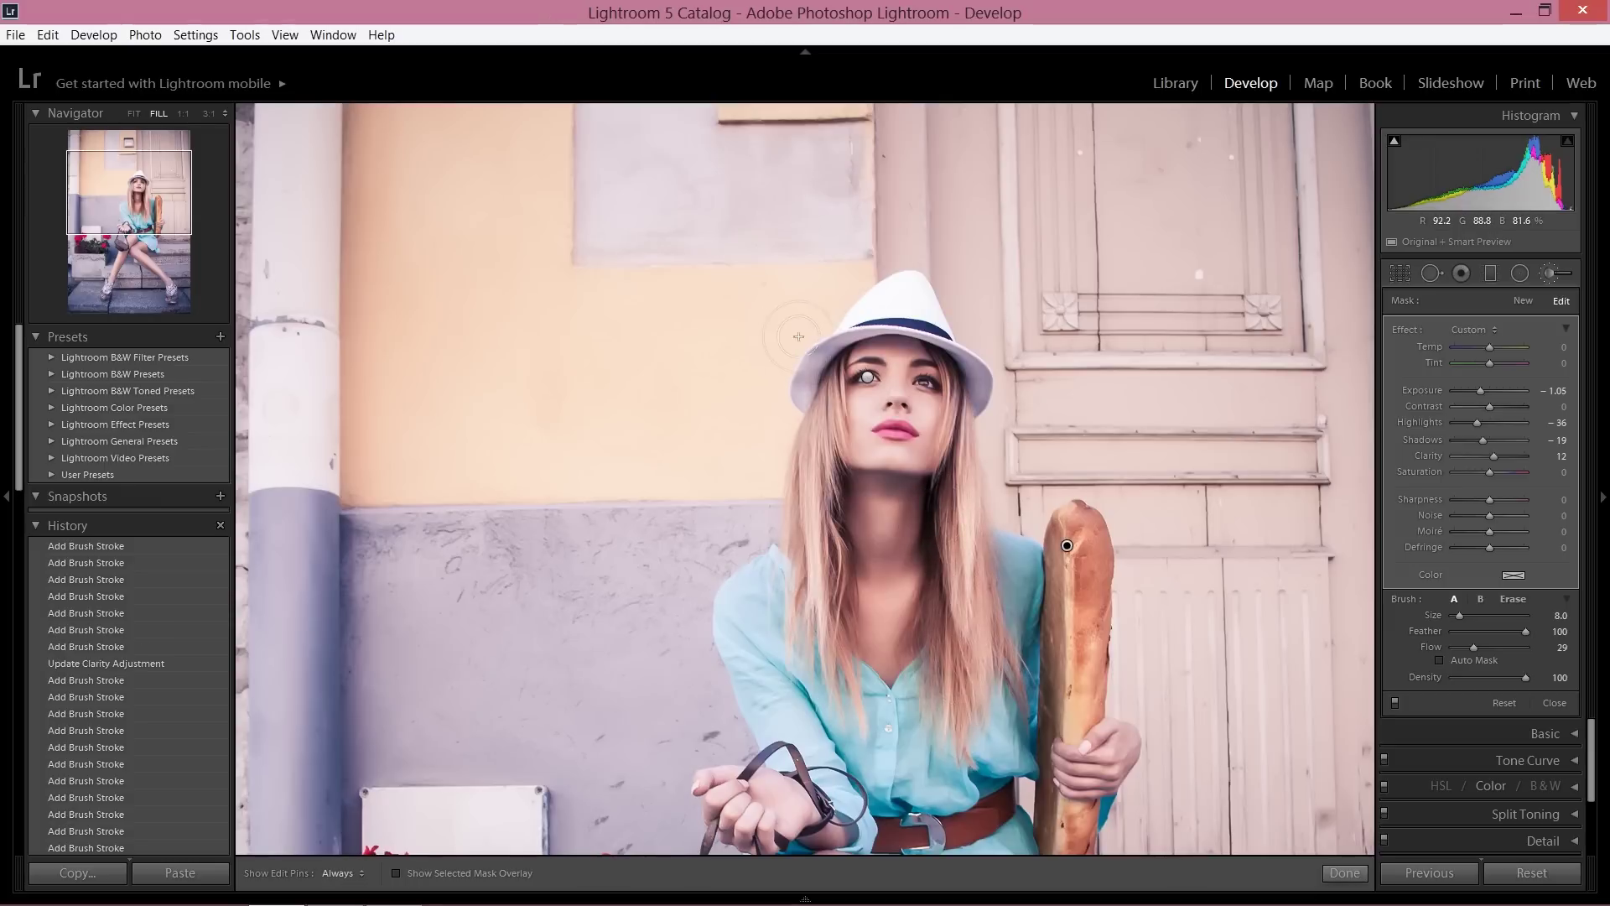
Step: Dab the darkening brush on the hair and forehead beneath the hat's brim and on the brim's edge
{"action": "left_click", "coordinate": [804, 409]}
{"action": "left_click", "coordinate": [883, 344]}
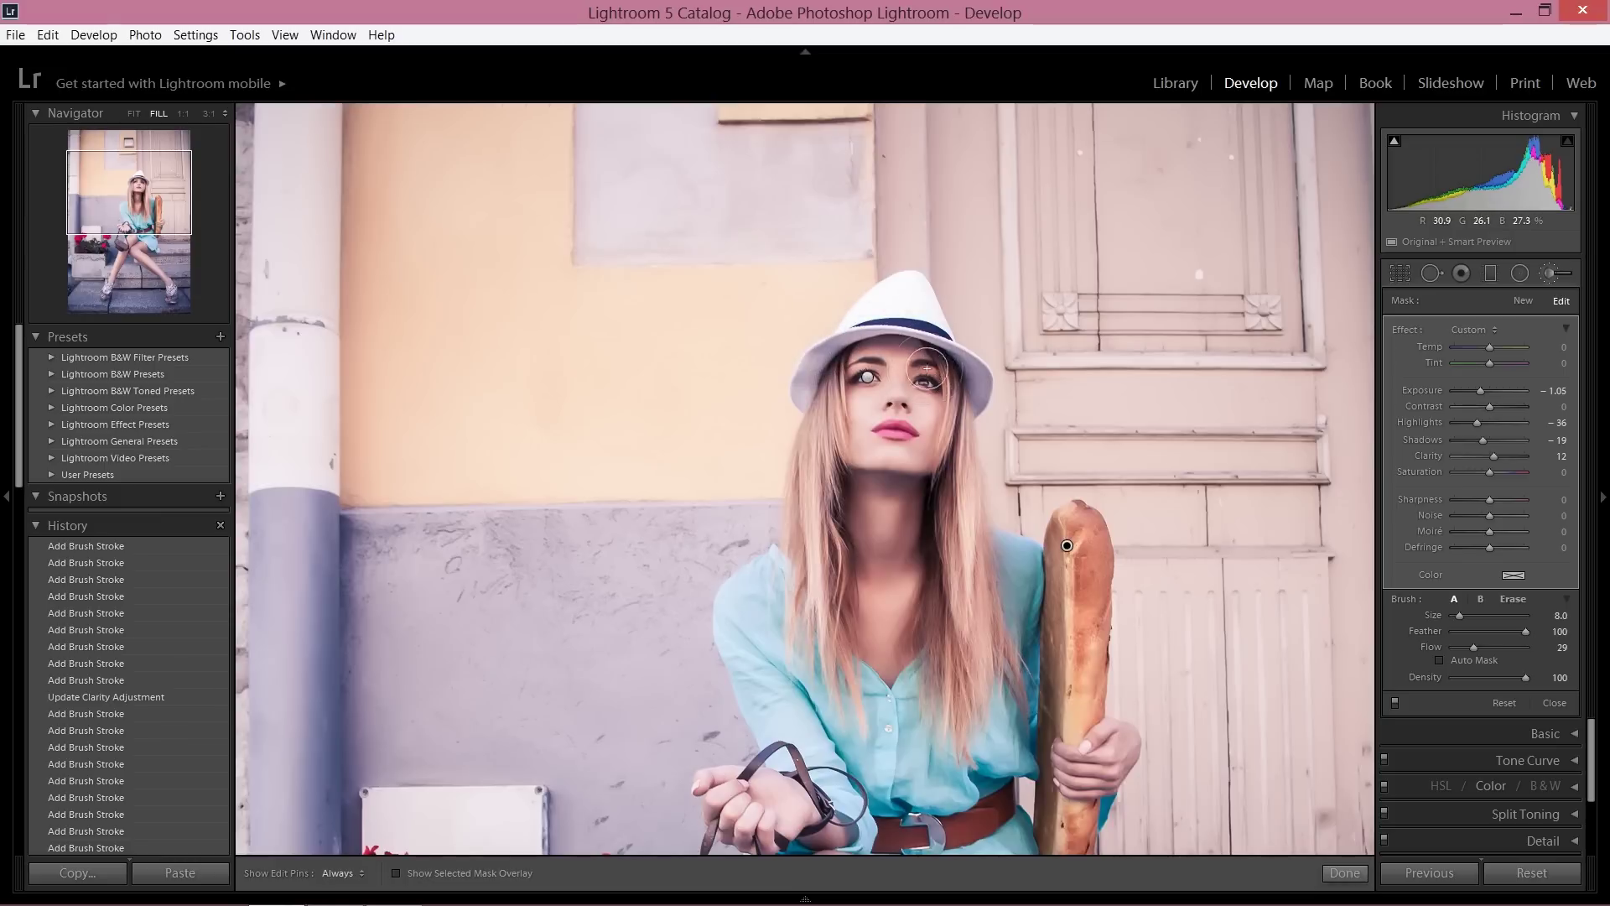
{"action": "left_click", "coordinate": [971, 373]}
{"action": "key", "text": "h"}
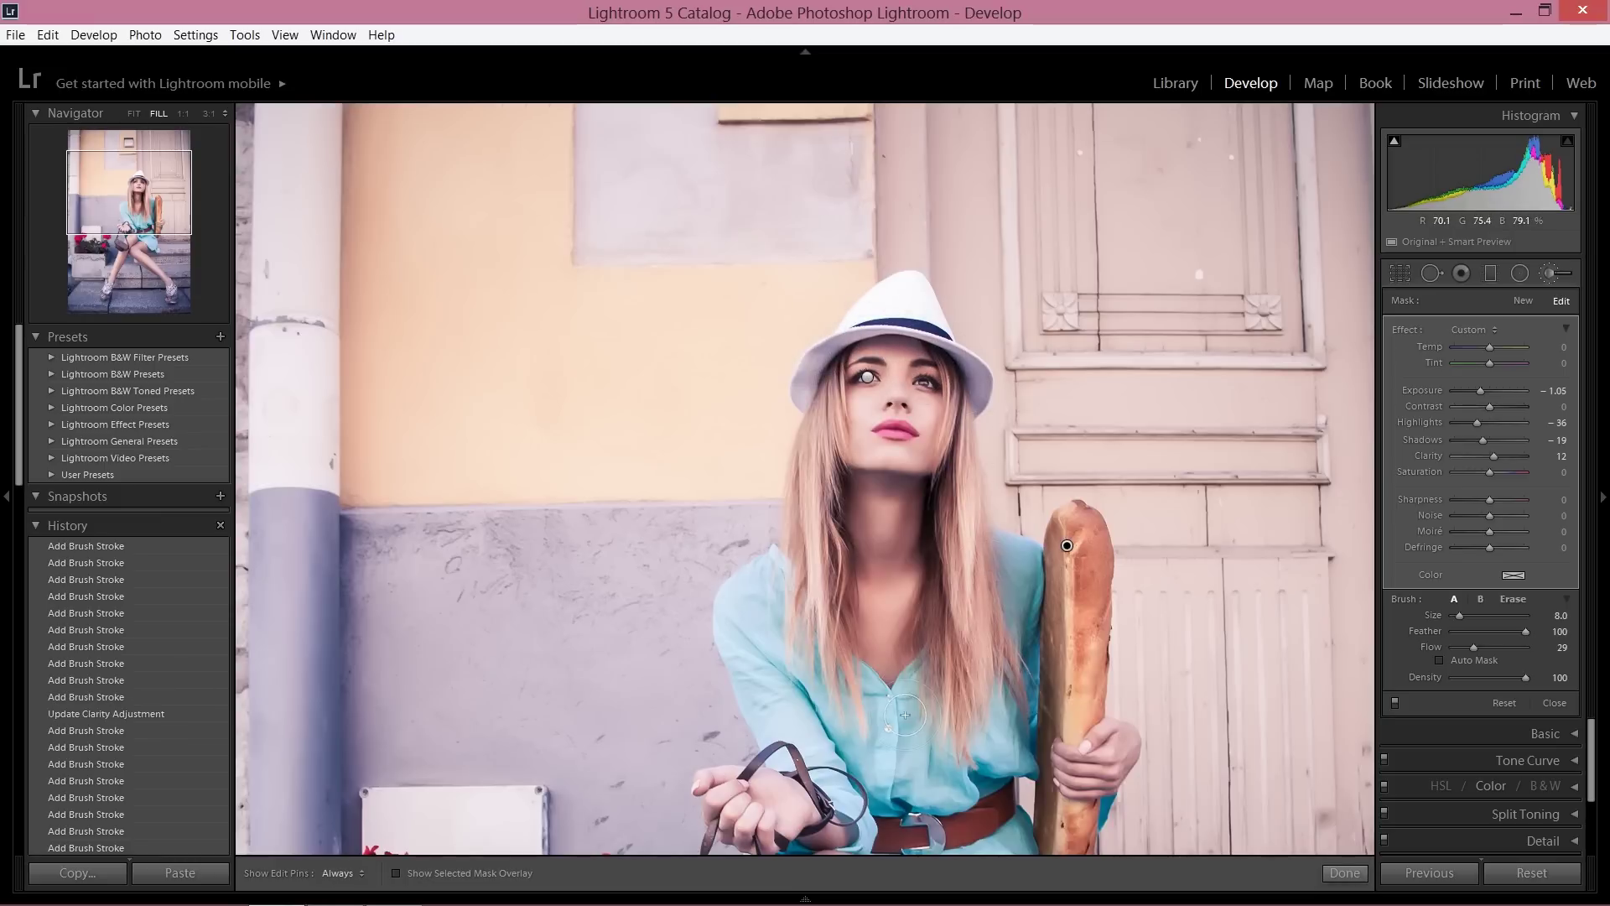
Step: Paint the darkening adjustment over the dress folds where the sleeve meets the waist above the camera strap
{"action": "left_click", "coordinate": [153, 190]}
{"action": "left_click_drag", "start_coordinate": [154, 190], "coordinate": [135, 219]}
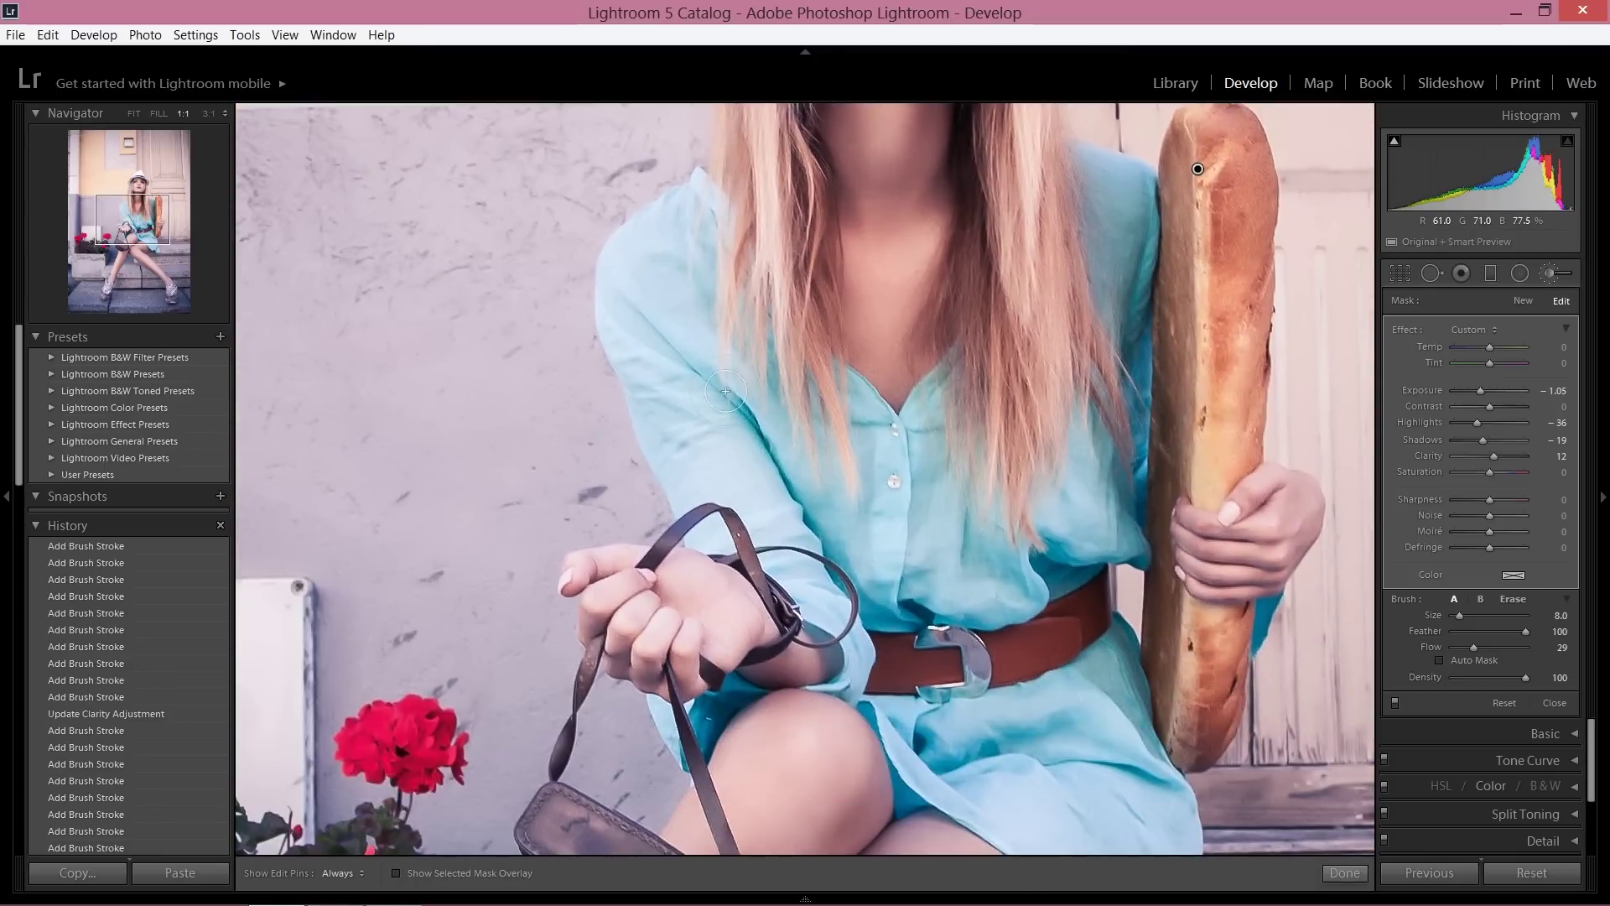
{"action": "left_click", "coordinate": [840, 593]}
{"action": "key", "text": "h"}
{"action": "left_click_drag", "start_coordinate": [833, 601], "coordinate": [869, 593]}
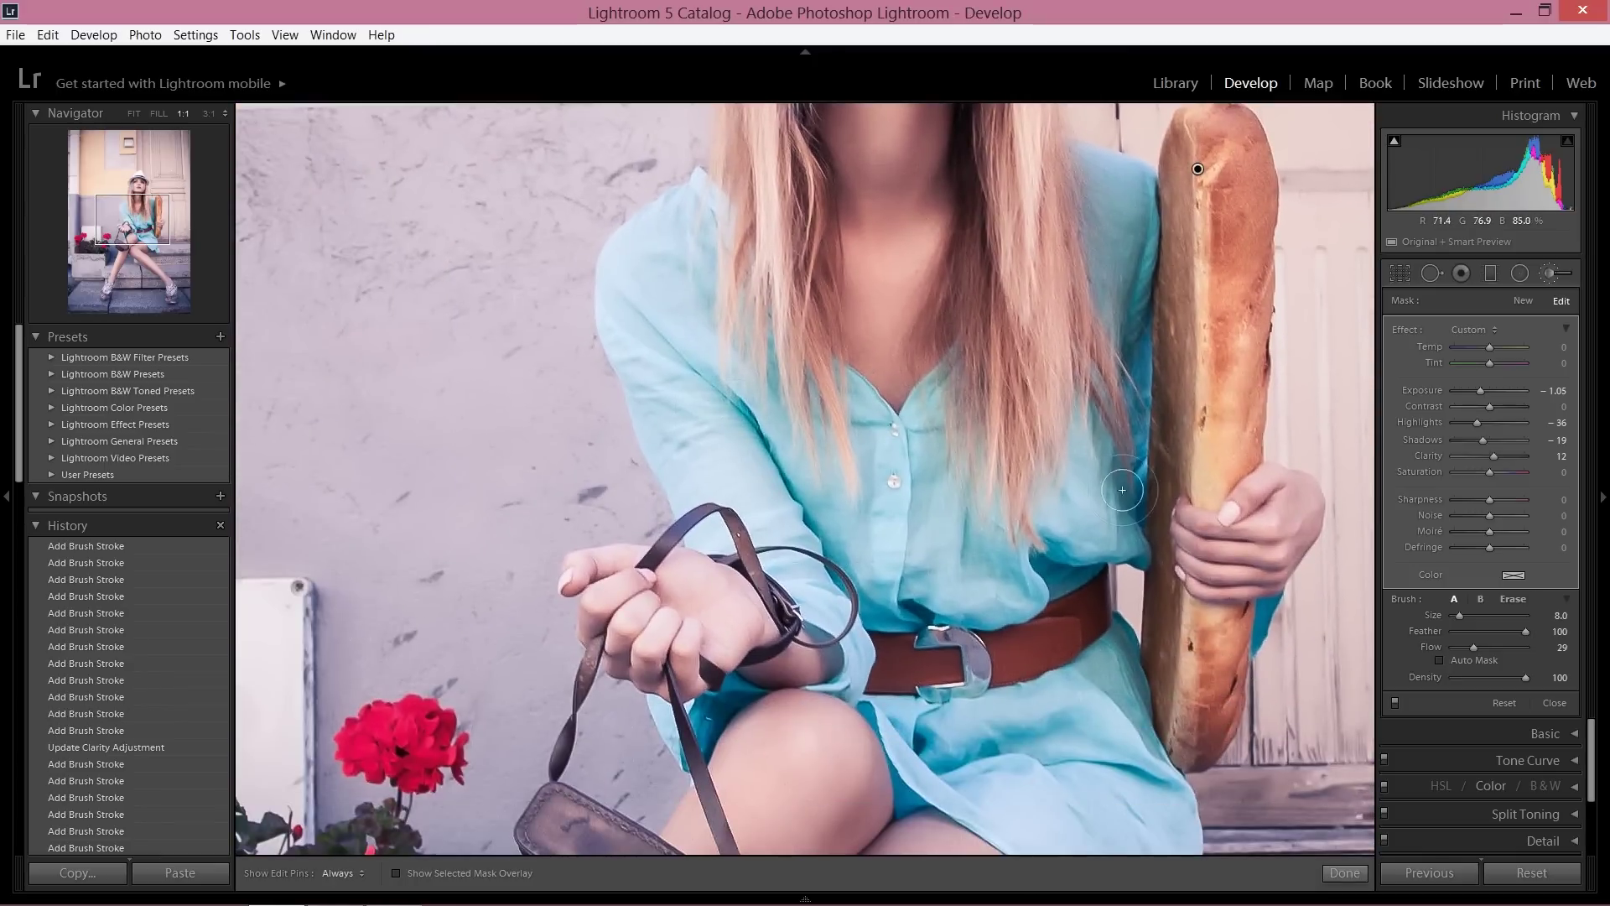
Step: Darken the dress folds beside the baguette down to the belt, enlarging the brush size to 12
{"action": "scroll", "coordinate": [1136, 342], "scroll_direction": "up", "scroll_amount": 1}
{"action": "left_click", "coordinate": [1136, 343]}
{"action": "mouse_move", "coordinate": [1122, 317]}
{"action": "left_mouse_down"}
{"action": "mouse_move", "coordinate": [1136, 284]}
{"action": "mouse_move", "coordinate": [1113, 420]}
{"action": "left_mouse_up"}
{"action": "scroll", "coordinate": [1102, 644], "scroll_direction": "up", "scroll_amount": 2}
{"action": "left_click_drag", "start_coordinate": [1094, 617], "coordinate": [1117, 505]}
{"action": "left_click_drag", "start_coordinate": [1117, 505], "coordinate": [1104, 676]}
{"action": "key", "text": "h"}
Step: Set the darkening adjustment's Highlights to -55 and add more strokes over the sleeve and waist folds
{"action": "mouse_move", "coordinate": [822, 579]}
{"action": "left_mouse_down"}
{"action": "mouse_move", "coordinate": [849, 641]}
{"action": "mouse_move", "coordinate": [825, 662]}
{"action": "left_mouse_up"}
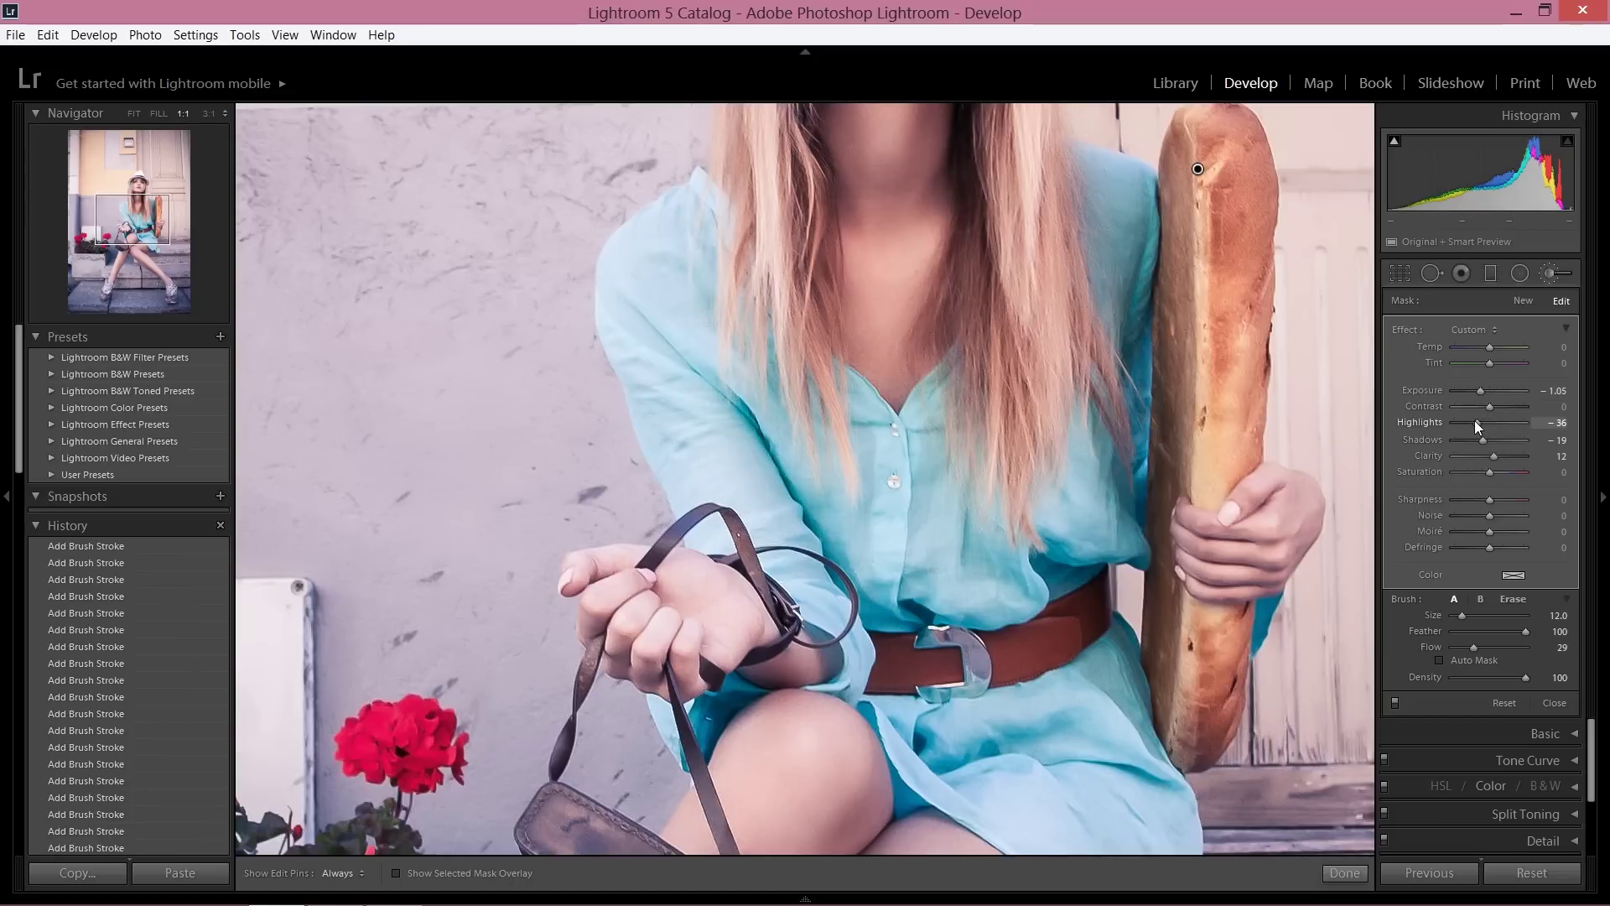
{"action": "left_click_drag", "start_coordinate": [1462, 422], "coordinate": [1456, 422]}
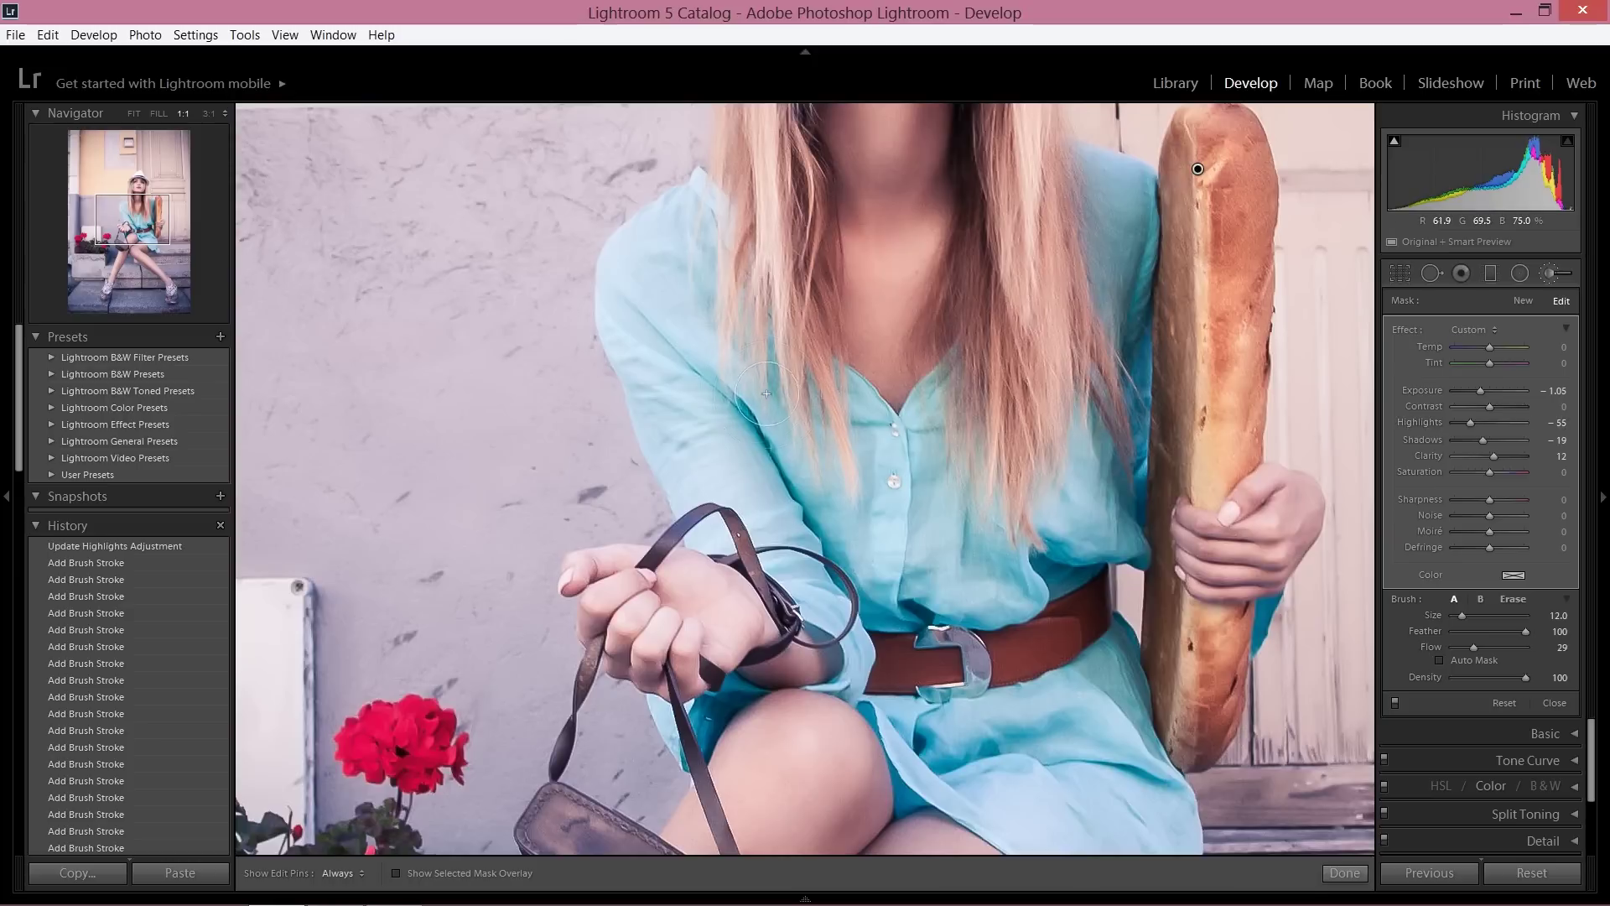
{"action": "left_click_drag", "start_coordinate": [860, 591], "coordinate": [849, 587]}
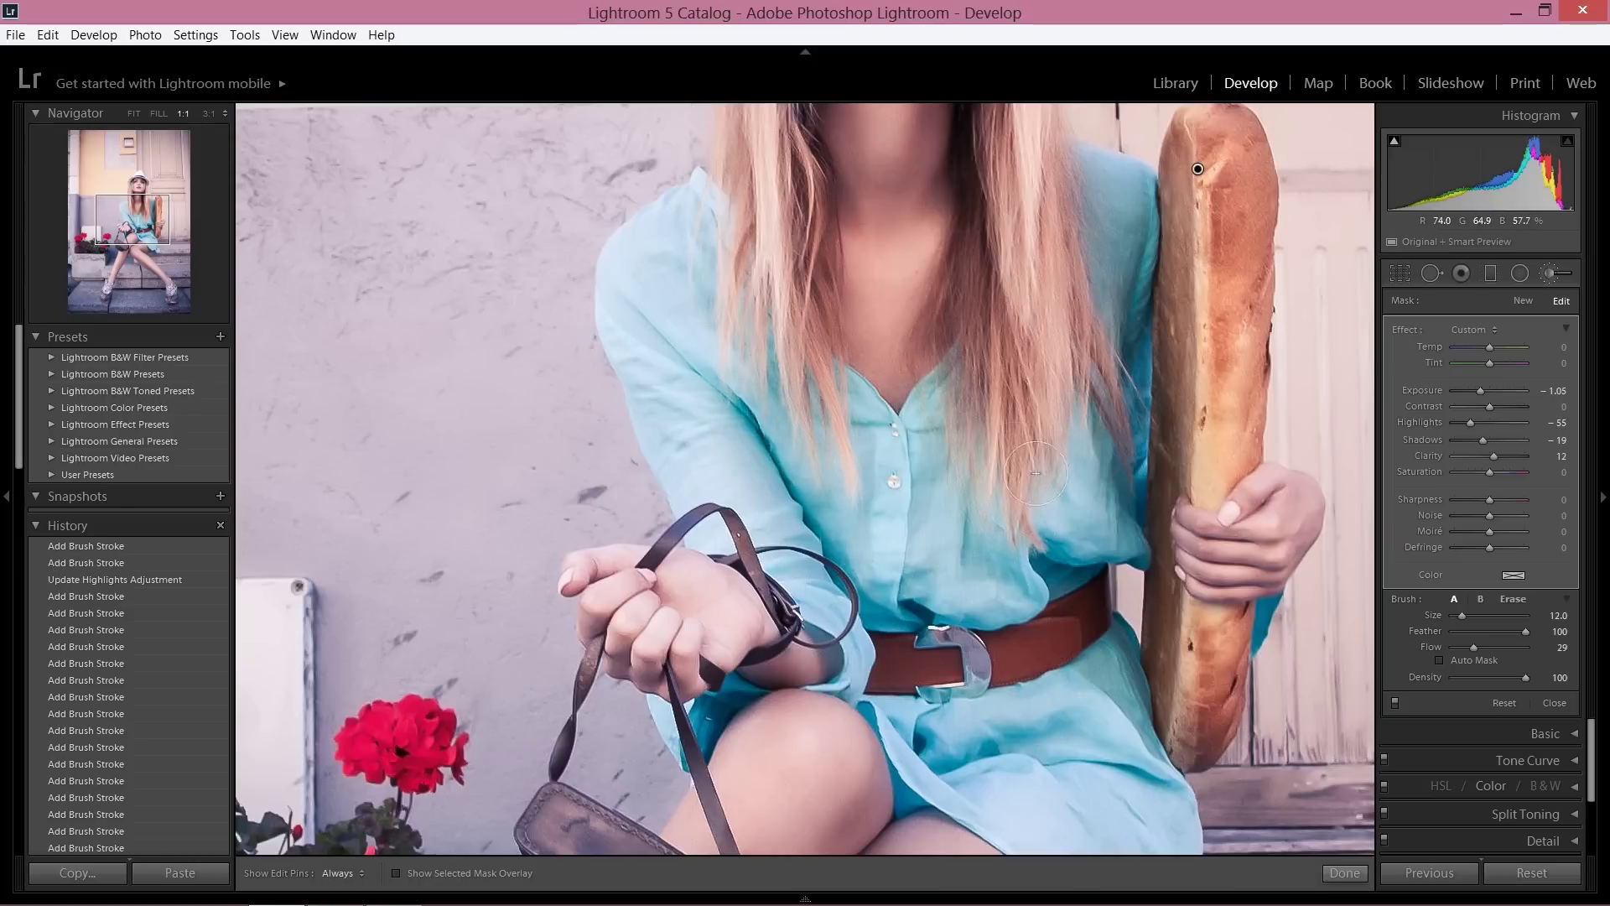
Step: Darken the dress fold above the belt, the thigh beneath the dress hem and the crease between the crossed legs
{"action": "left_click", "coordinate": [1070, 607]}
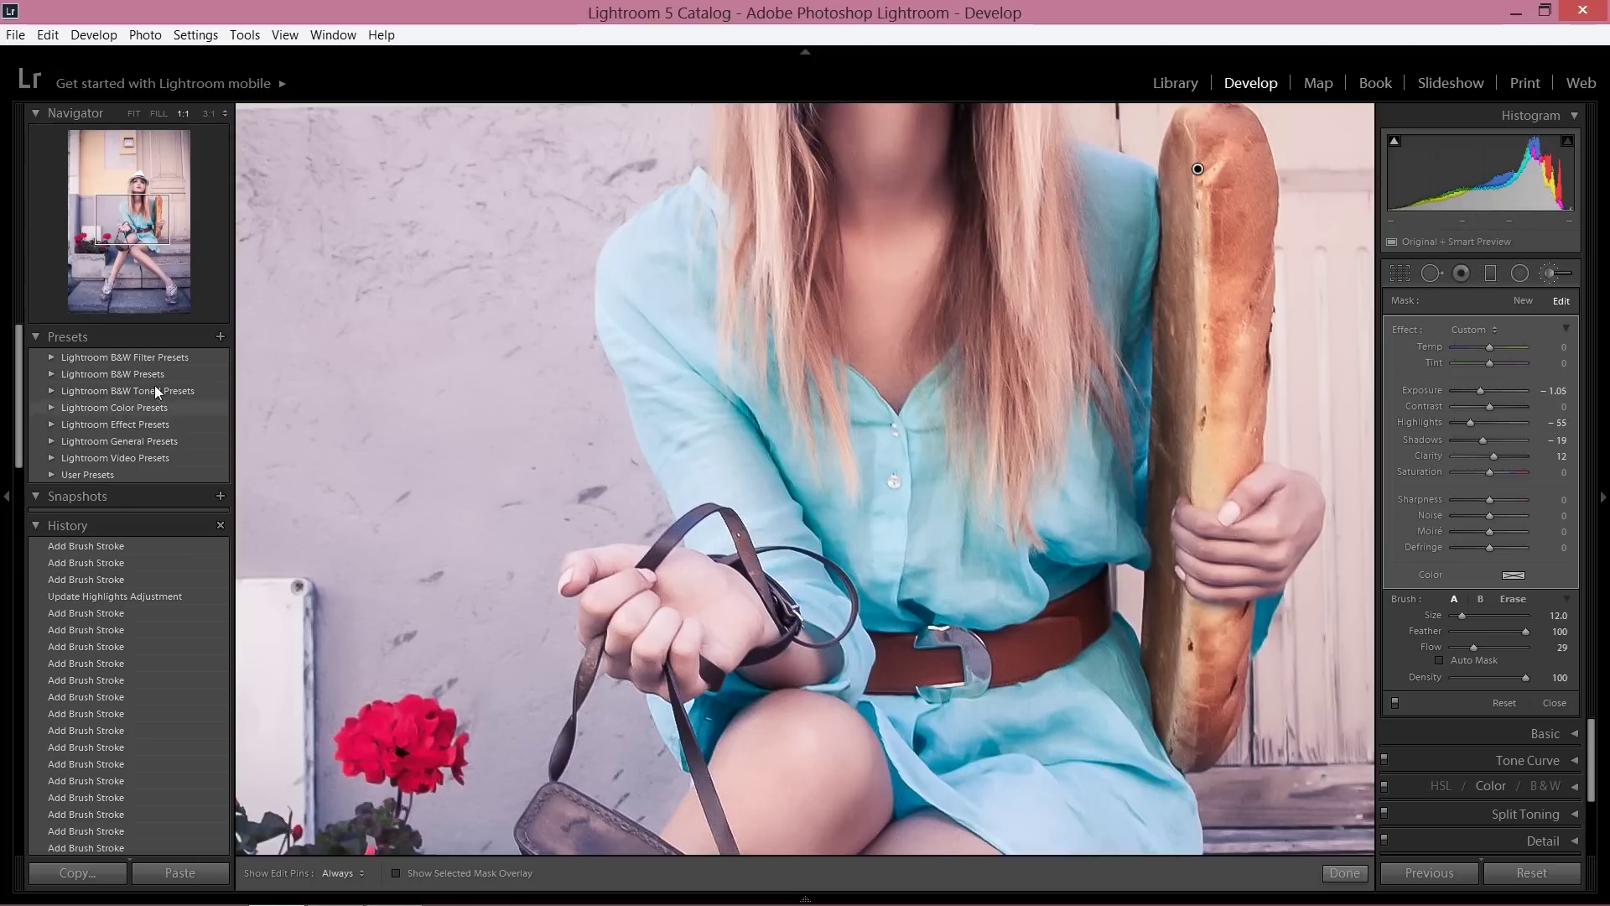
{"action": "left_click_drag", "start_coordinate": [139, 244], "coordinate": [133, 262]}
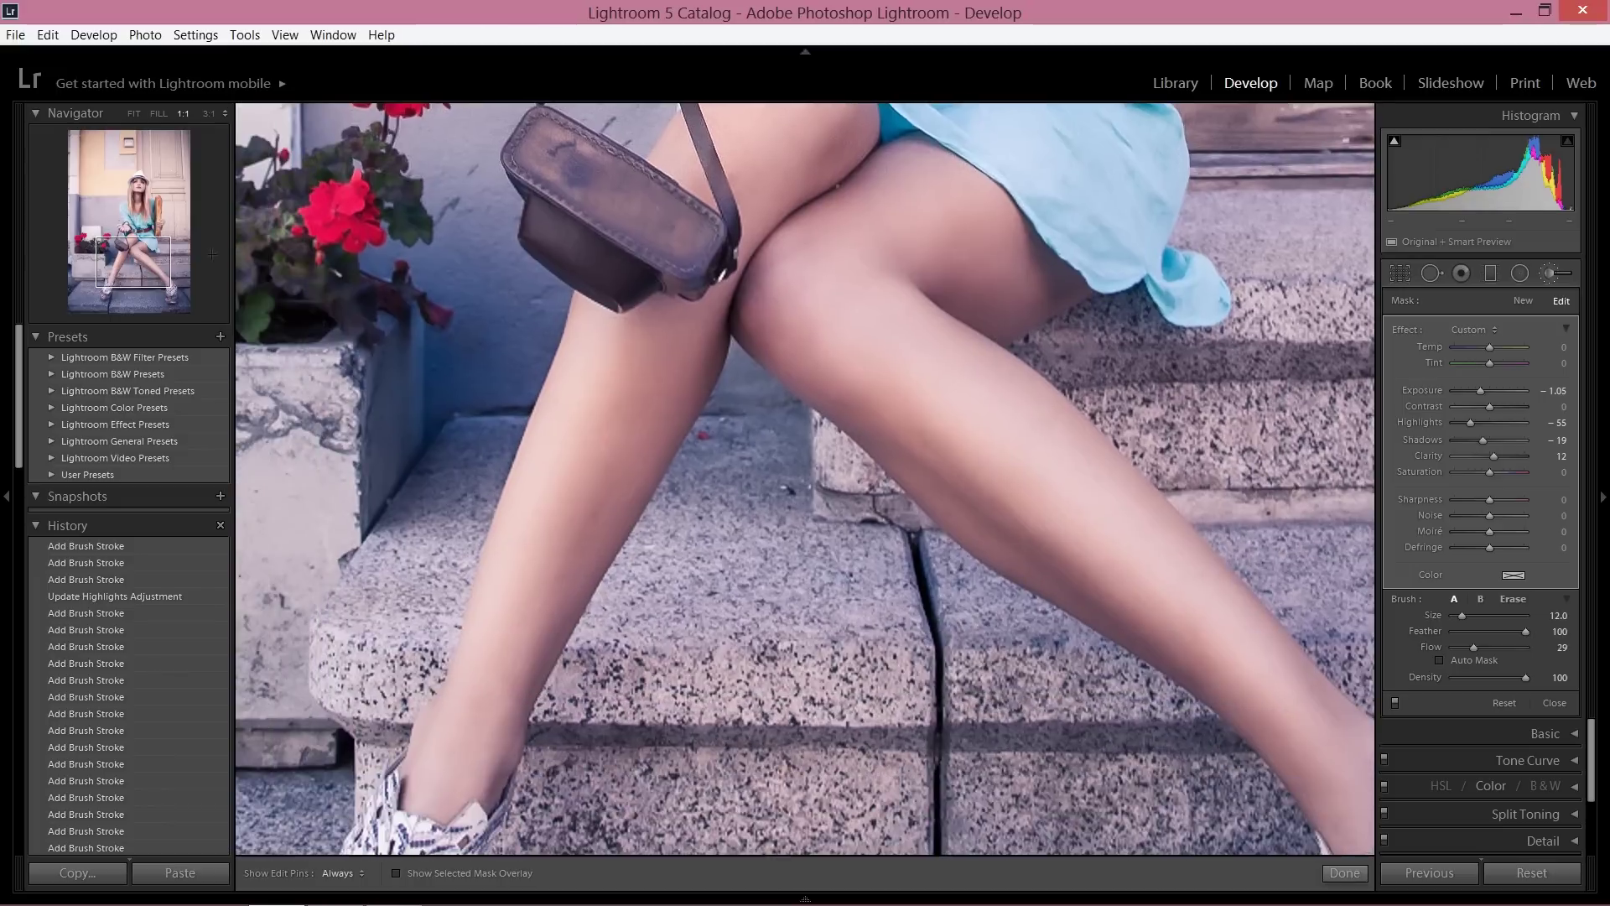
{"action": "left_click", "coordinate": [964, 268]}
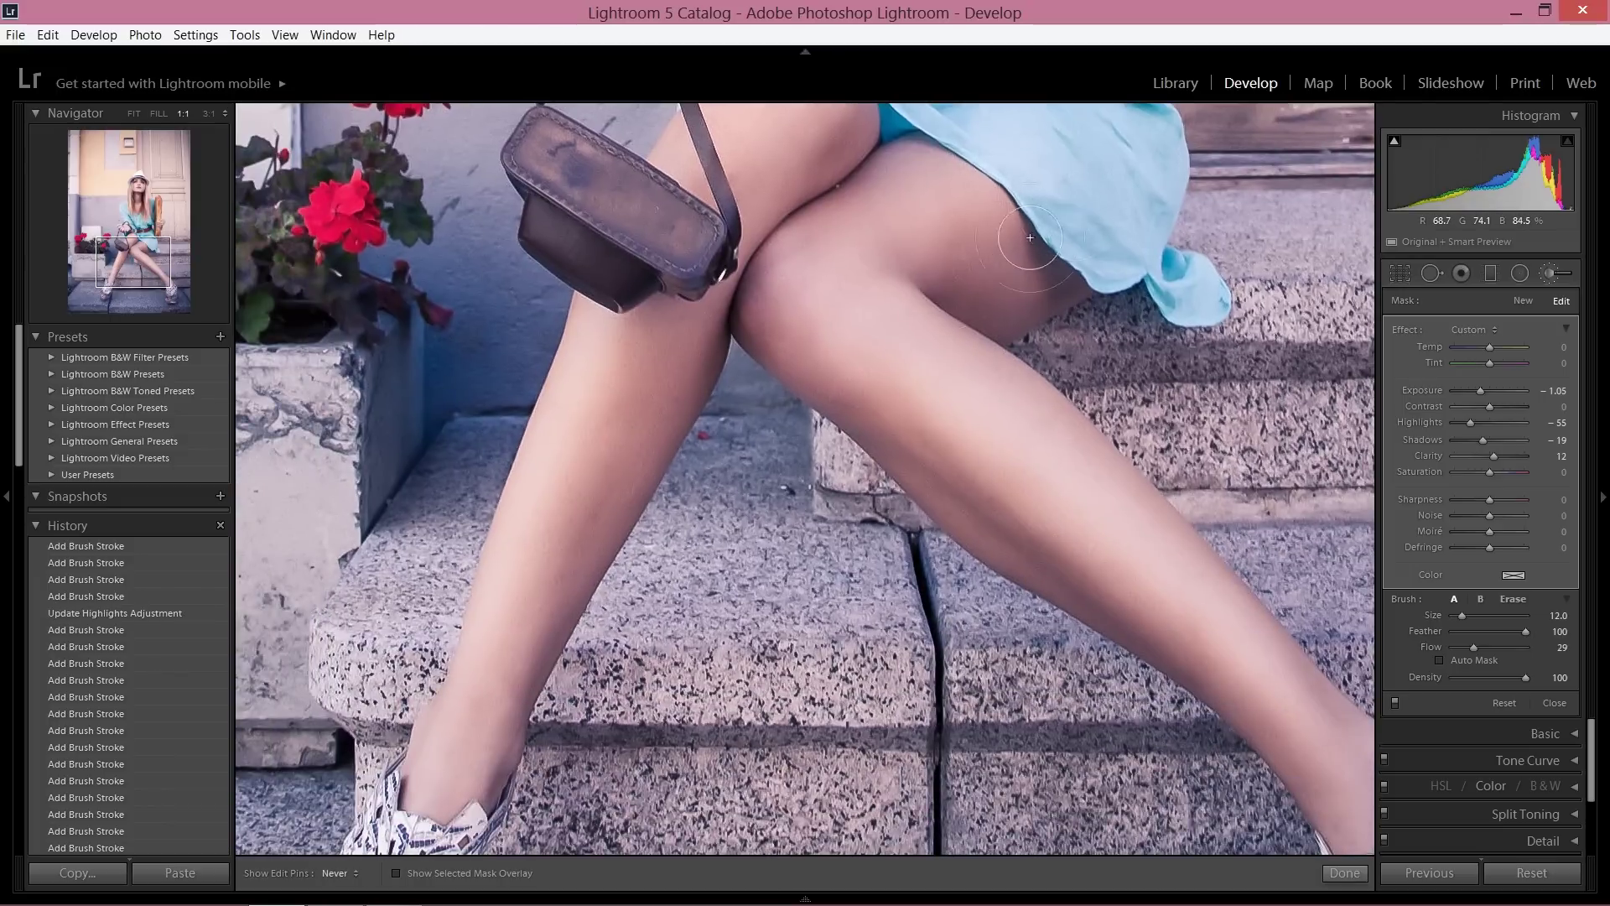
{"action": "left_click", "coordinate": [981, 260]}
{"action": "left_click", "coordinate": [777, 210]}
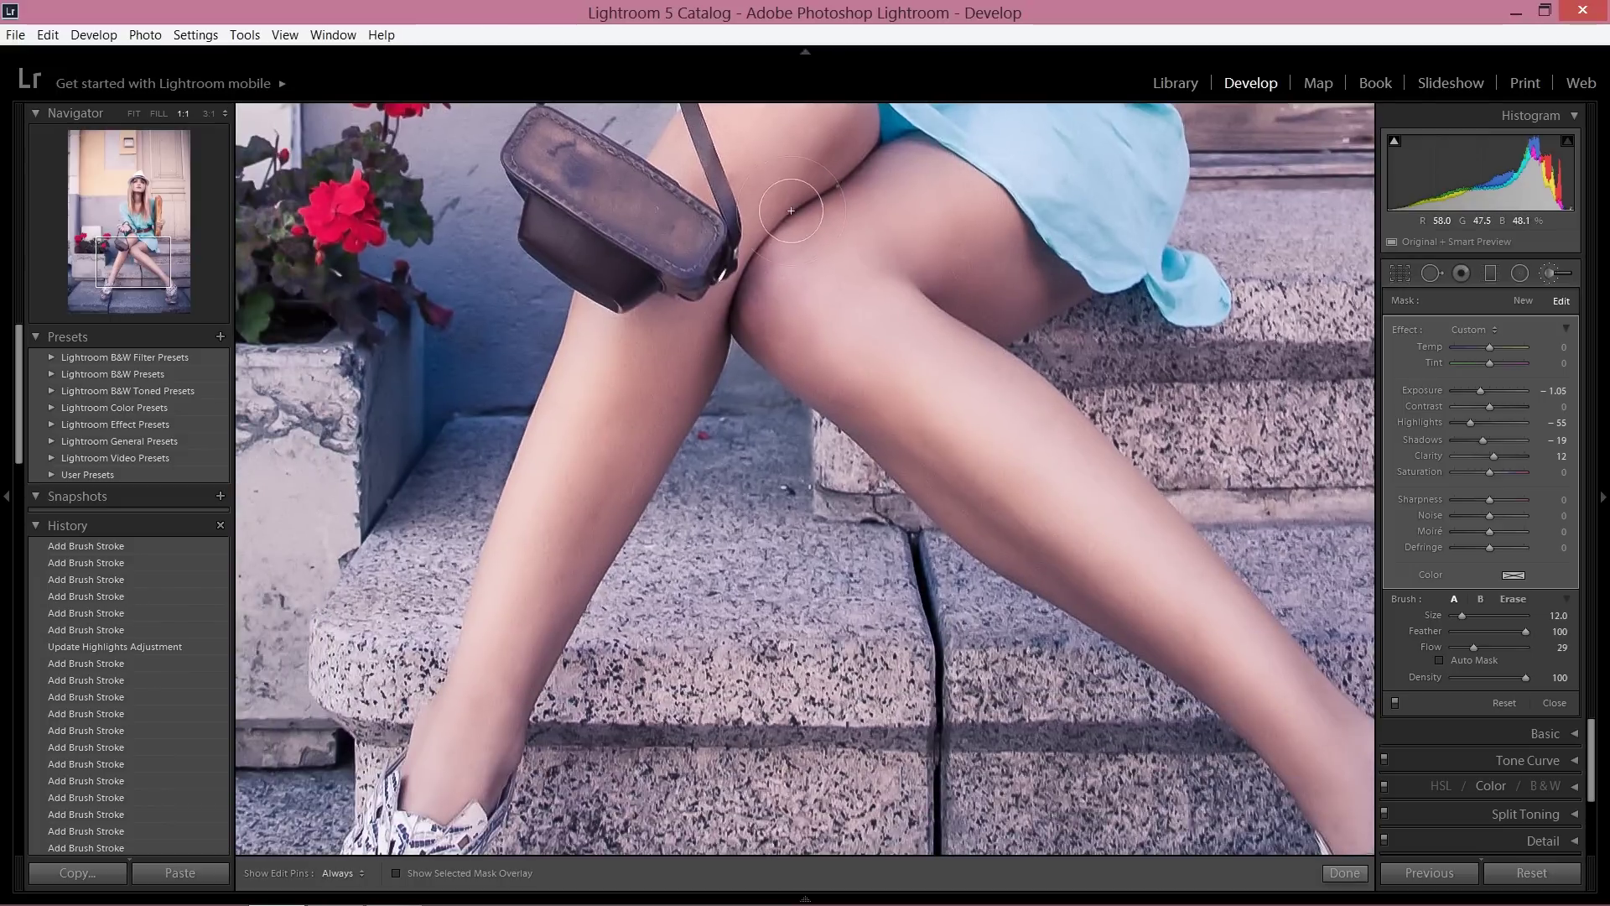
Step: Paint the darkening adjustment along the edges of both lower legs, enlarging the brush size to 14
{"action": "mouse_move", "coordinate": [1111, 582]}
{"action": "left_mouse_down"}
{"action": "mouse_move", "coordinate": [1153, 654]}
{"action": "mouse_move", "coordinate": [1333, 830]}
{"action": "left_mouse_up"}
{"action": "key", "text": "h"}
{"action": "mouse_move", "coordinate": [688, 388]}
{"action": "left_mouse_down"}
{"action": "mouse_move", "coordinate": [743, 280]}
{"action": "mouse_move", "coordinate": [625, 571]}
{"action": "mouse_move", "coordinate": [651, 437]}
{"action": "left_mouse_up"}
{"action": "key", "text": "h"}
{"action": "mouse_move", "coordinate": [543, 750]}
{"action": "left_mouse_down"}
{"action": "mouse_move", "coordinate": [522, 748]}
{"action": "mouse_move", "coordinate": [540, 640]}
{"action": "left_mouse_up"}
{"action": "scroll", "coordinate": [543, 681], "scroll_direction": "up", "scroll_amount": 1}
{"action": "mouse_move", "coordinate": [499, 758]}
{"action": "left_mouse_down"}
{"action": "mouse_move", "coordinate": [596, 467]}
{"action": "mouse_move", "coordinate": [751, 188]}
{"action": "mouse_move", "coordinate": [860, 128]}
{"action": "mouse_move", "coordinate": [700, 284]}
{"action": "mouse_move", "coordinate": [736, 282]}
{"action": "left_mouse_up"}
{"action": "scroll", "coordinate": [854, 127], "scroll_direction": "up", "scroll_amount": 1}
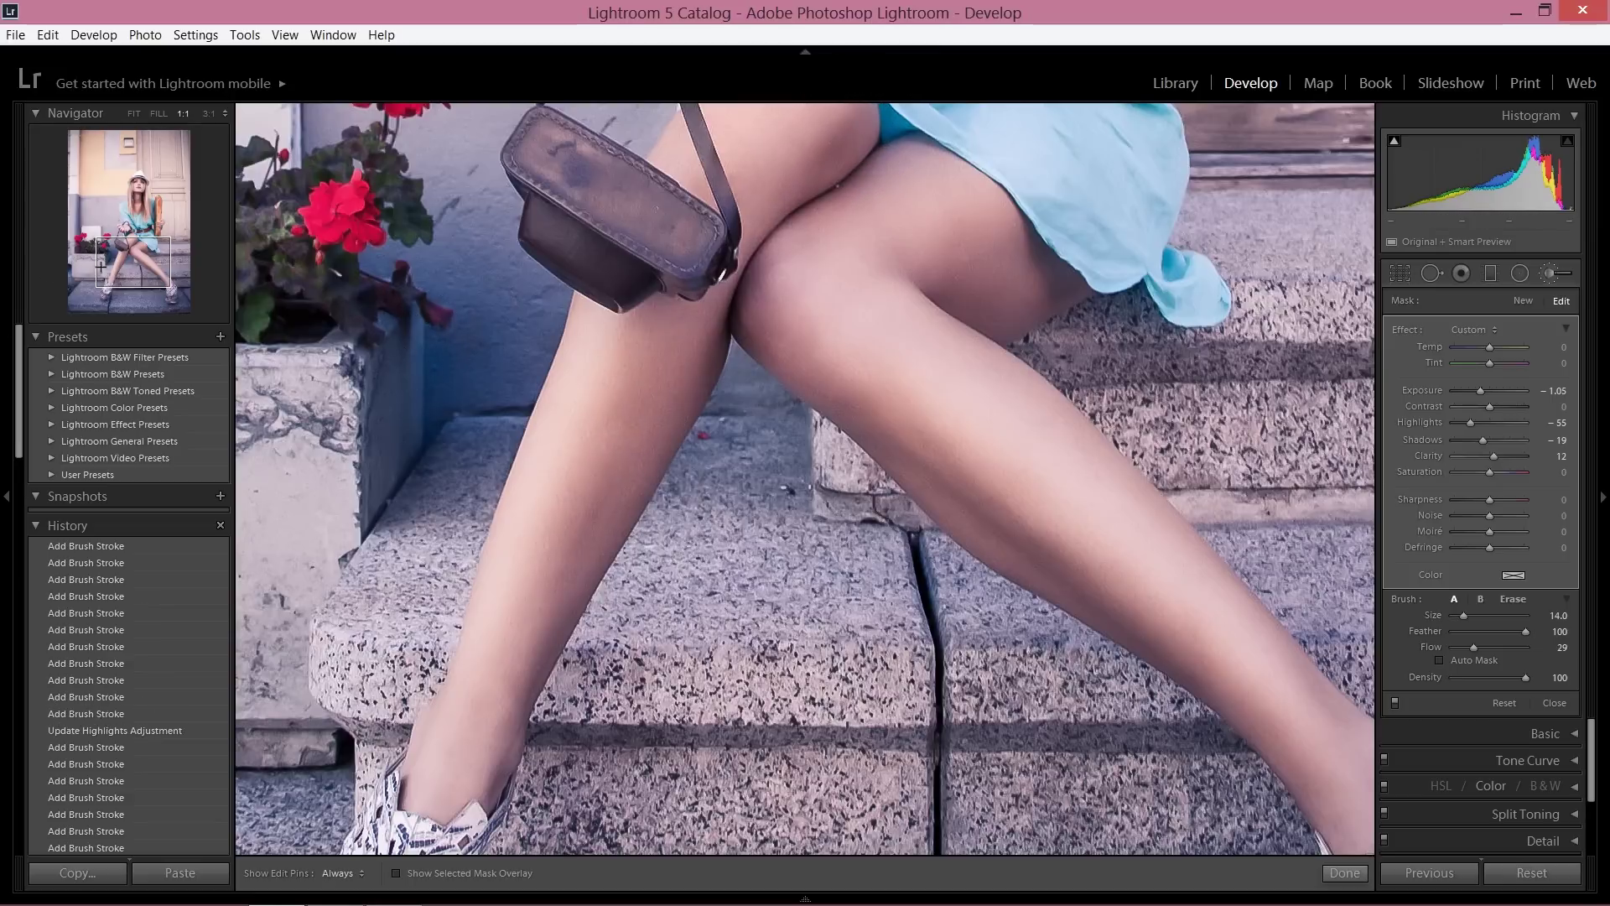
Step: Darken the toes and shoe of the foot beneath the flower planter with the same brush
{"action": "left_click_drag", "start_coordinate": [119, 270], "coordinate": [97, 291]}
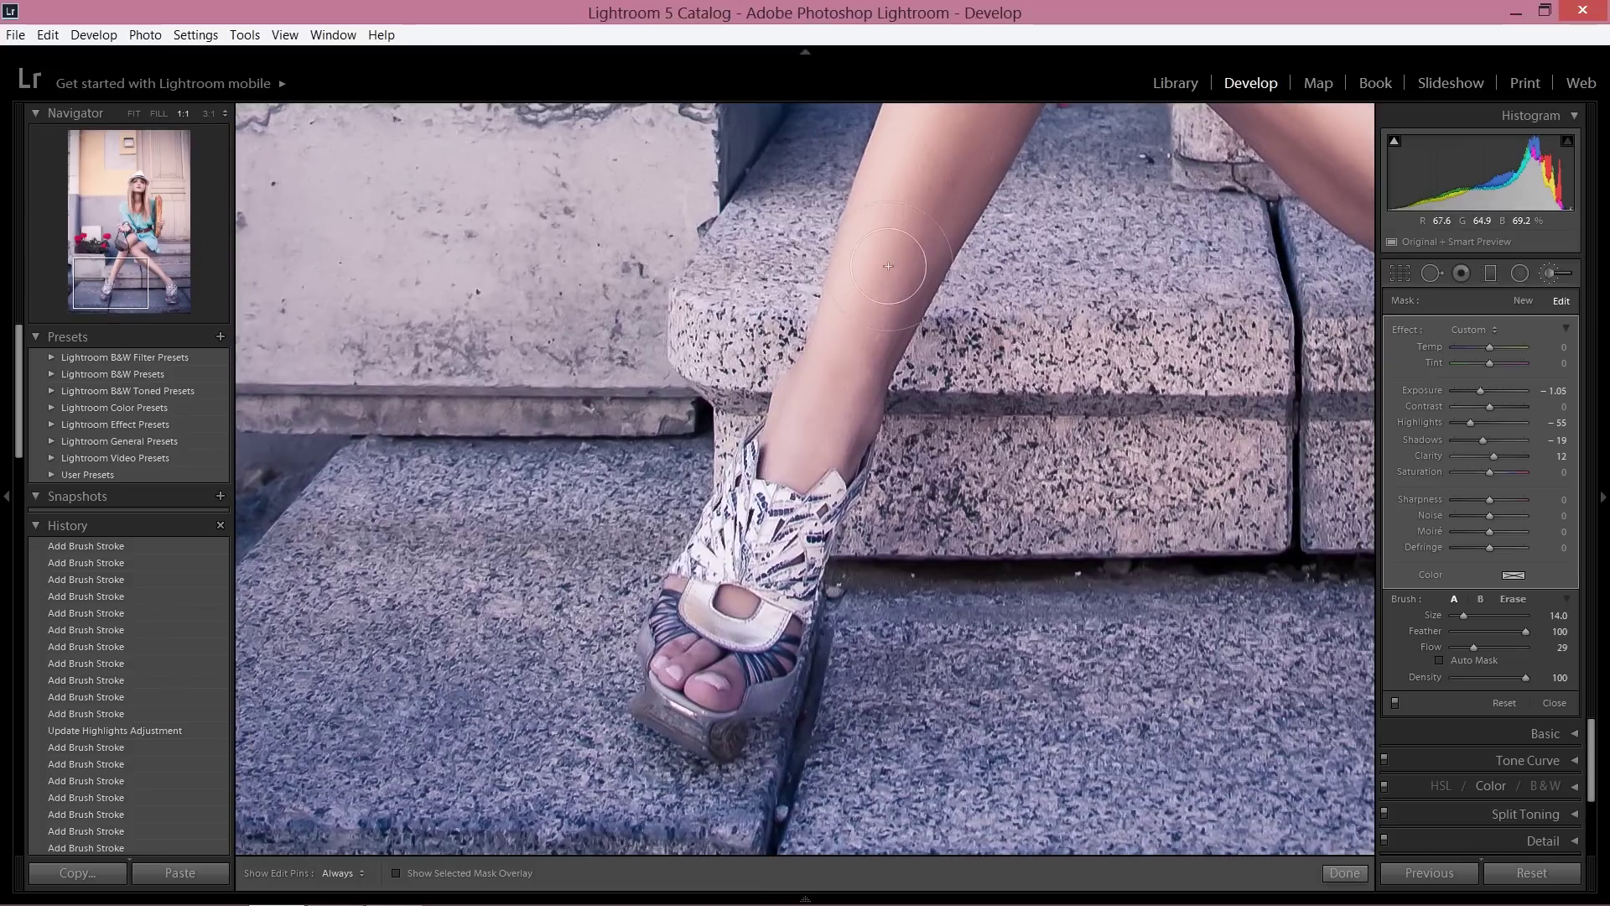
{"action": "key", "text": "h"}
{"action": "mouse_move", "coordinate": [730, 700]}
{"action": "left_mouse_down"}
{"action": "mouse_move", "coordinate": [629, 757]}
{"action": "mouse_move", "coordinate": [665, 703]}
{"action": "left_mouse_up"}
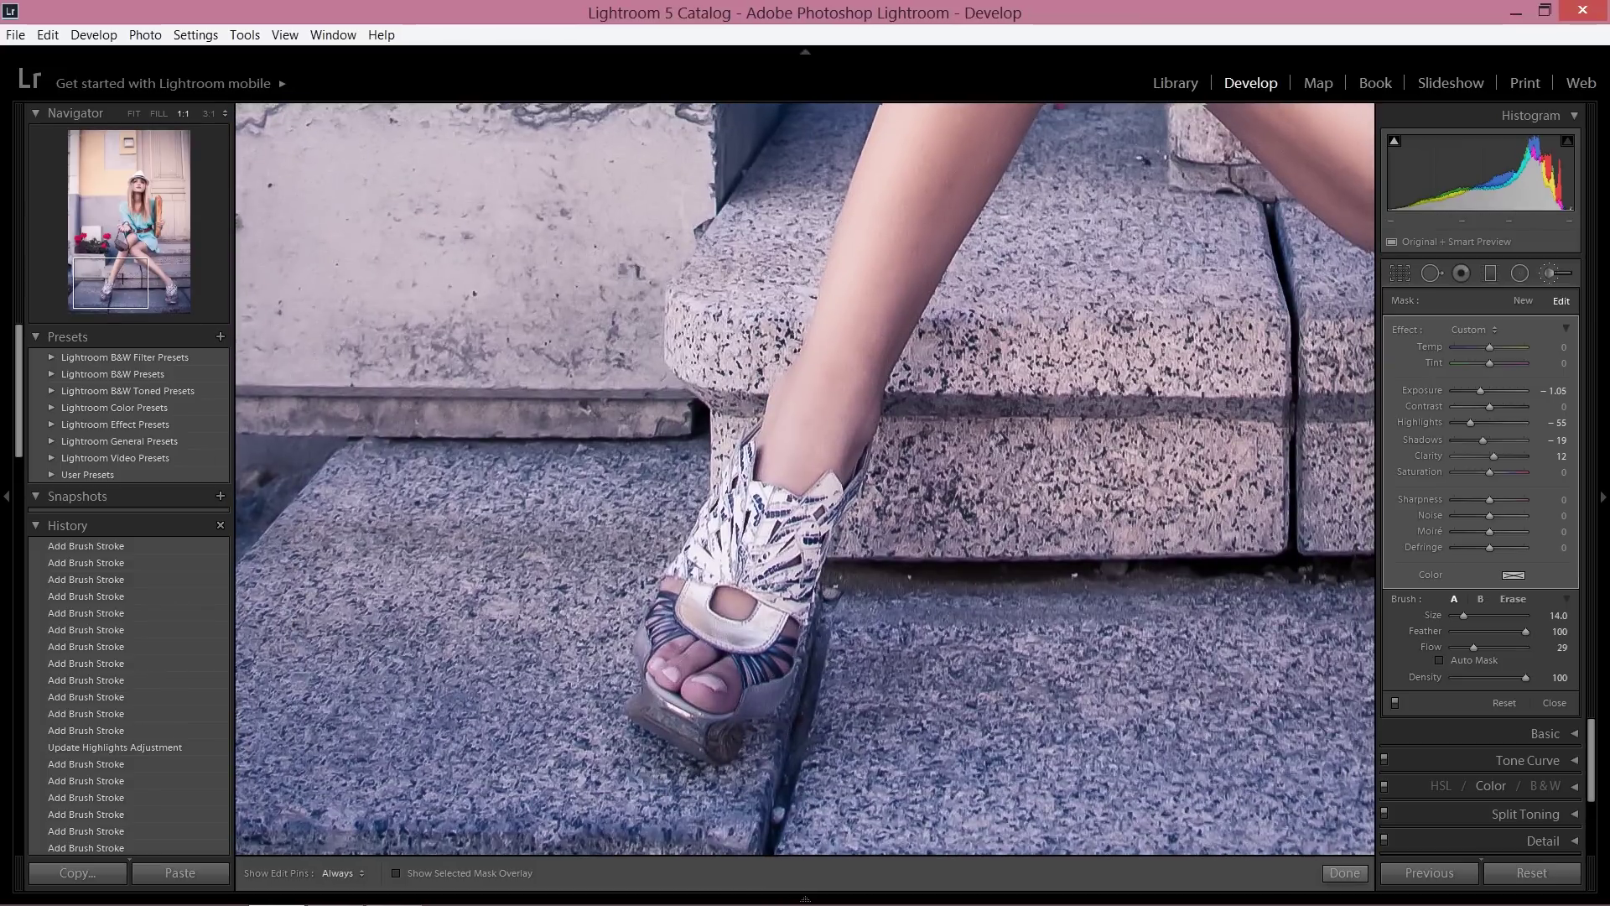
Step: Paint darkening strokes over the ankle and lower shin of the other foot, reducing the brush size to 13
{"action": "left_click_drag", "start_coordinate": [111, 282], "coordinate": [157, 291]}
{"action": "key", "text": "h"}
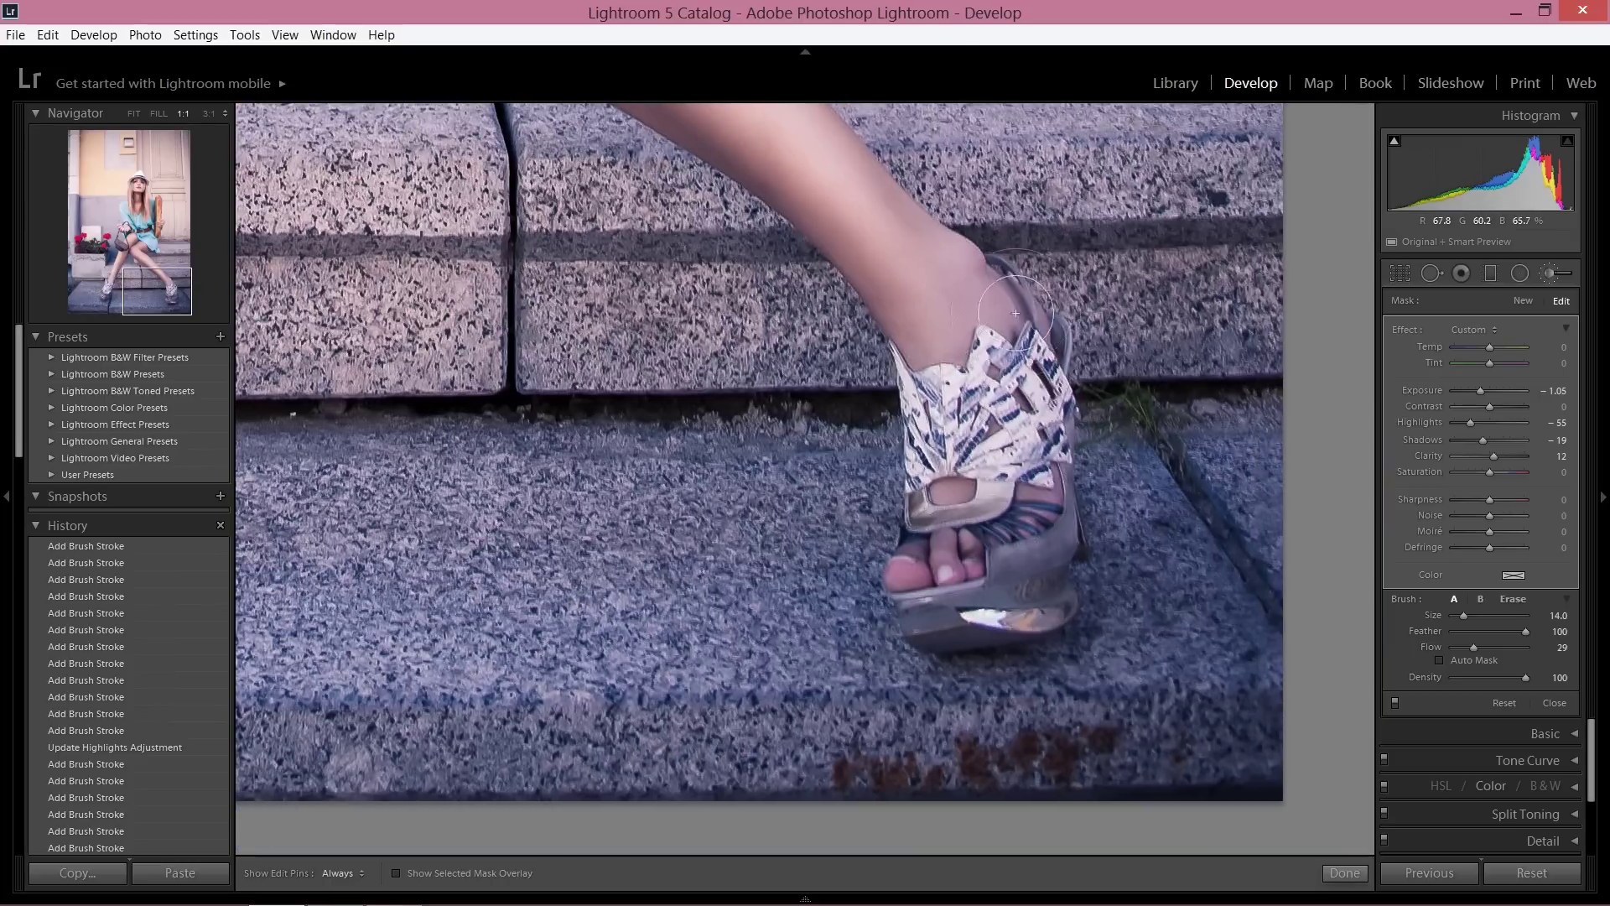
{"action": "left_click_drag", "start_coordinate": [1002, 257], "coordinate": [923, 188]}
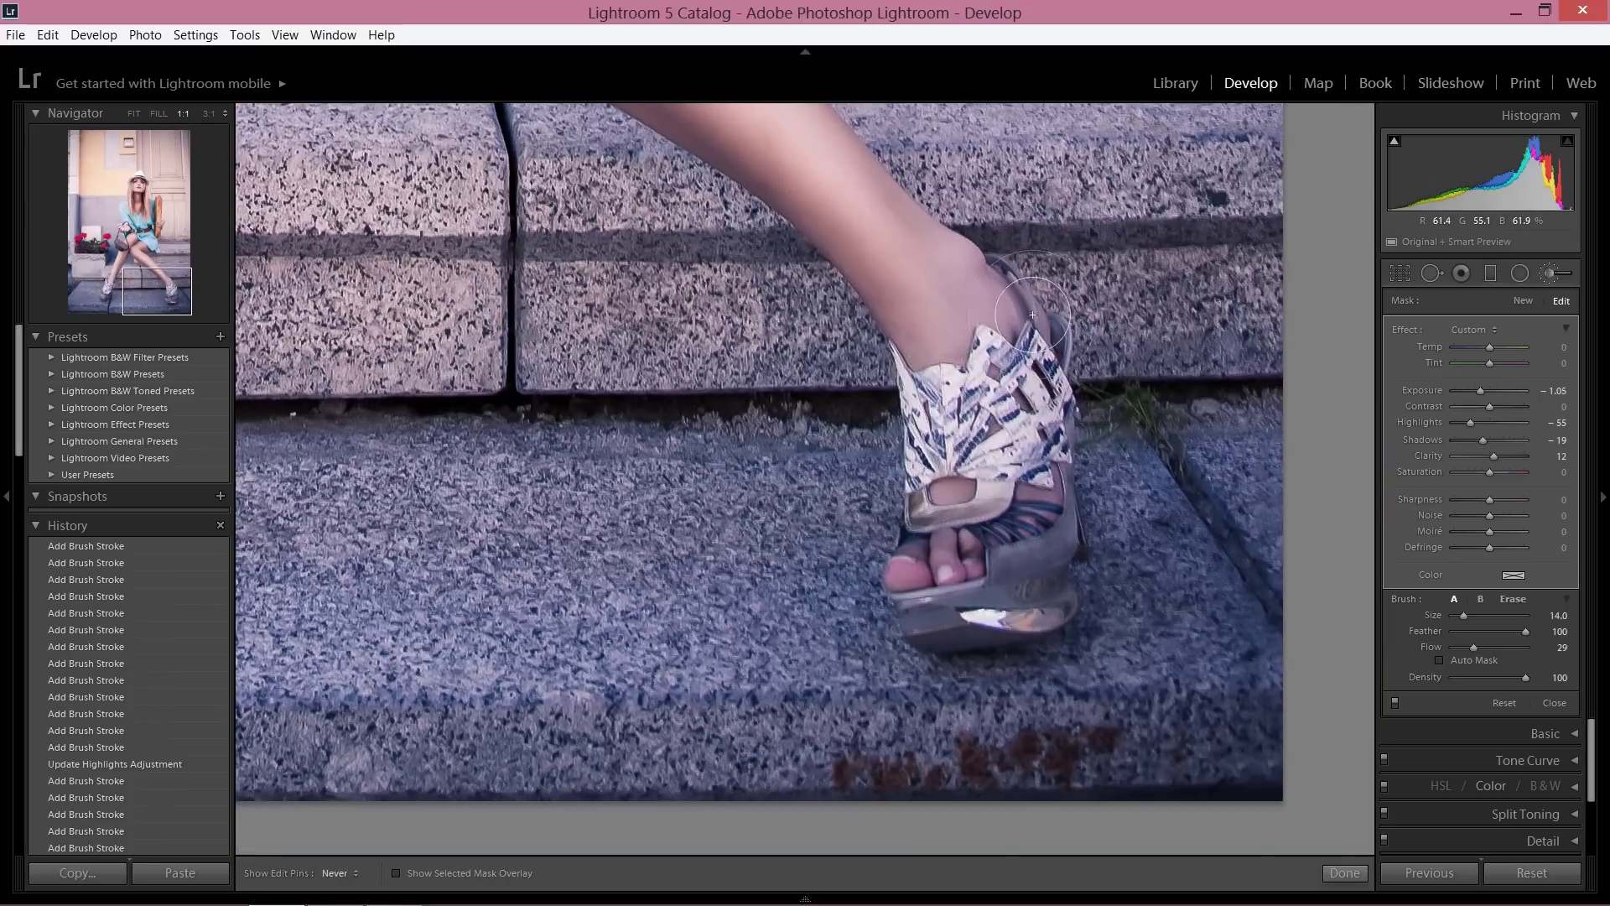
{"action": "mouse_move", "coordinate": [1034, 313]}
{"action": "left_mouse_down"}
{"action": "mouse_move", "coordinate": [917, 187]}
{"action": "mouse_move", "coordinate": [949, 213]}
{"action": "mouse_move", "coordinate": [902, 197]}
{"action": "left_mouse_up"}
{"action": "left_click_drag", "start_coordinate": [991, 338], "coordinate": [853, 282]}
{"action": "scroll", "coordinate": [826, 253], "scroll_direction": "down", "scroll_amount": 1}
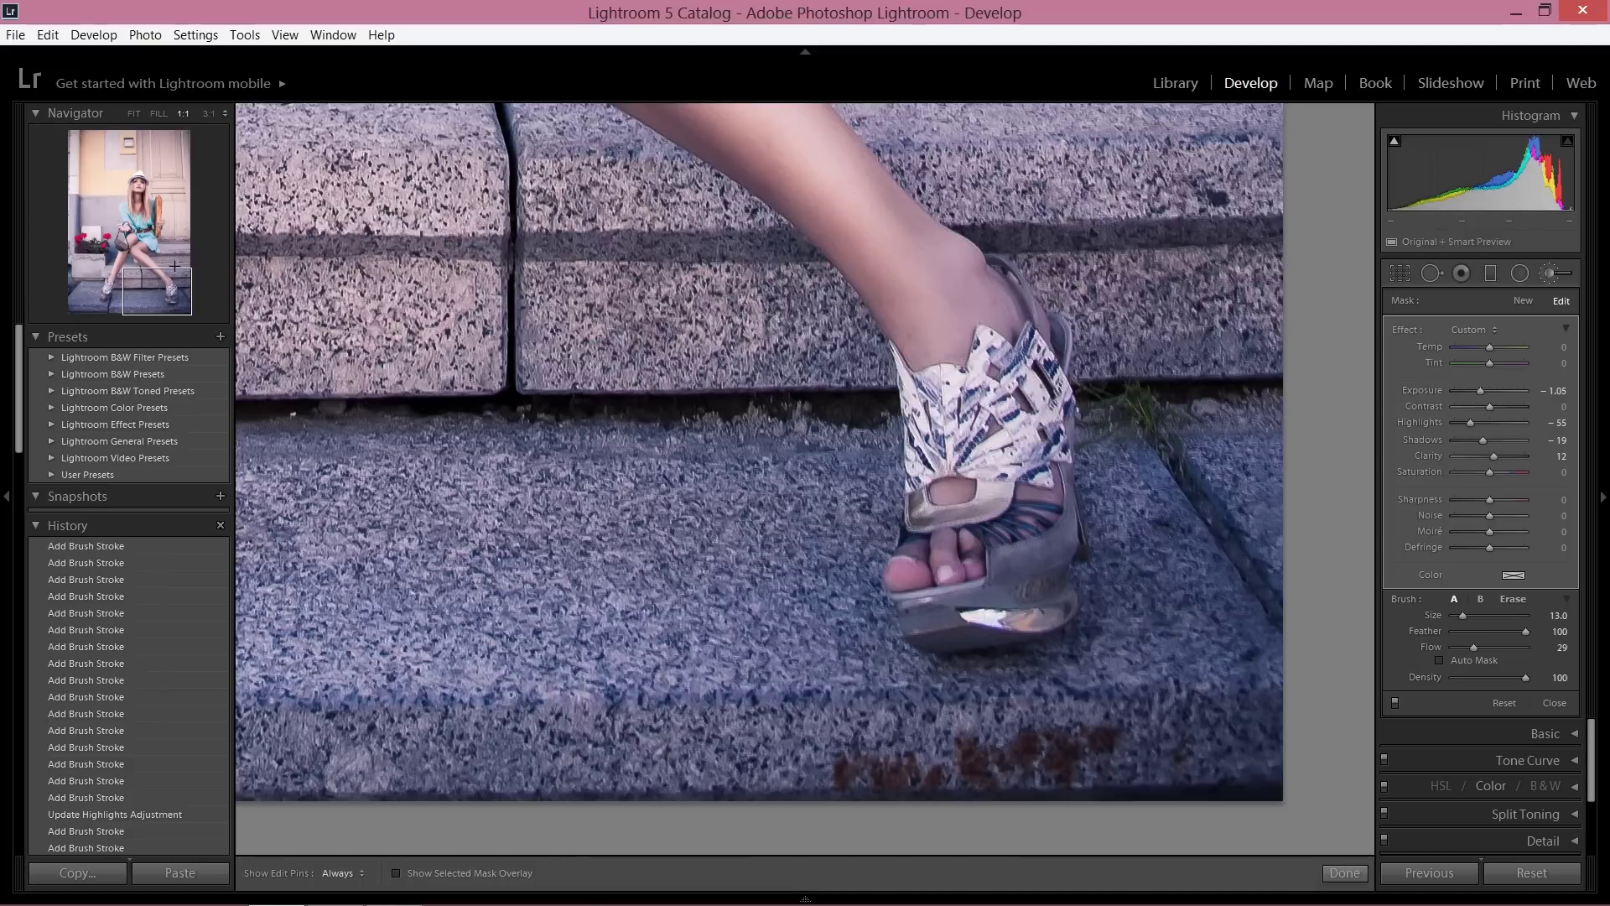
Step: Add darkening strokes along the underside of the outstretched leg and on the thigh beneath the dress hem
{"action": "key", "text": "z"}
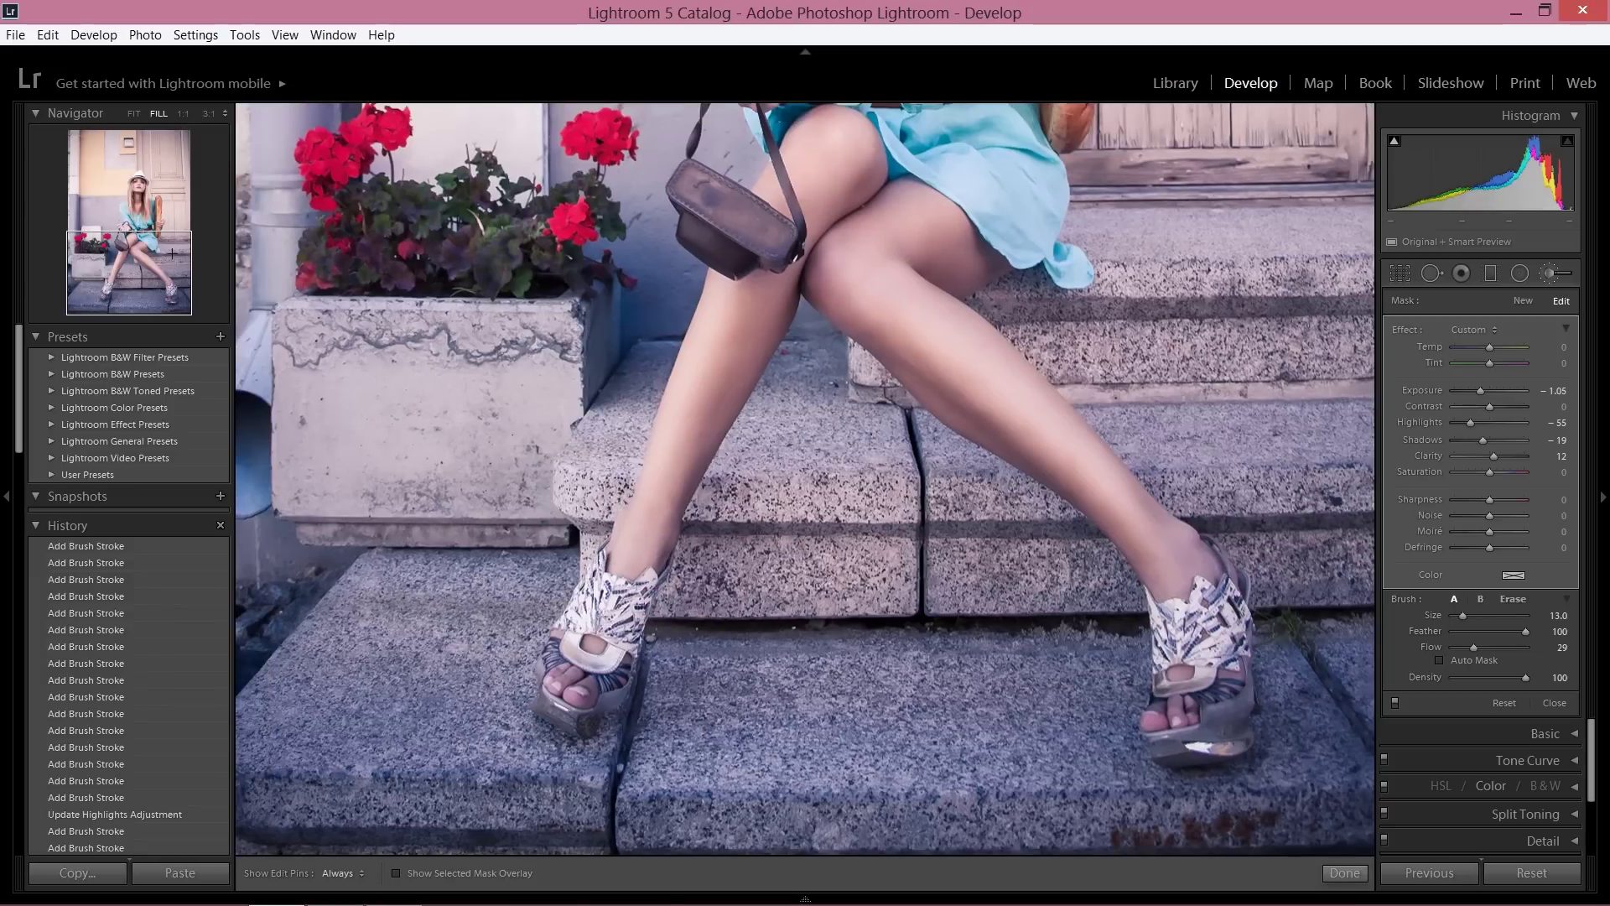
{"action": "key", "text": "h"}
{"action": "mouse_move", "coordinate": [910, 380]}
{"action": "left_mouse_down"}
{"action": "mouse_move", "coordinate": [1095, 550]}
{"action": "mouse_move", "coordinate": [1075, 522]}
{"action": "left_mouse_up"}
{"action": "key", "text": "h"}
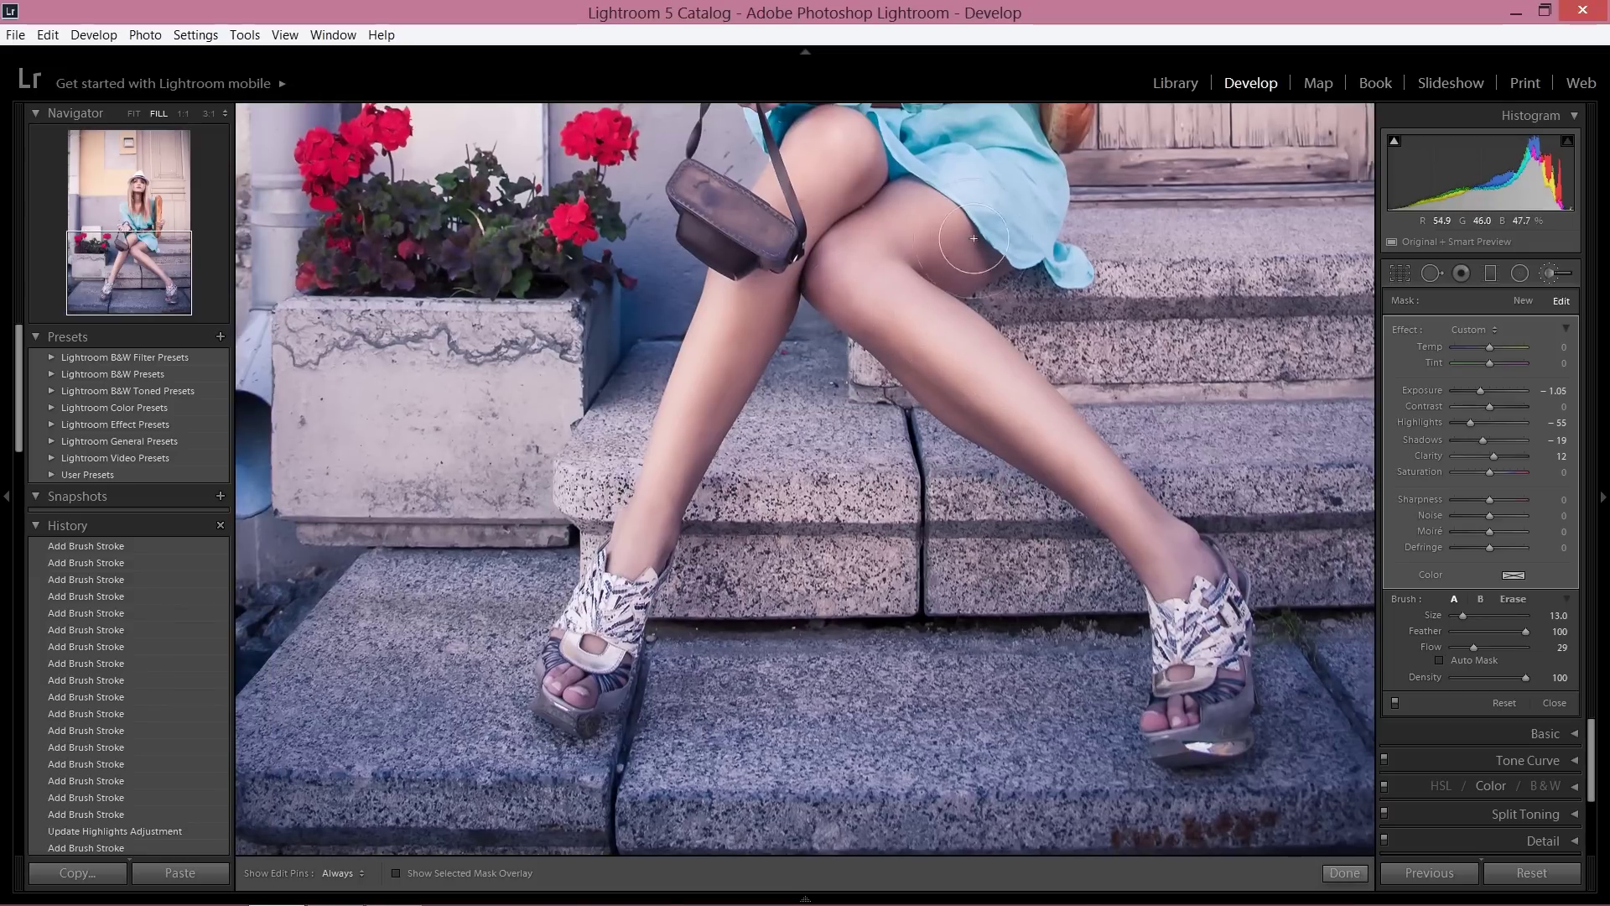
{"action": "mouse_move", "coordinate": [964, 293]}
{"action": "left_mouse_down"}
{"action": "mouse_move", "coordinate": [1038, 286]}
{"action": "mouse_move", "coordinate": [996, 274]}
{"action": "left_mouse_up"}
{"action": "left_click", "coordinate": [982, 273]}
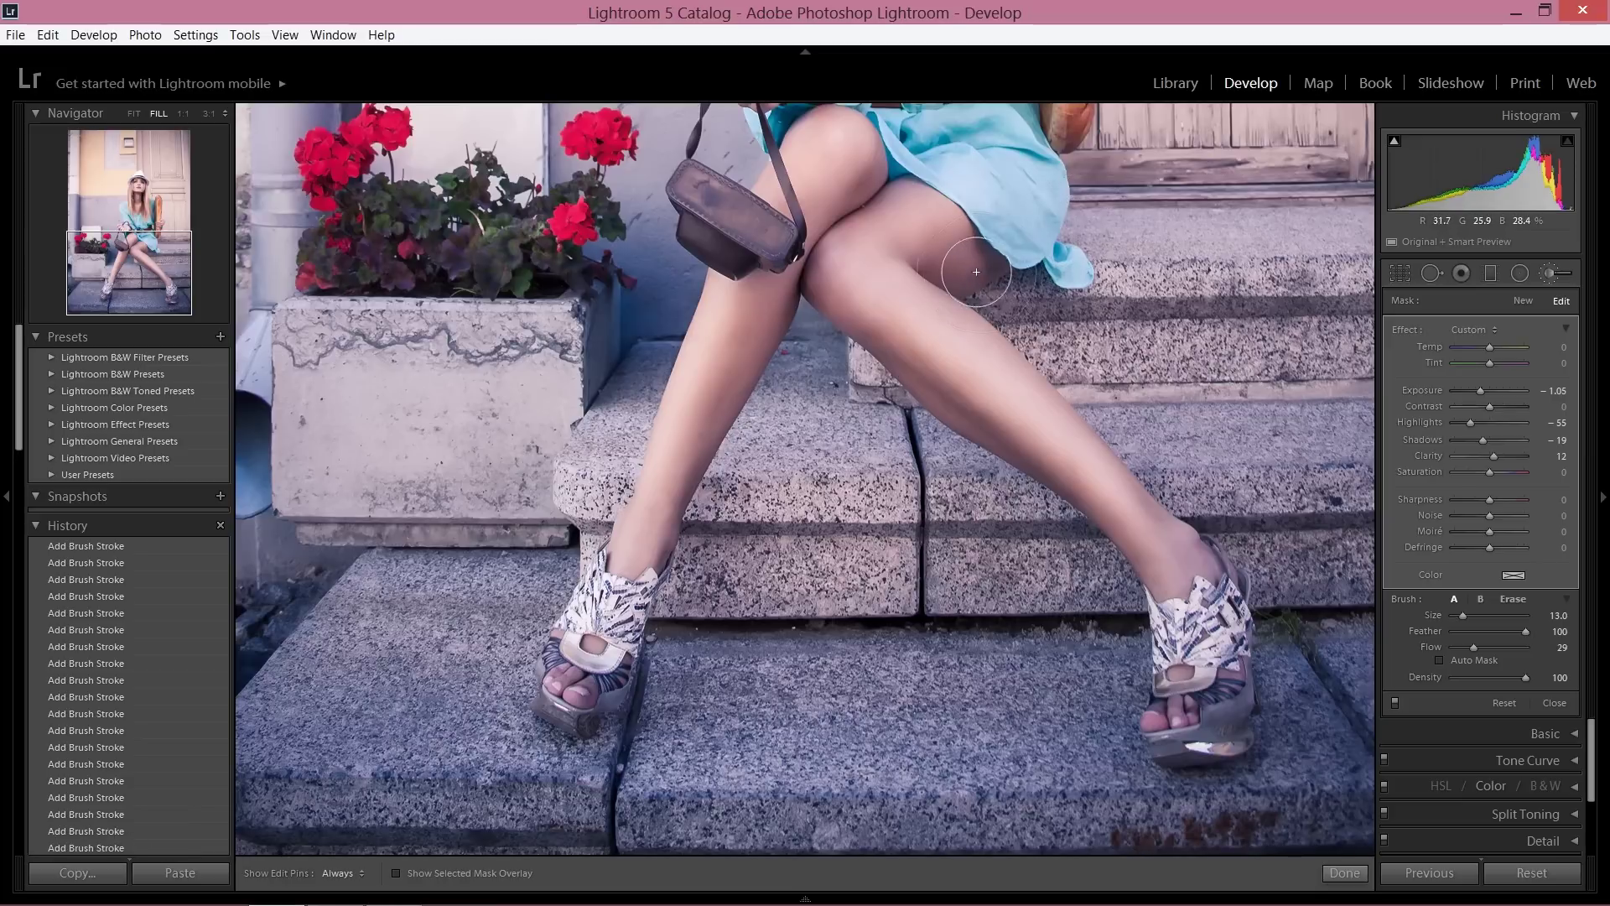
Step: Darken the dress folds on the shoulder where the hair falls over the sleeve
{"action": "left_click", "coordinate": [167, 221]}
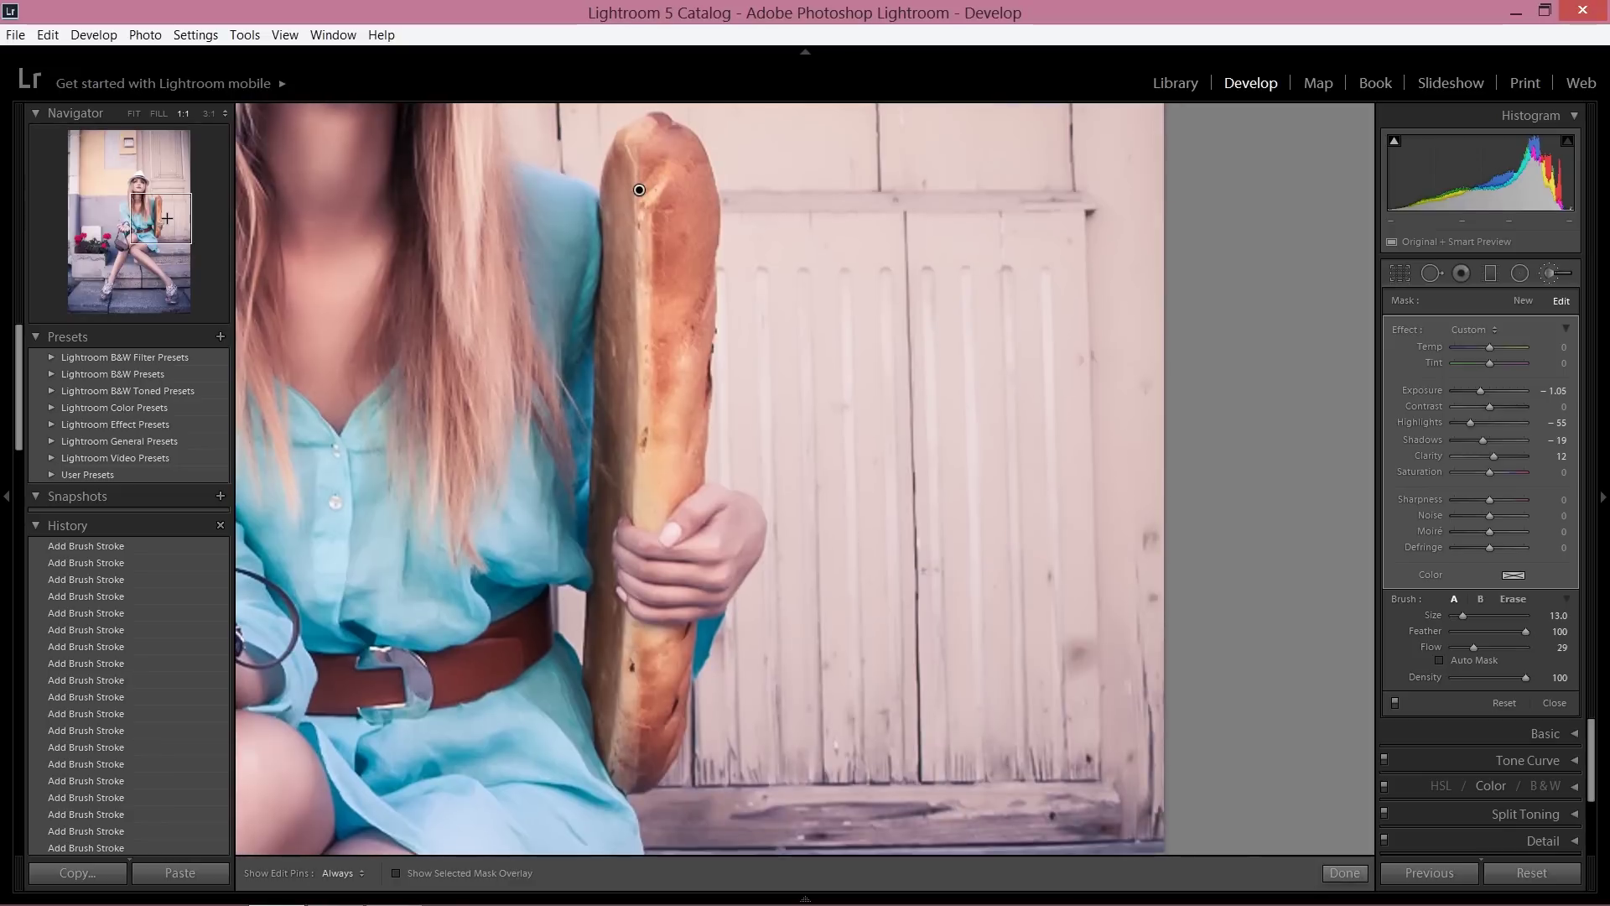
{"action": "mouse_move", "coordinate": [167, 218]}
{"action": "left_mouse_down"}
{"action": "mouse_move", "coordinate": [146, 239]}
{"action": "mouse_move", "coordinate": [142, 216]}
{"action": "left_mouse_up"}
{"action": "key", "text": "z"}
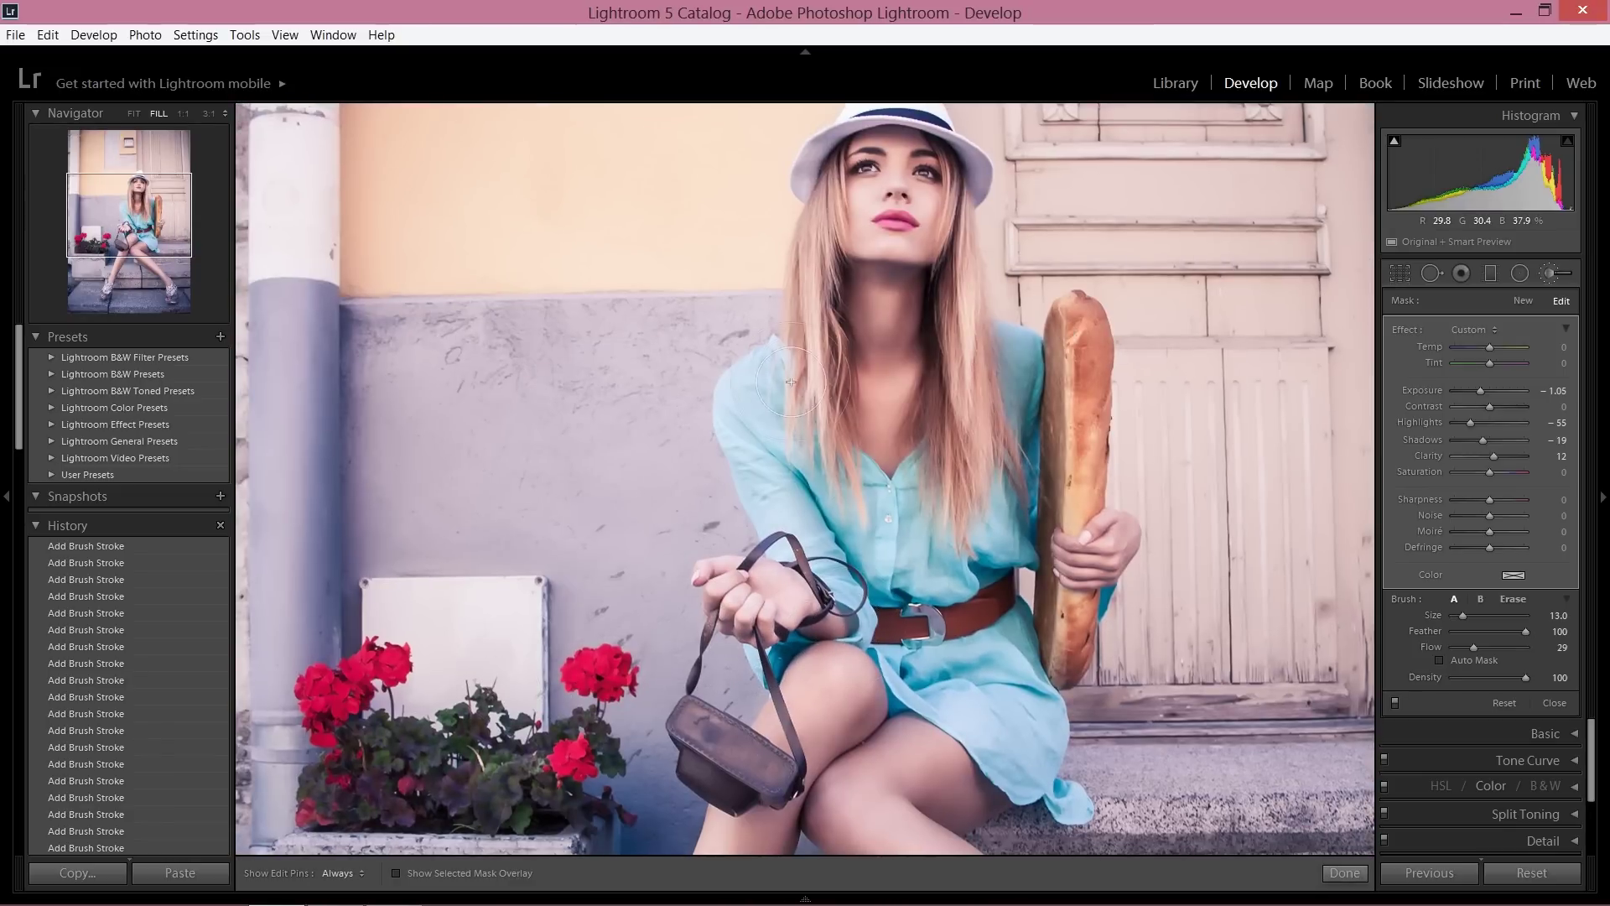
{"action": "left_click_drag", "start_coordinate": [791, 382], "coordinate": [801, 419]}
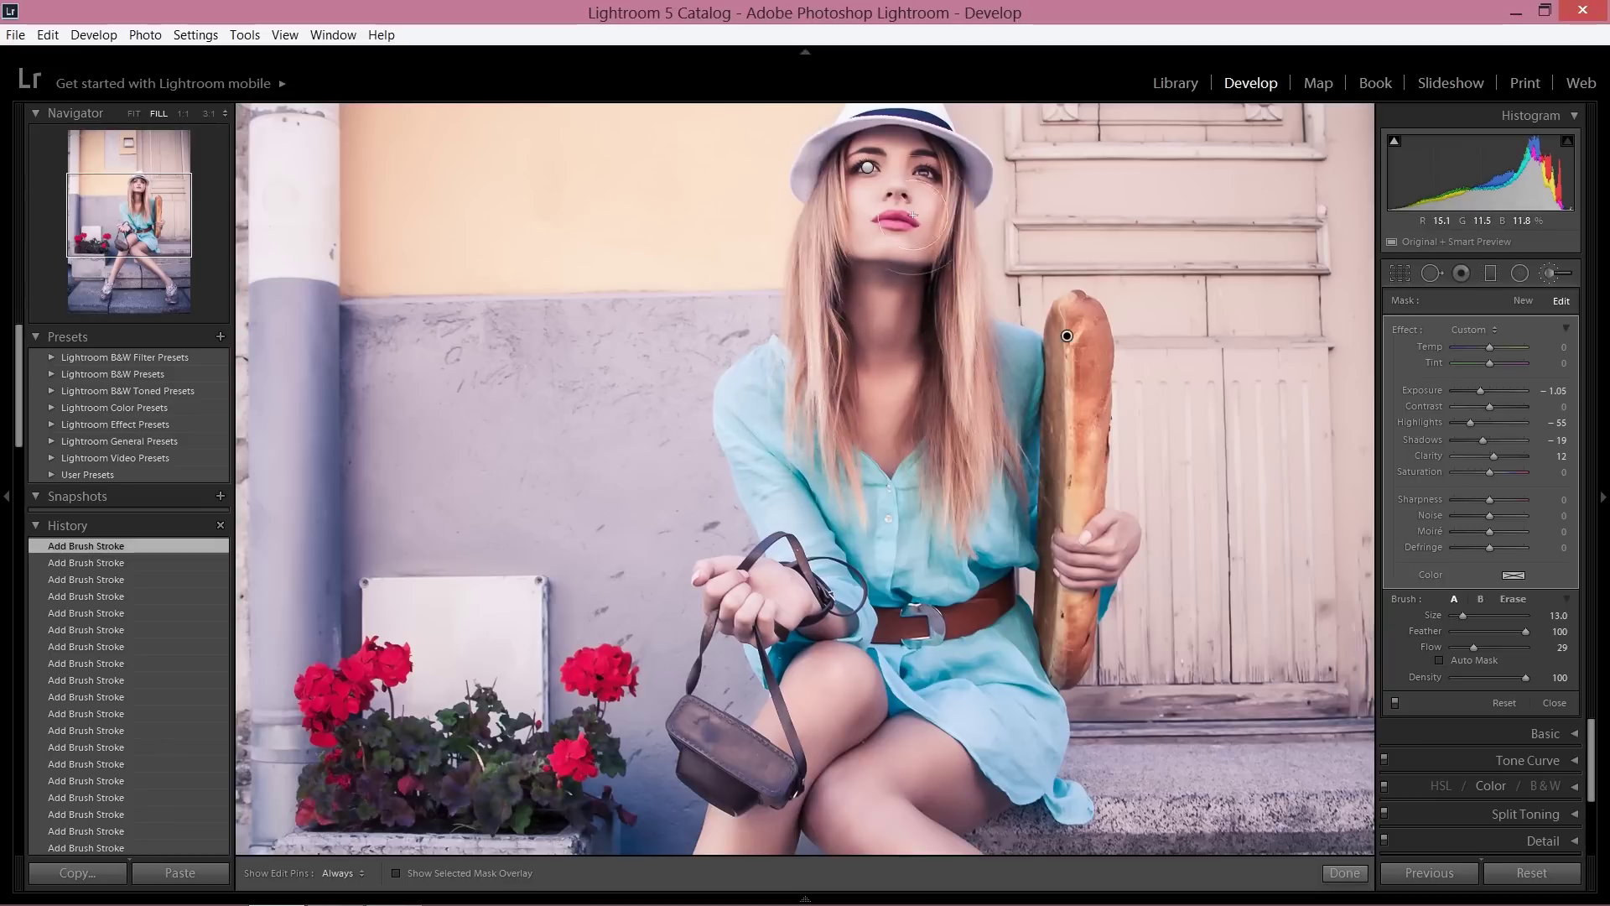
Step: Create a new brightening brush adjustment with Exposure 0.38, Highlights 19, Shadows 7 and Clarity 26
{"action": "left_click", "coordinate": [1523, 300]}
{"action": "left_click_drag", "start_coordinate": [1487, 390], "coordinate": [1495, 422]}
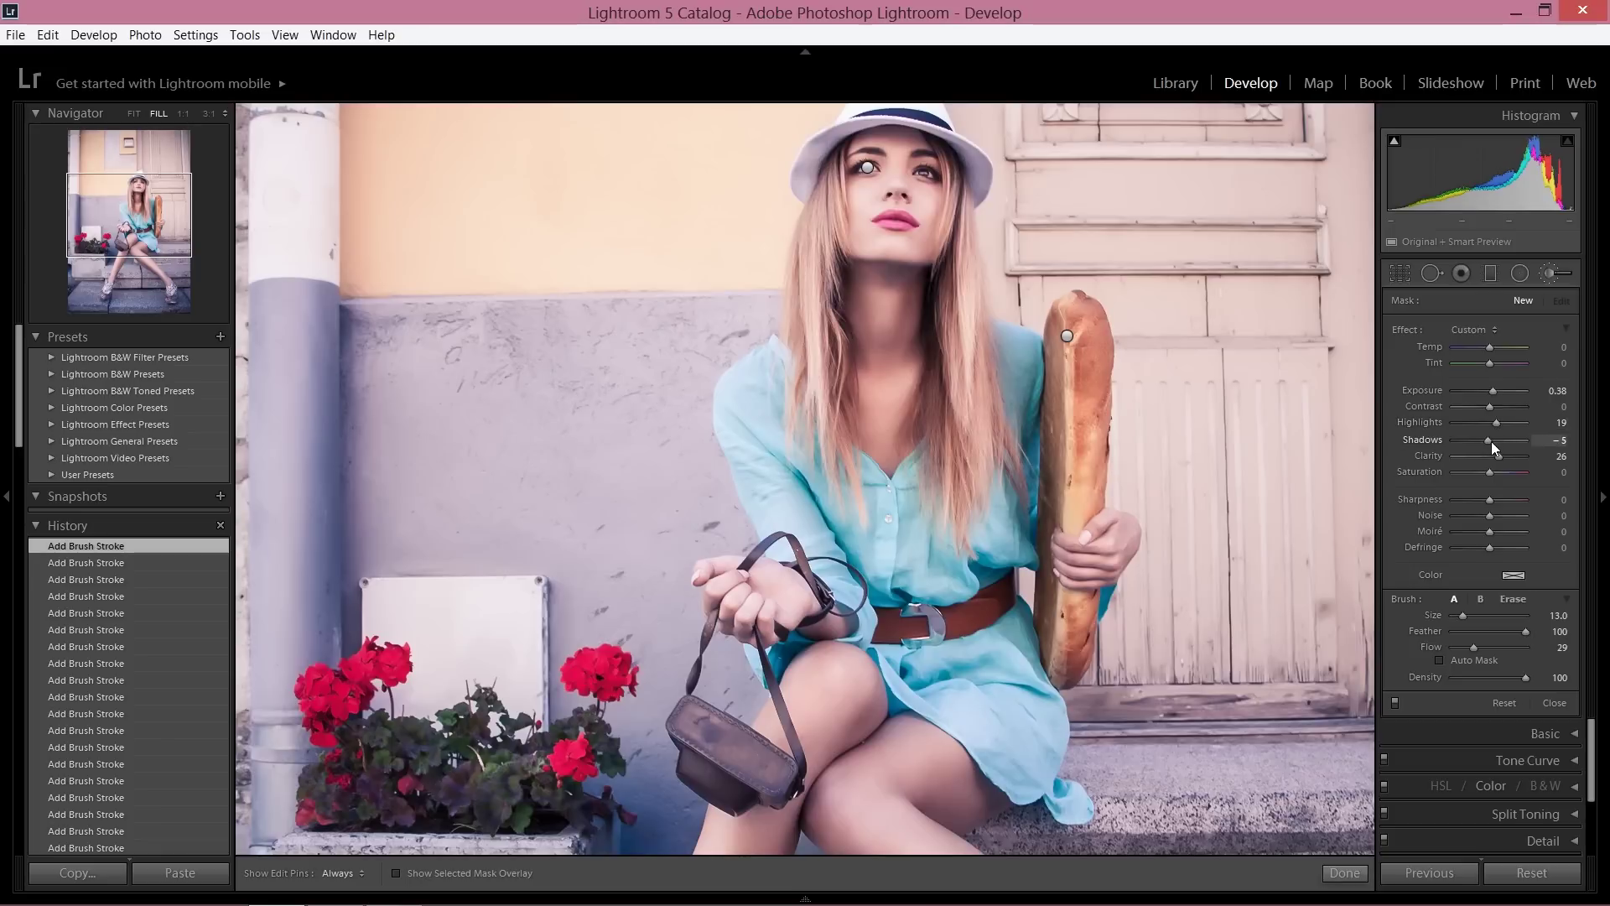
{"action": "left_click_drag", "start_coordinate": [1486, 441], "coordinate": [1493, 441]}
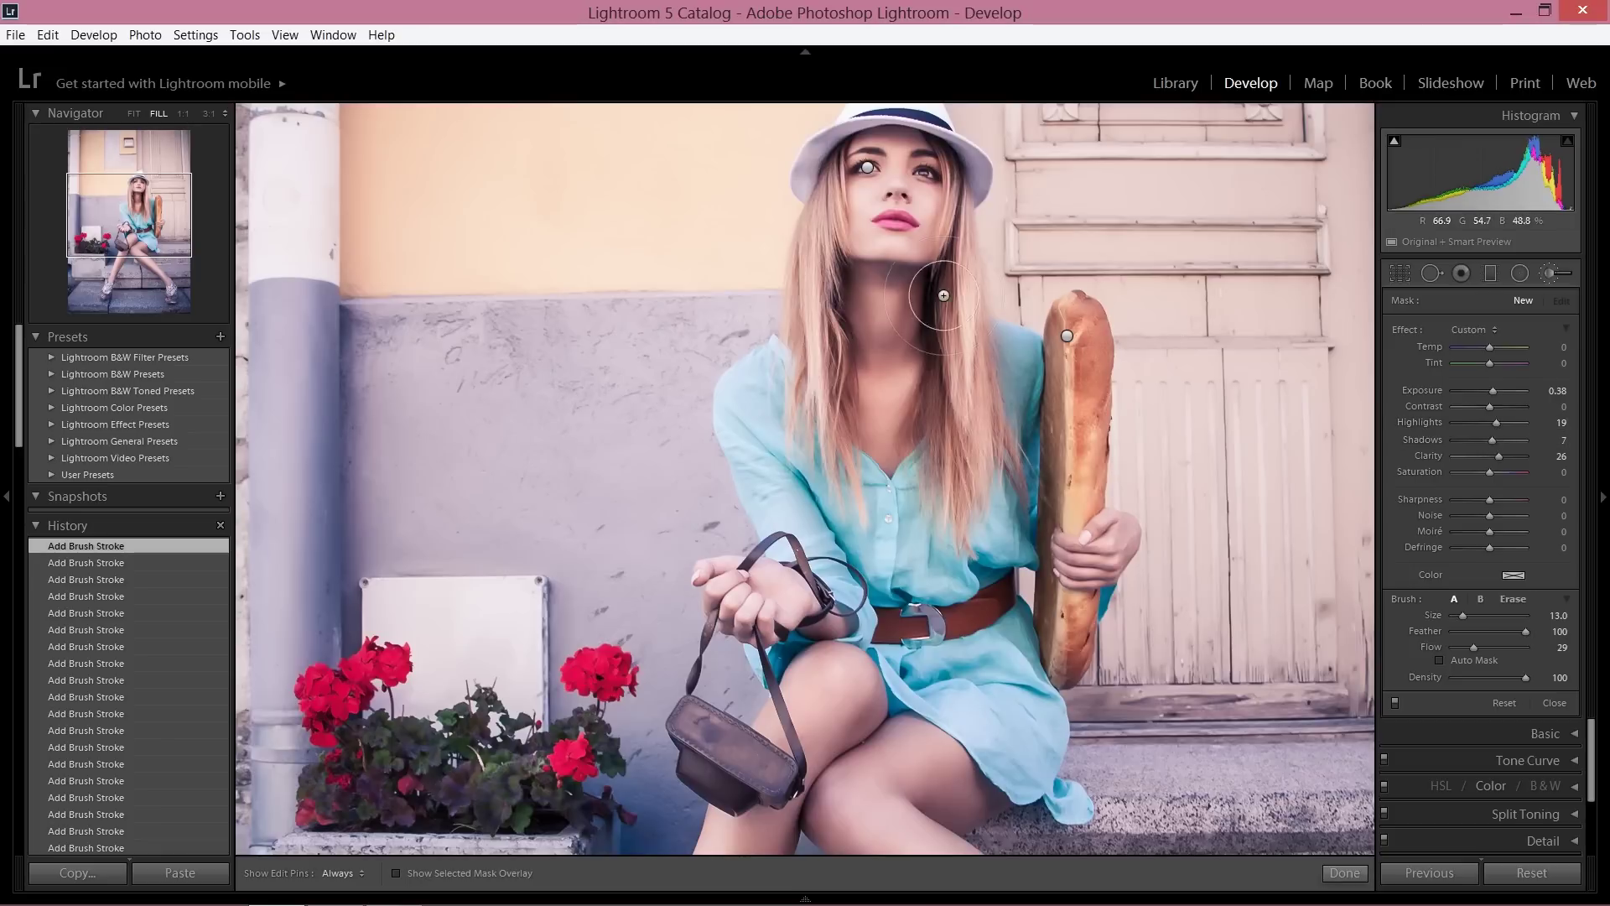
Step: Brighten the lips and nose with small brush strokes, set the adjustment's Highlights to 21, and finish the brush edit
{"action": "left_click", "coordinate": [892, 218]}
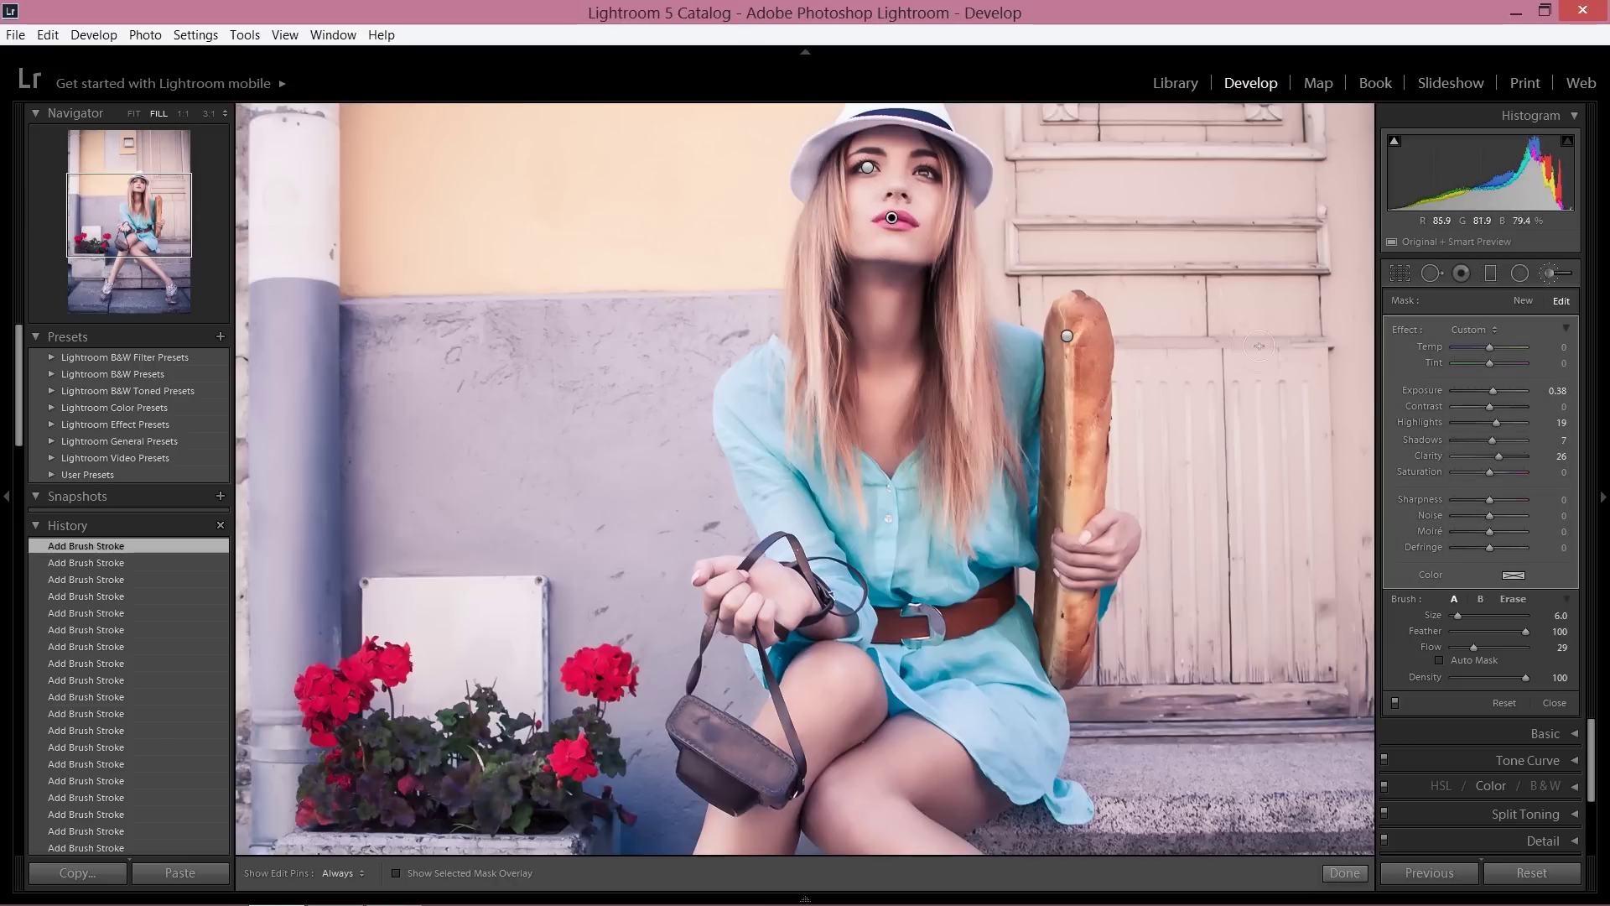
{"action": "left_click", "coordinate": [1498, 422]}
{"action": "left_click", "coordinate": [903, 219]}
{"action": "left_click_drag", "start_coordinate": [896, 218], "coordinate": [897, 175]}
{"action": "key", "text": "h"}
{"action": "key", "text": "h"}
{"action": "left_click", "coordinate": [916, 224]}
{"action": "key", "text": "z"}
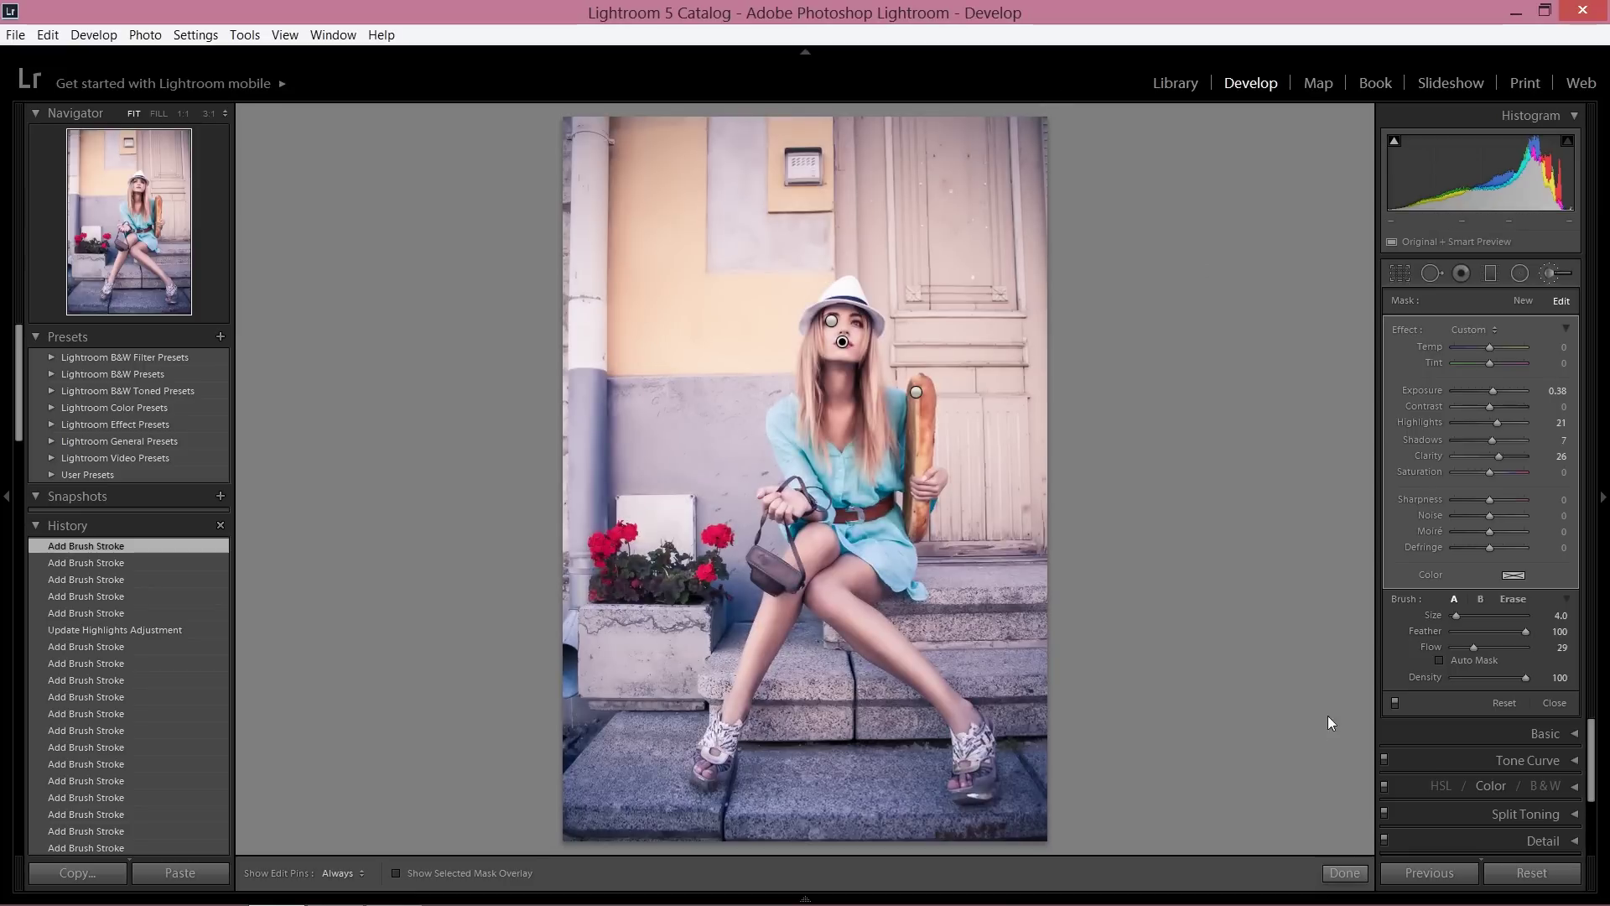
{"action": "left_click", "coordinate": [1346, 871]}
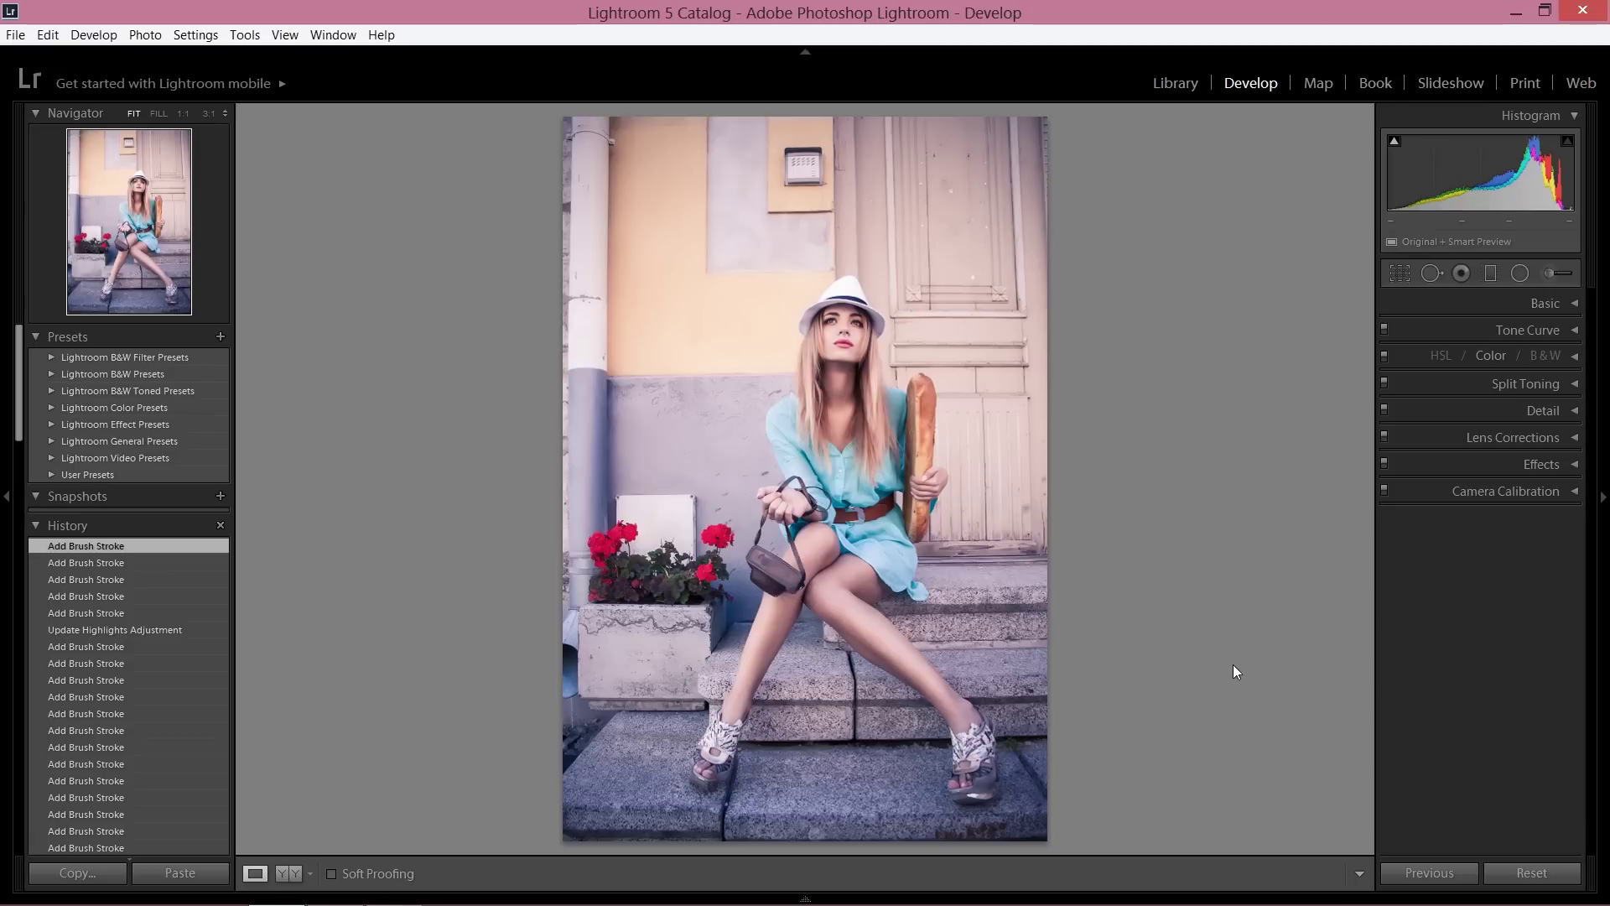
Step: Compare the finished portrait with its original version by switching twice between the before and after views
{"action": "key", "text": "backslash"}
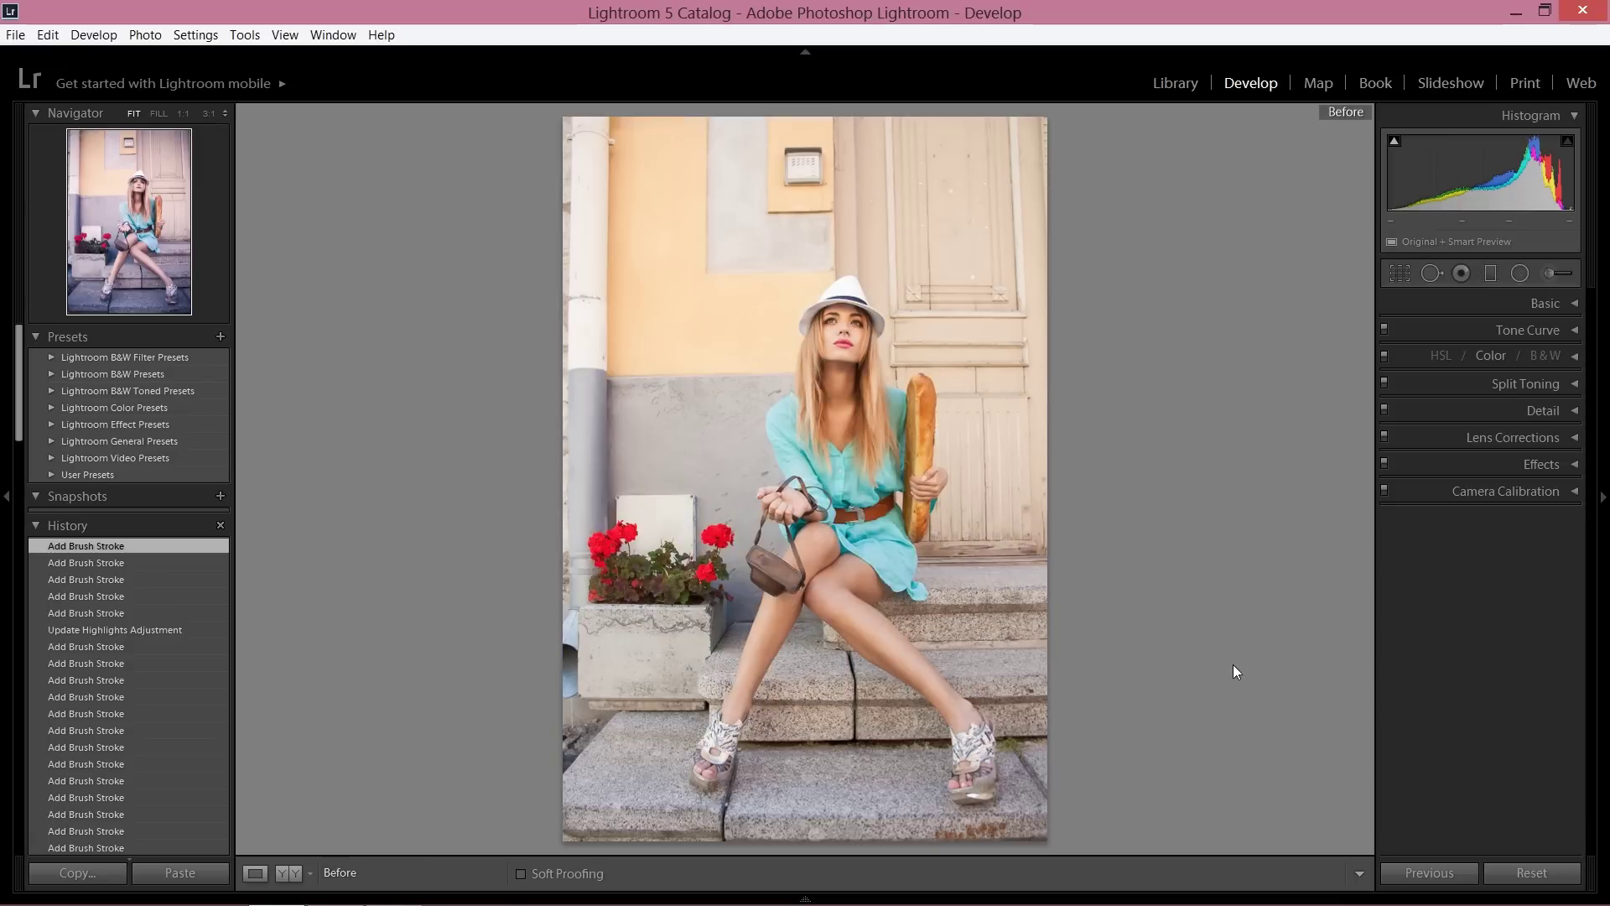
{"action": "key", "text": "backslash"}
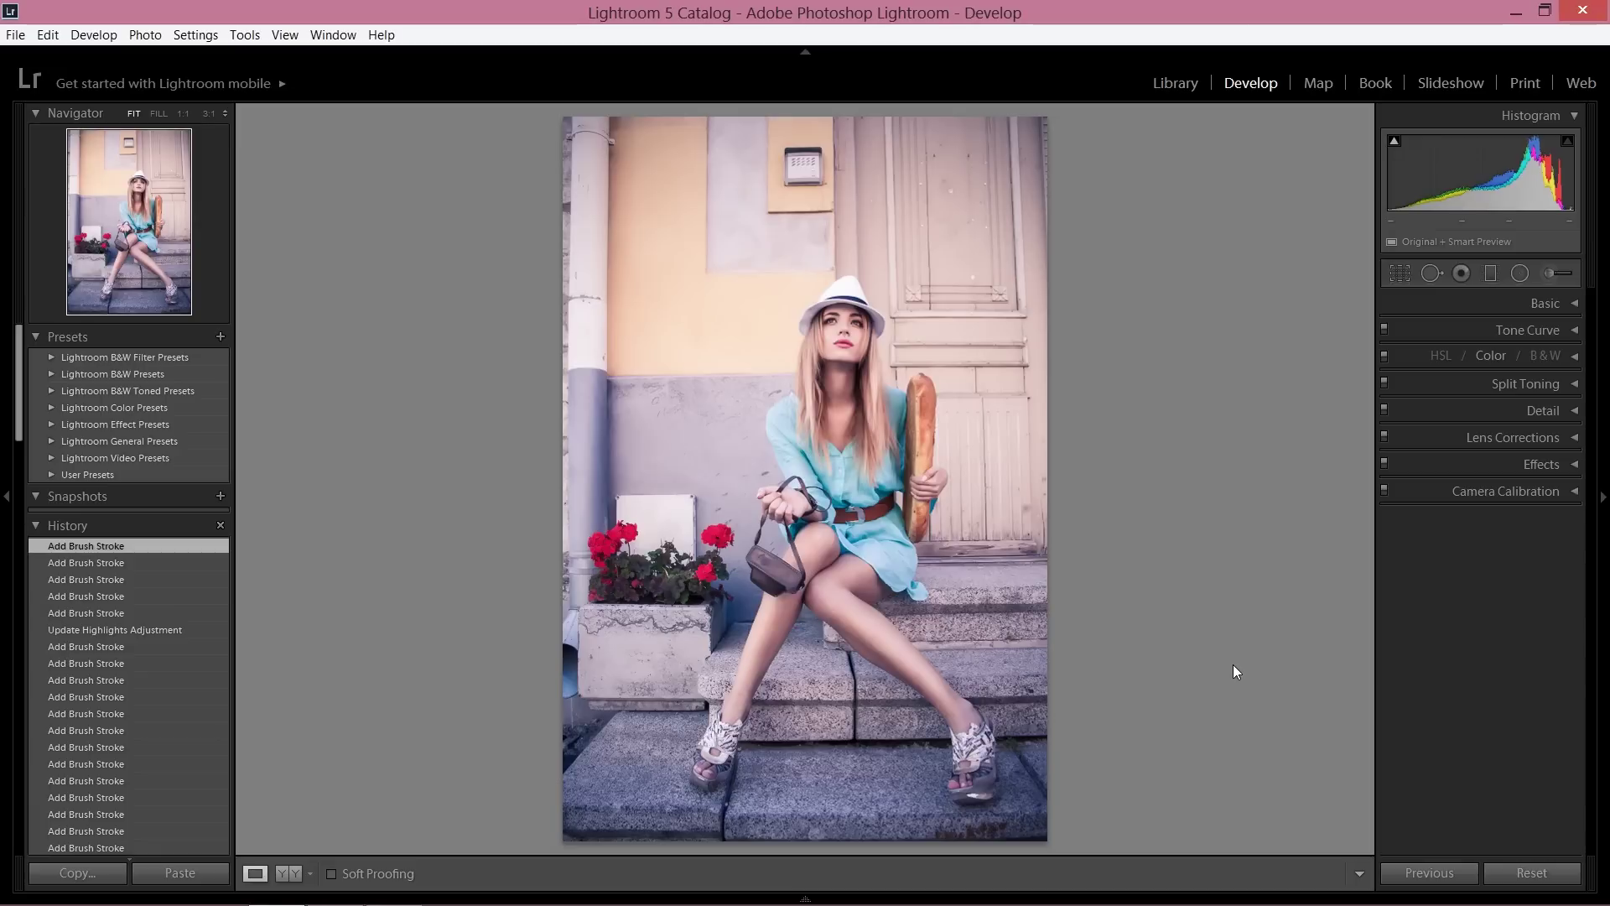
{"action": "key", "text": "backslash"}
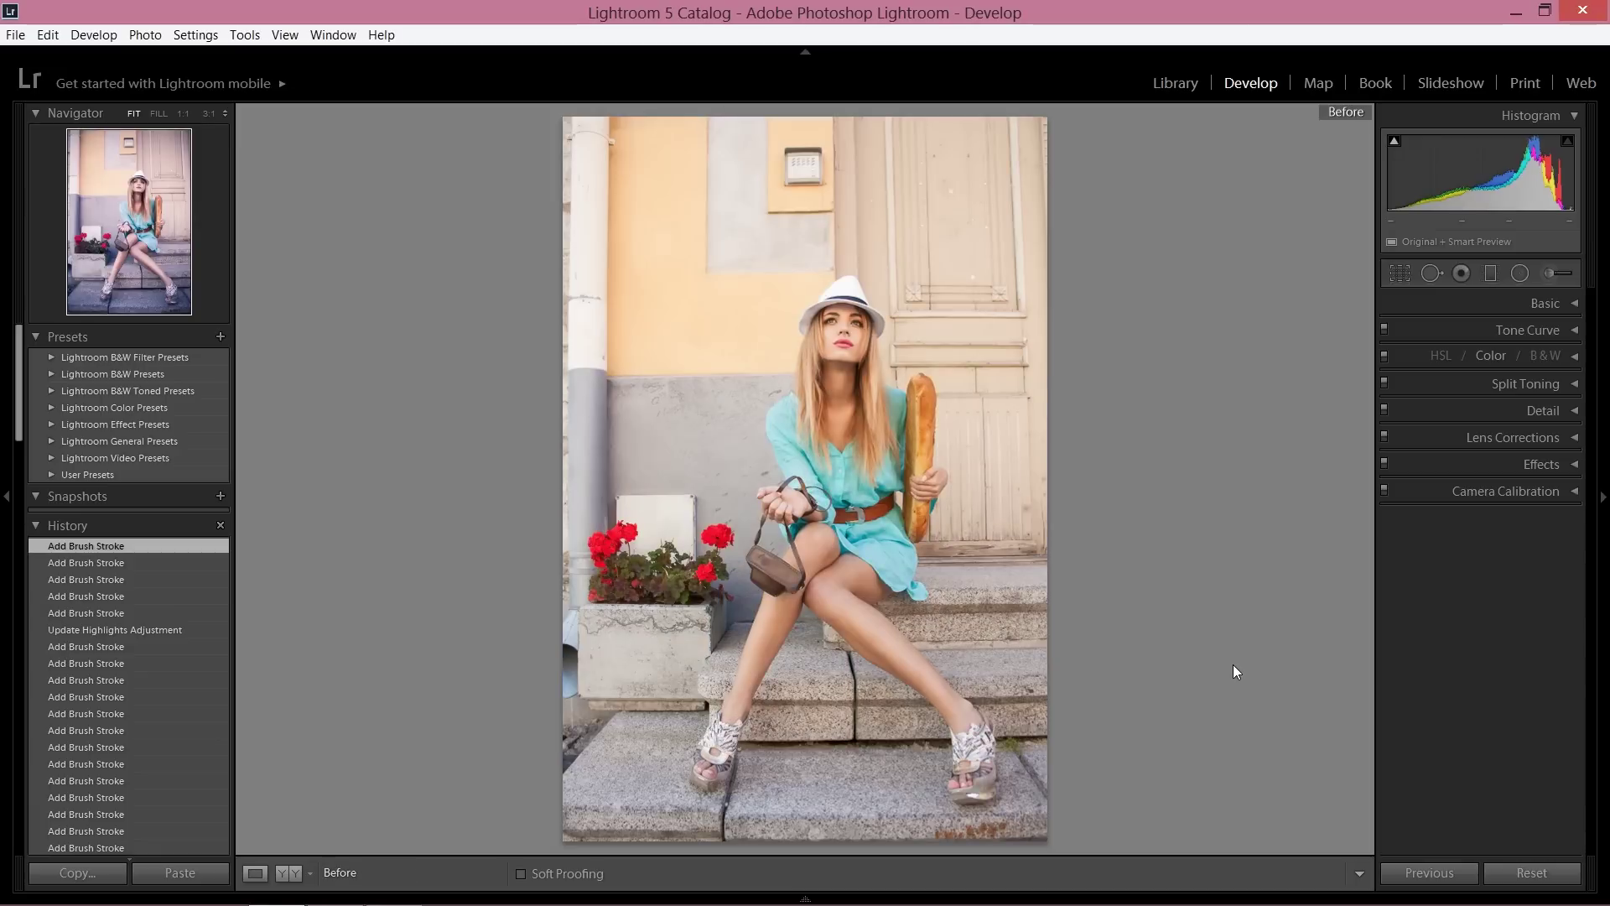
{"action": "key", "text": "backslash"}
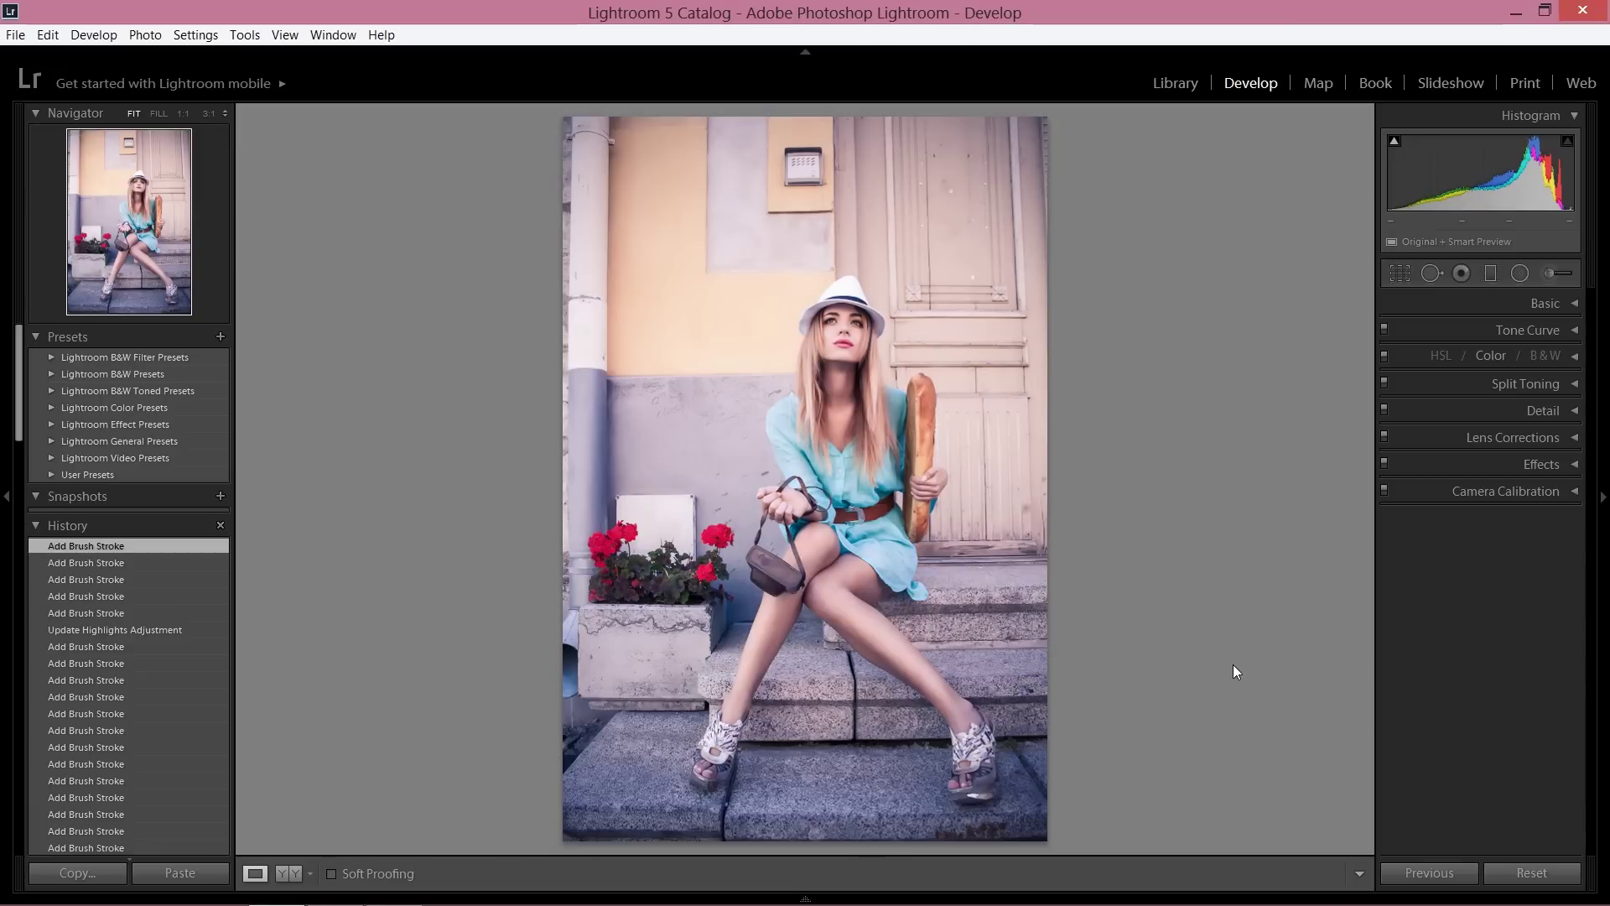